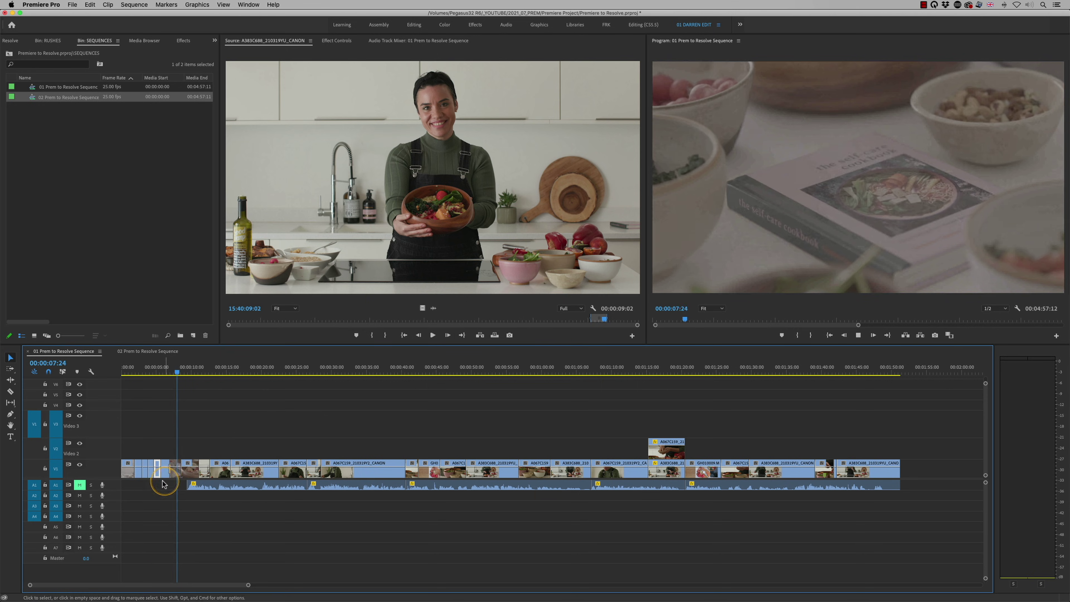
# Step: Export the 01 Prem to Resolve Sequence as a Final Cut Pro XML named "01 Prem to Resolve Sequence for Grade" in the XML folder
pyautogui.moveTo(257, 366); pyautogui.dragTo(657, 399)
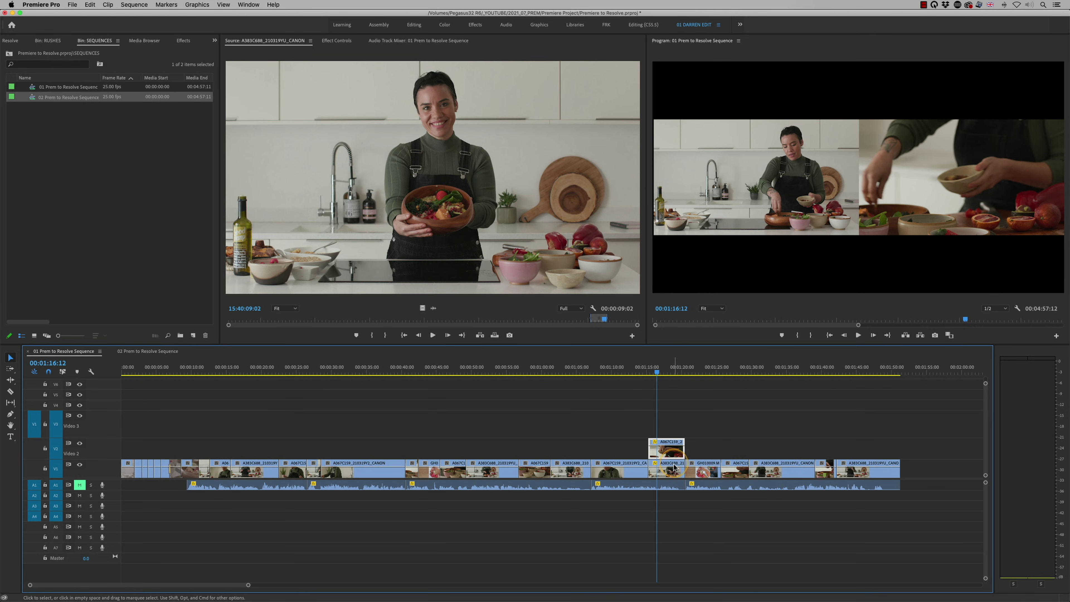
pyautogui.moveTo(729, 367); pyautogui.dragTo(854, 370)
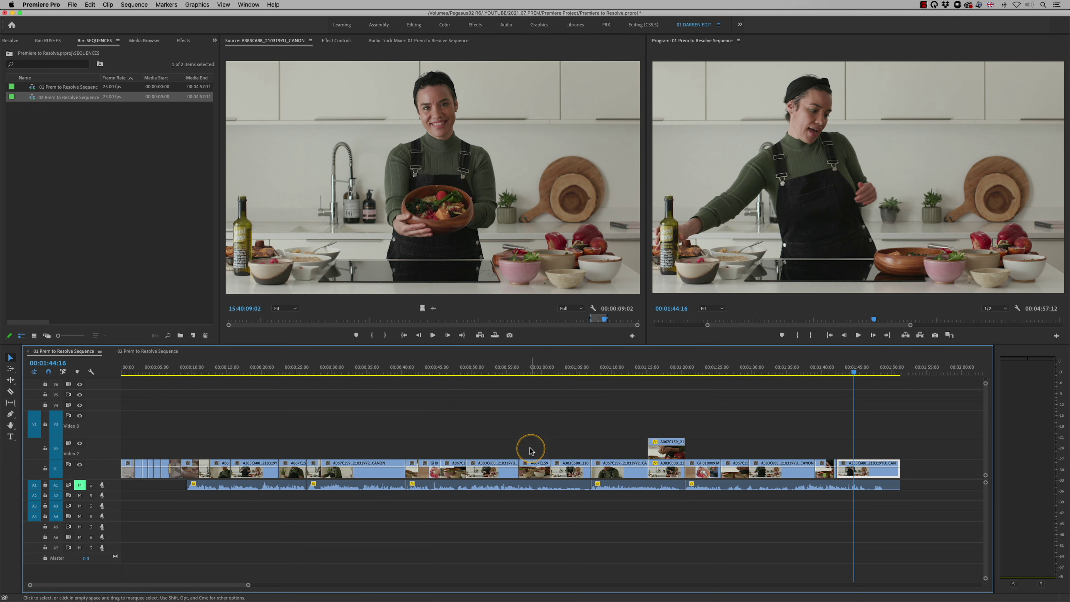
pyautogui.click(73, 4)
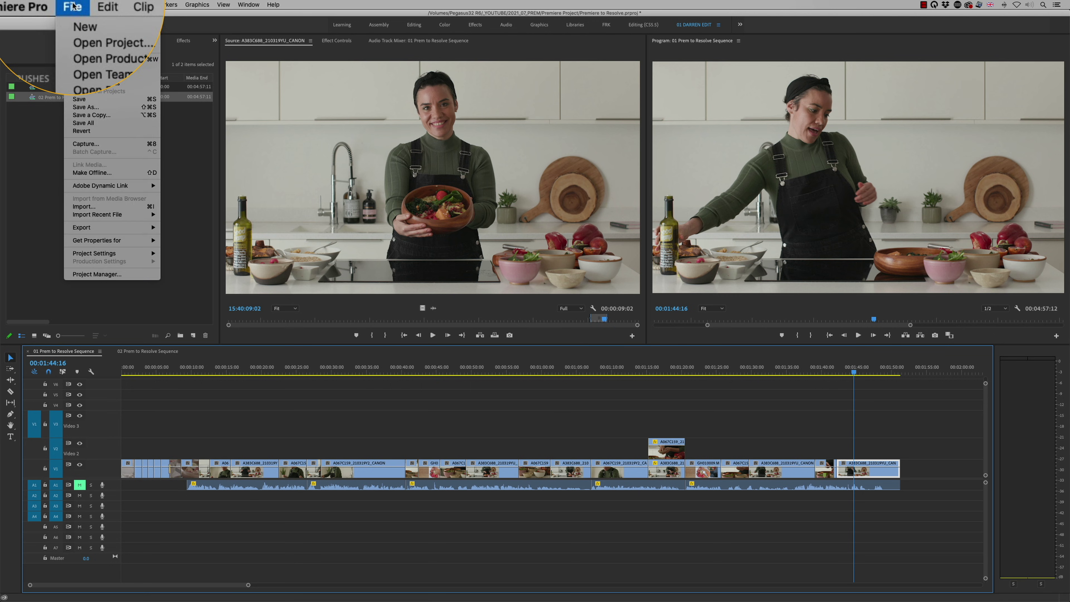
pyautogui.moveTo(93, 231)
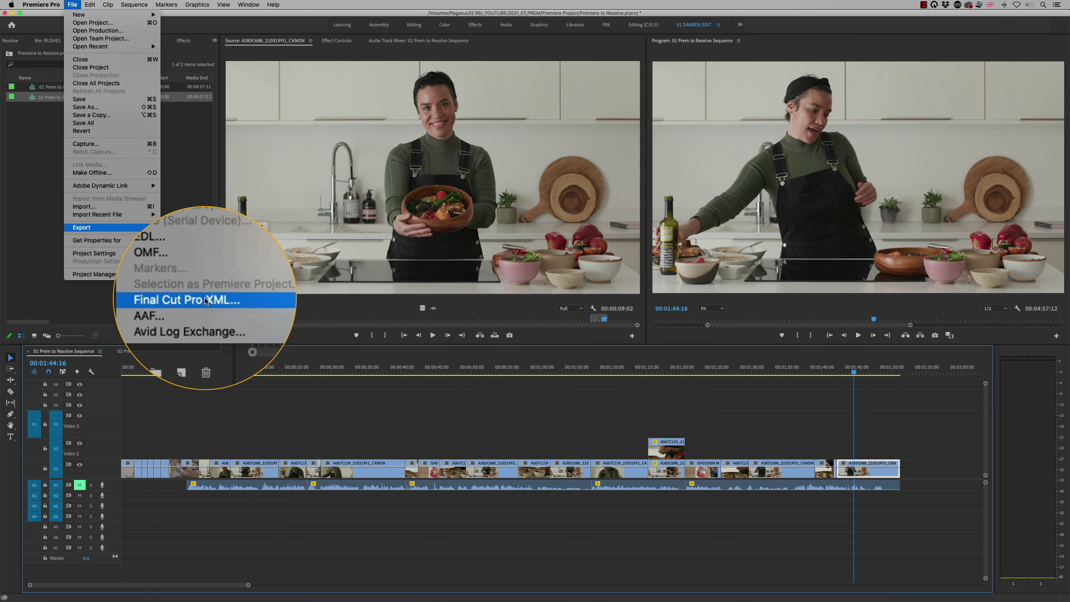
pyautogui.click(207, 300)
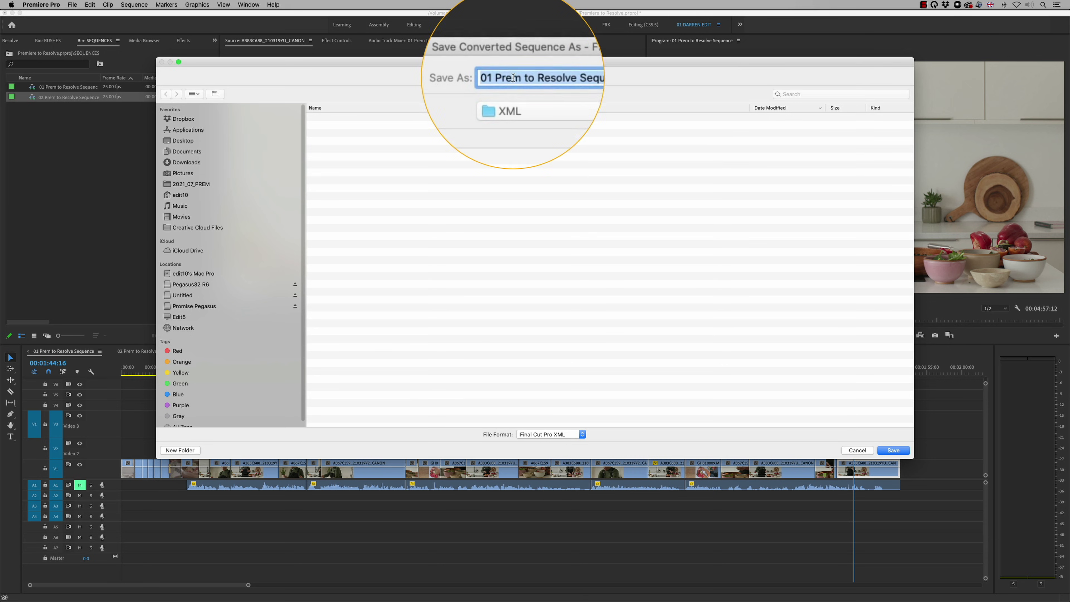
pyautogui.click(581, 80)
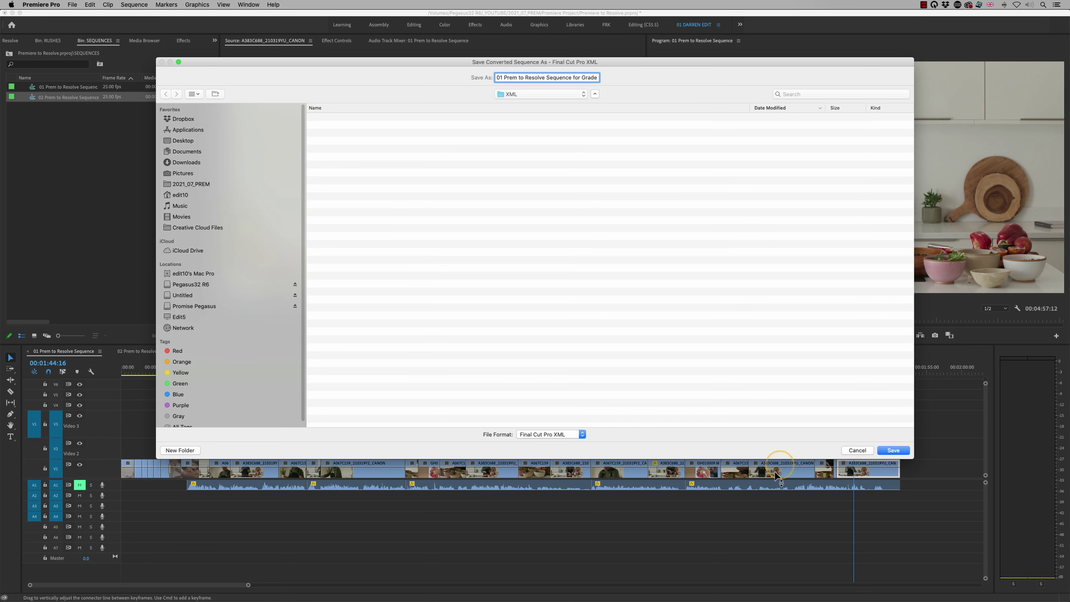
pyautogui.click(893, 450)
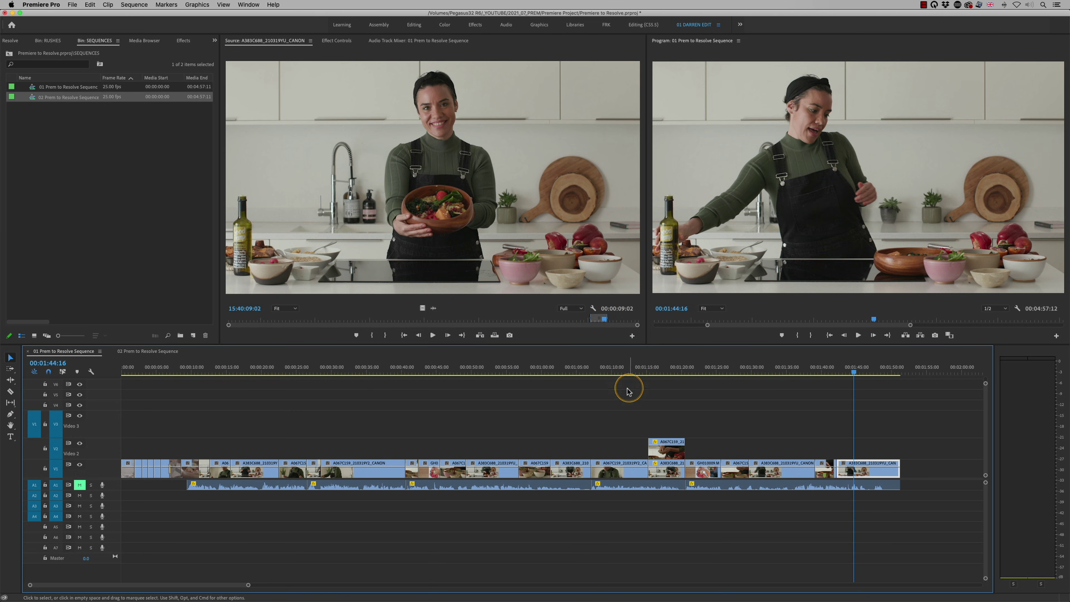
# Step: Switch to DaVinci Resolve and examine the storage locations and media pool on the Media page
pyautogui.press('super+Tab')
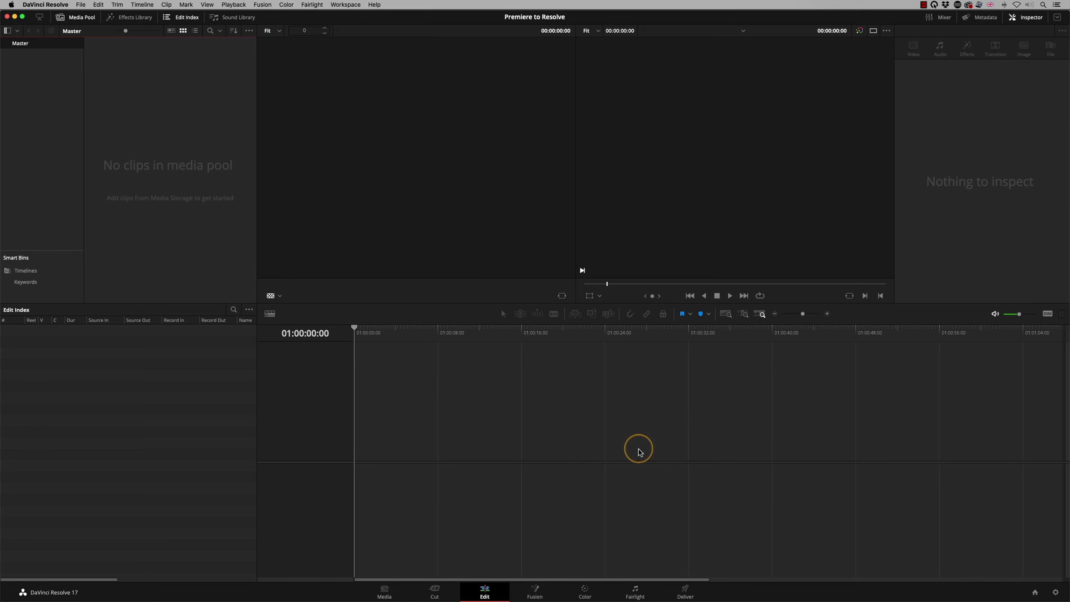
pyautogui.click(384, 590)
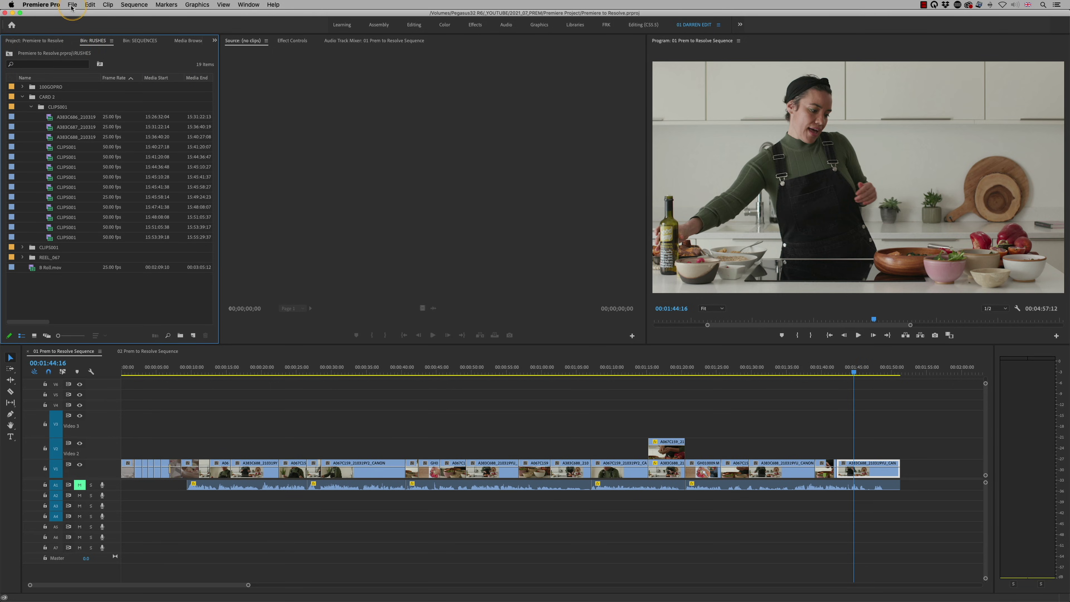
pyautogui.click(72, 5)
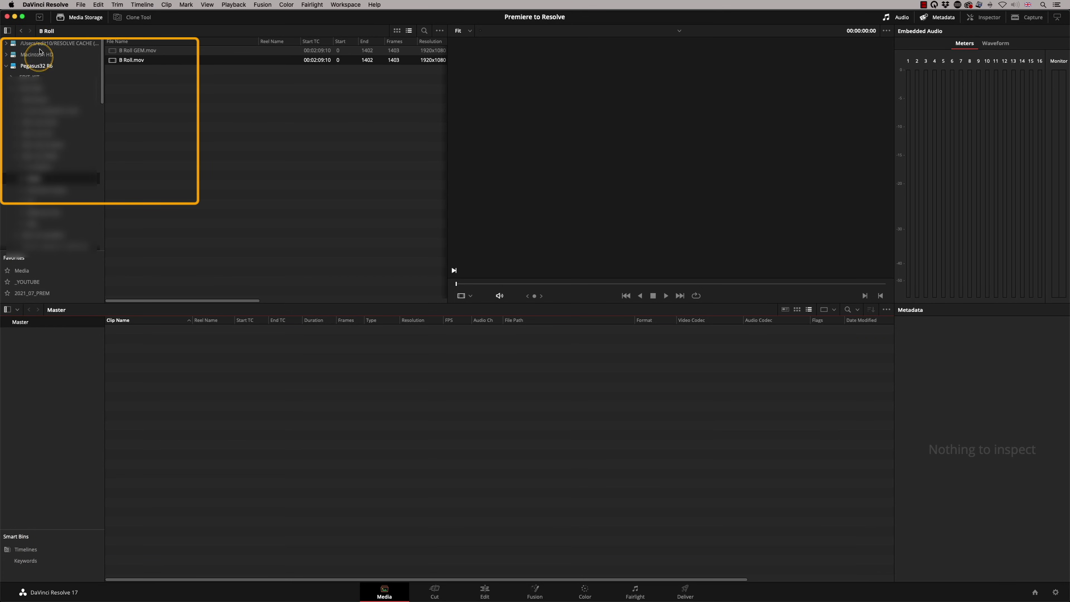
pyautogui.moveTo(113, 63); pyautogui.dragTo(216, 407)
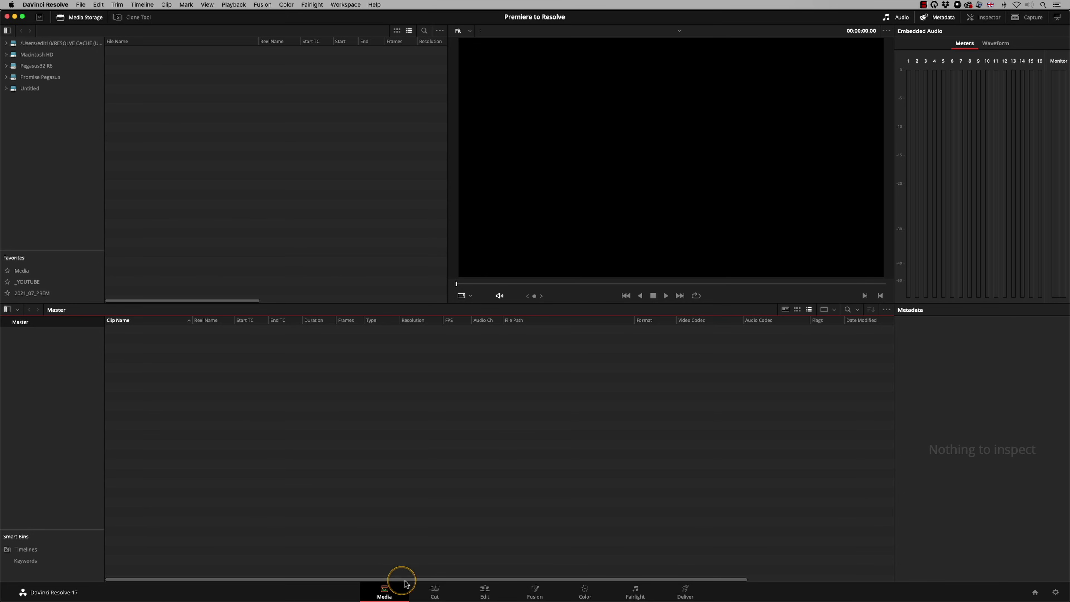
# Step: On the Edit page, choose "01 Prem to Resolve Sequence for Grade.xml" for timeline import into the Master bin
pyautogui.click(485, 591)
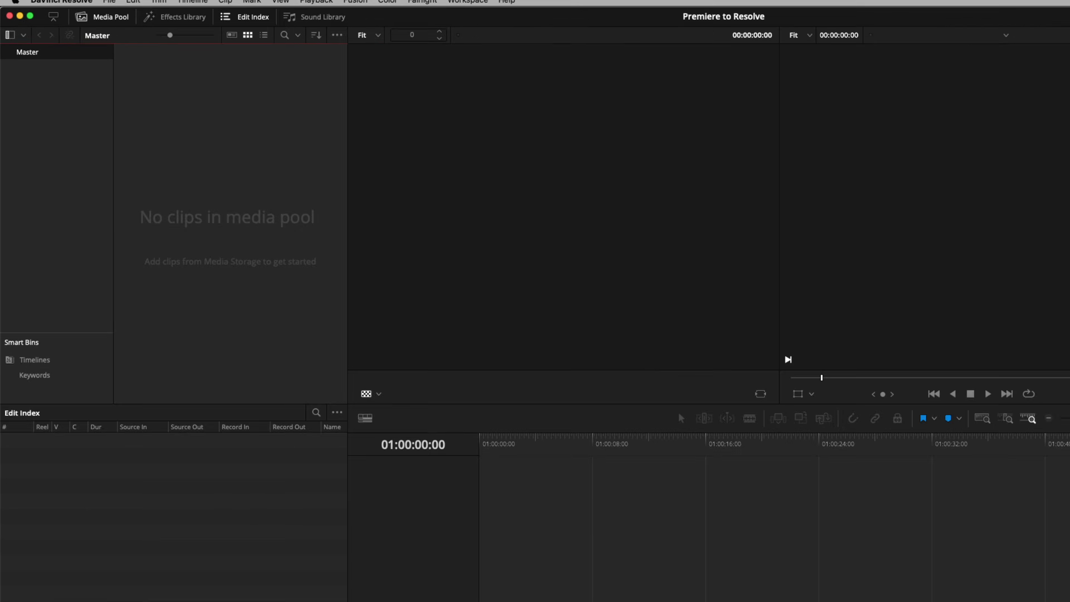
pyautogui.rightClick(285, 156)
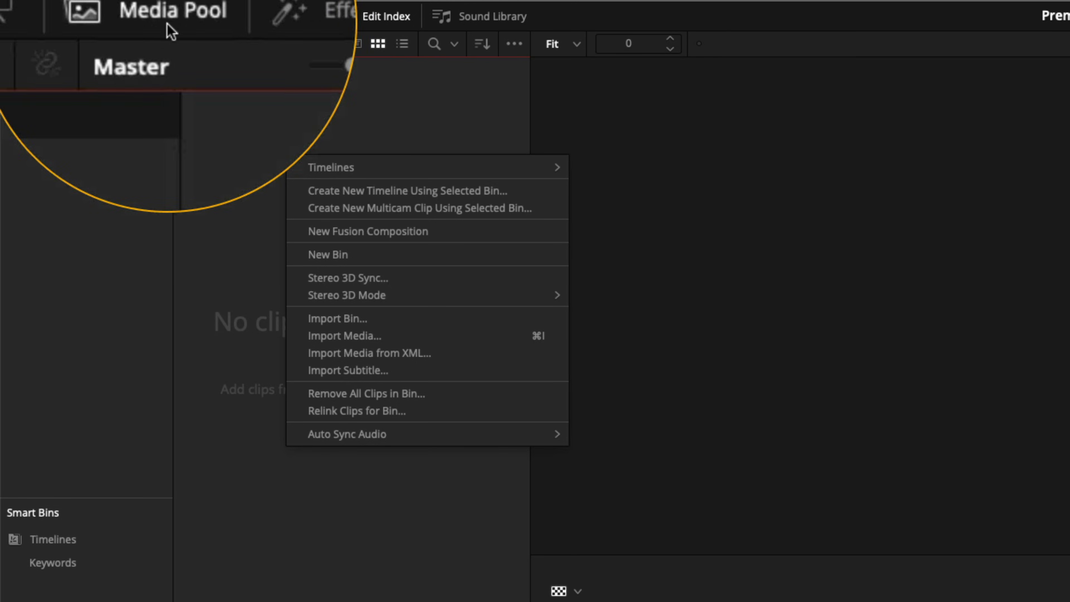
pyautogui.moveTo(341, 171)
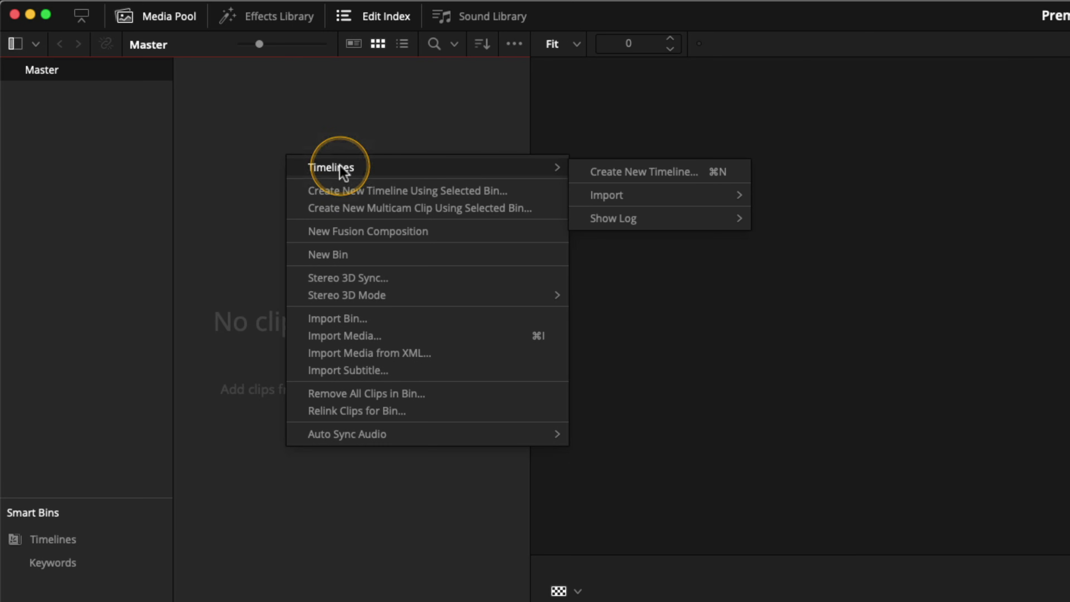
pyautogui.moveTo(735, 205)
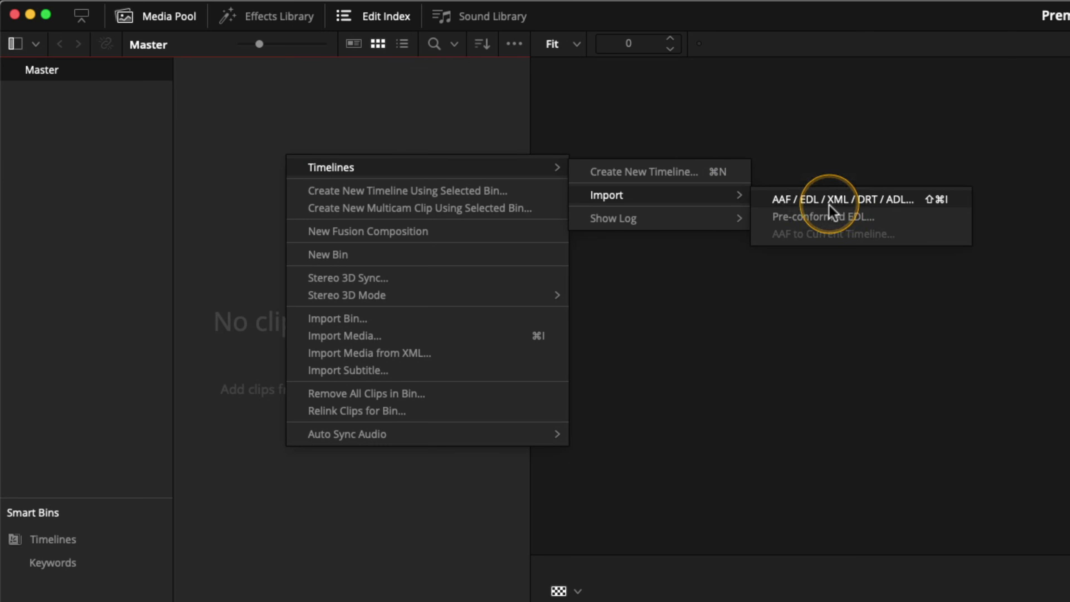
pyautogui.click(846, 199)
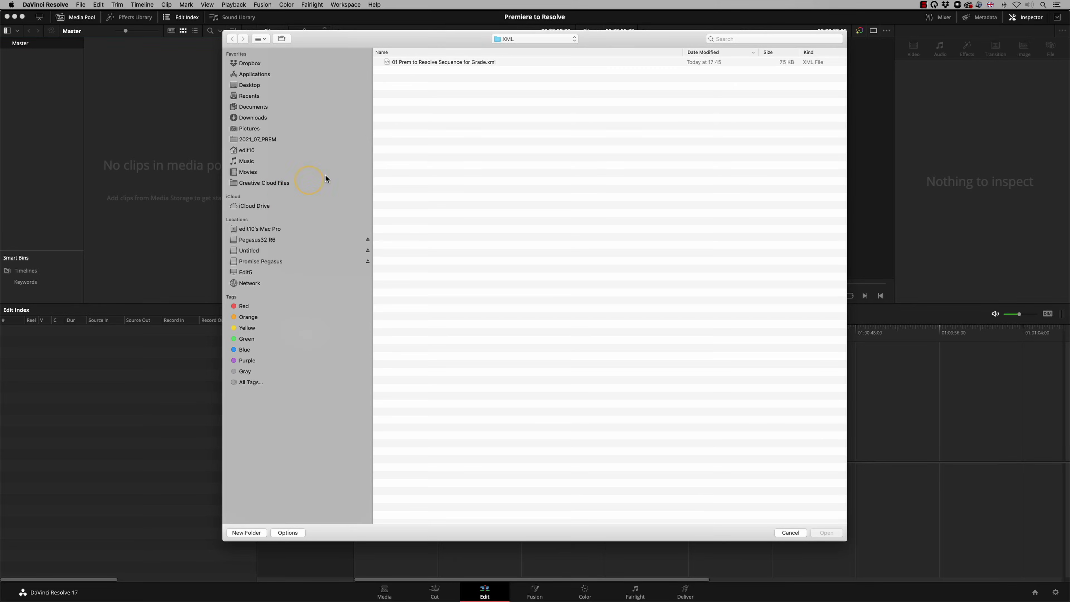
pyautogui.click(422, 63)
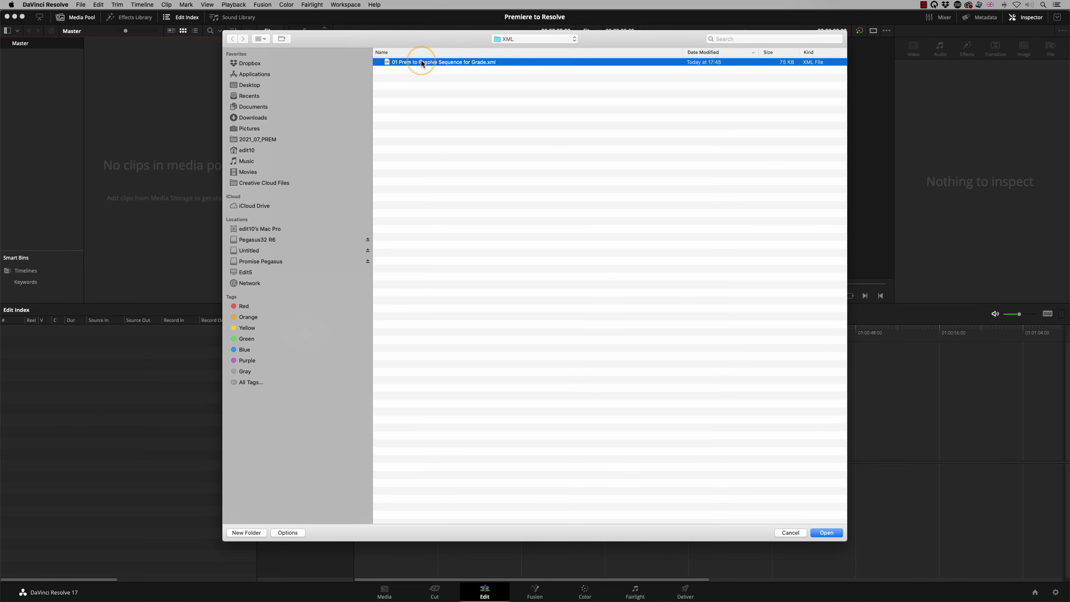
pyautogui.click(827, 533)
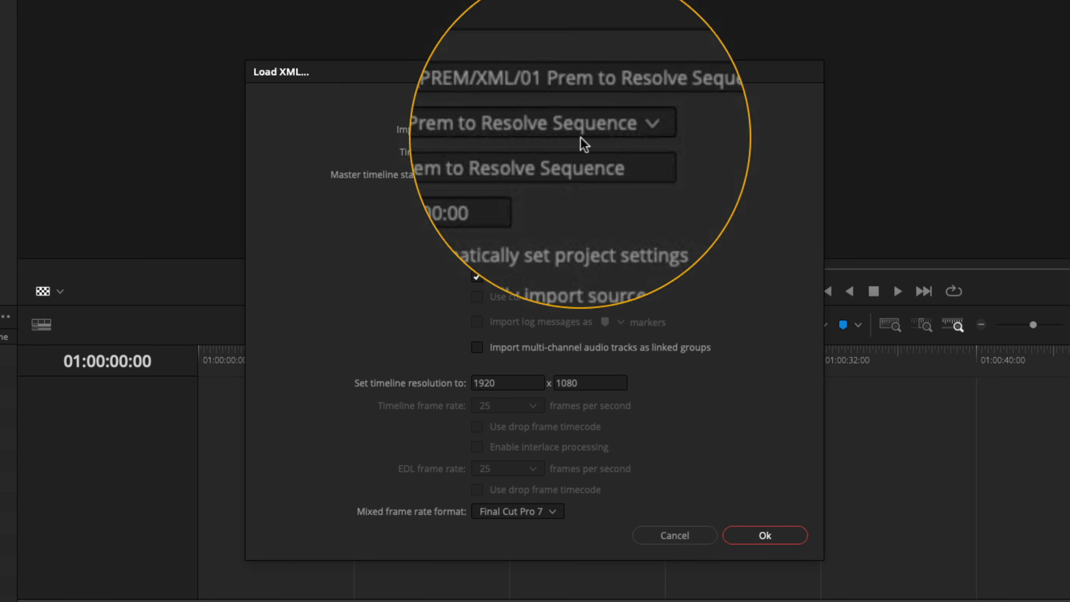
# Step: Load the 01 Prem to Resolve Sequence timeline at 1920 x 1080 with automatic project settings, automatic source clip import and sizing information enabled
pyautogui.click(617, 131)
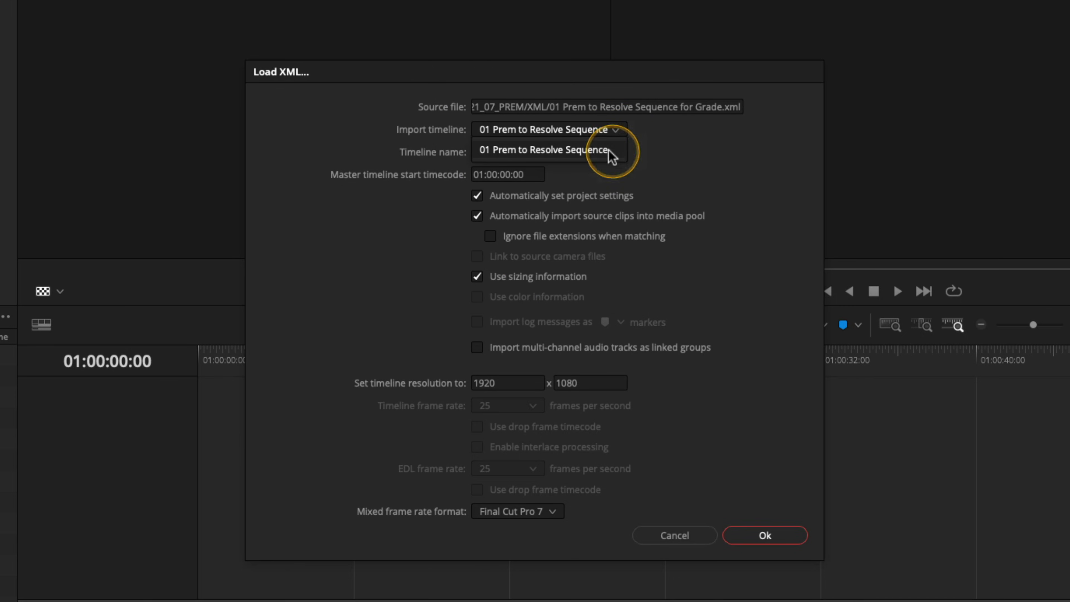
pyautogui.click(589, 128)
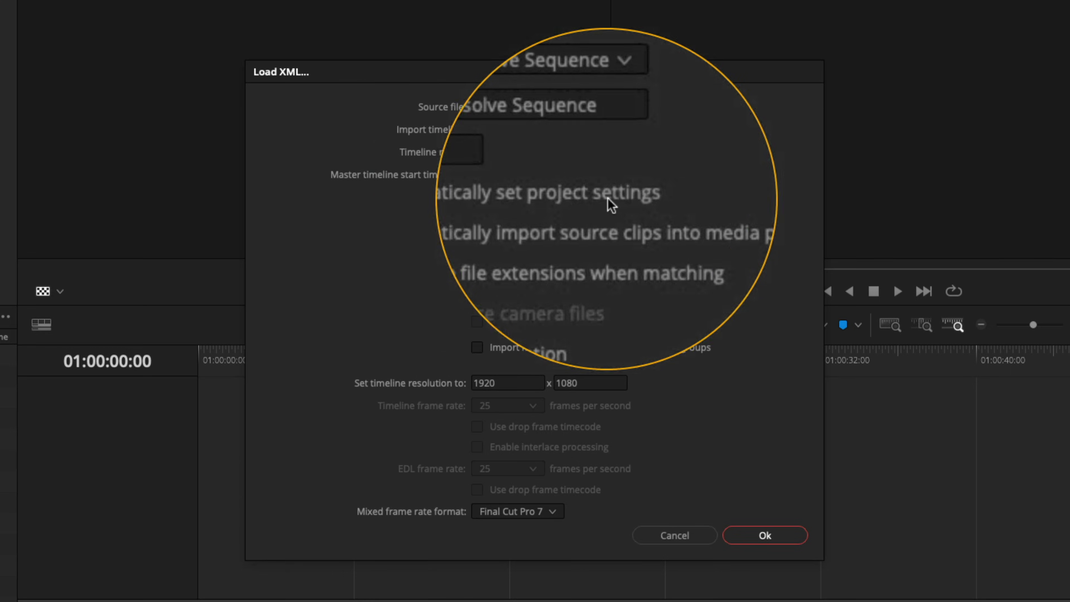
pyautogui.rightClick(527, 175)
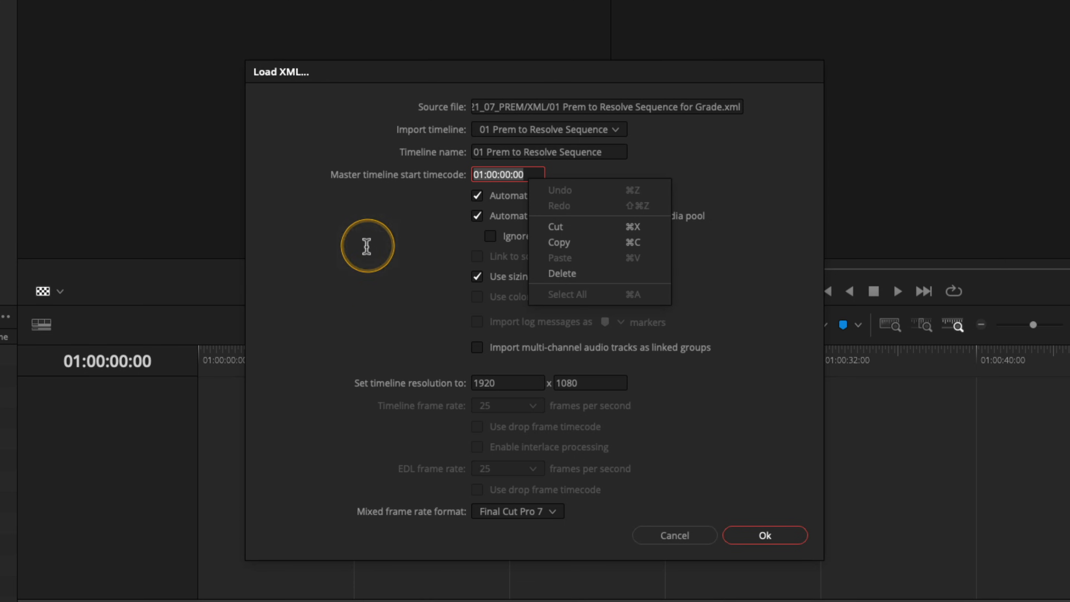
pyautogui.click(362, 255)
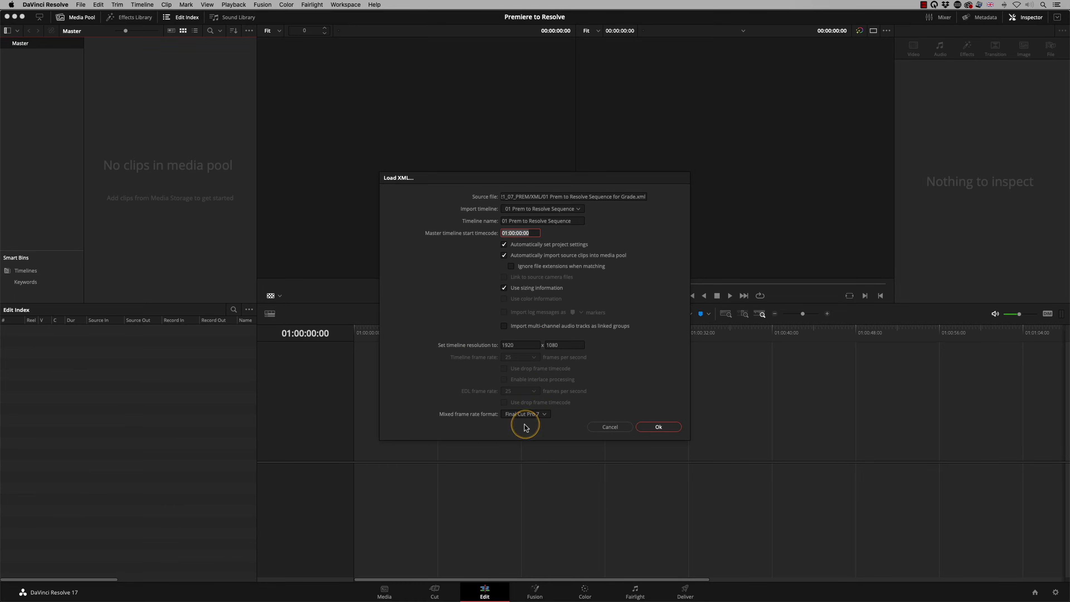
pyautogui.click(658, 427)
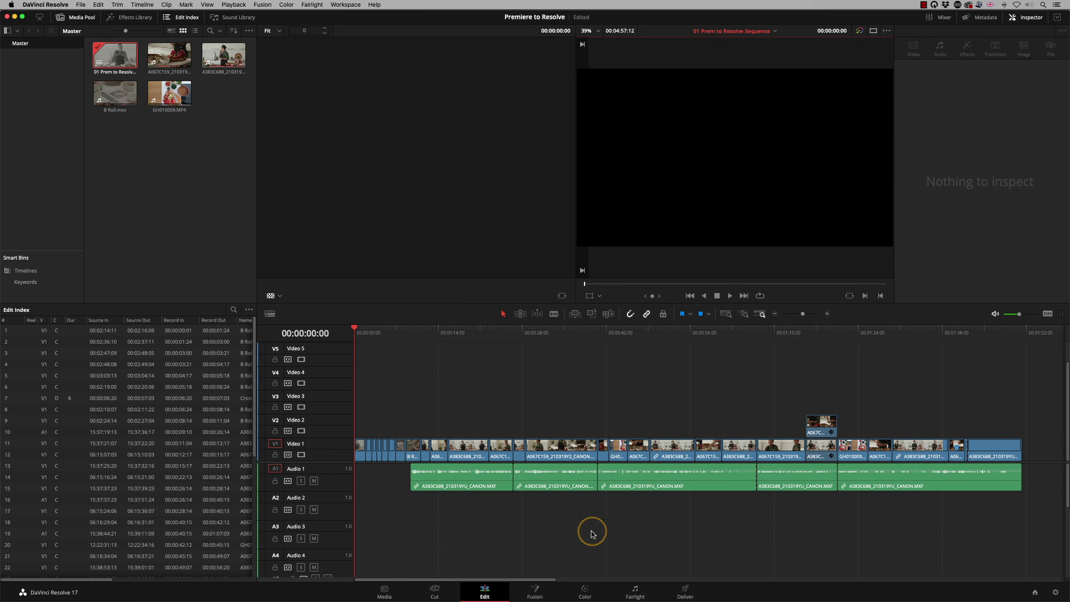
# Step: Scrub the start of the imported timeline and view the sixth clip with its primary wheels on the Color page
pyautogui.moveTo(363, 324); pyautogui.dragTo(395, 354)
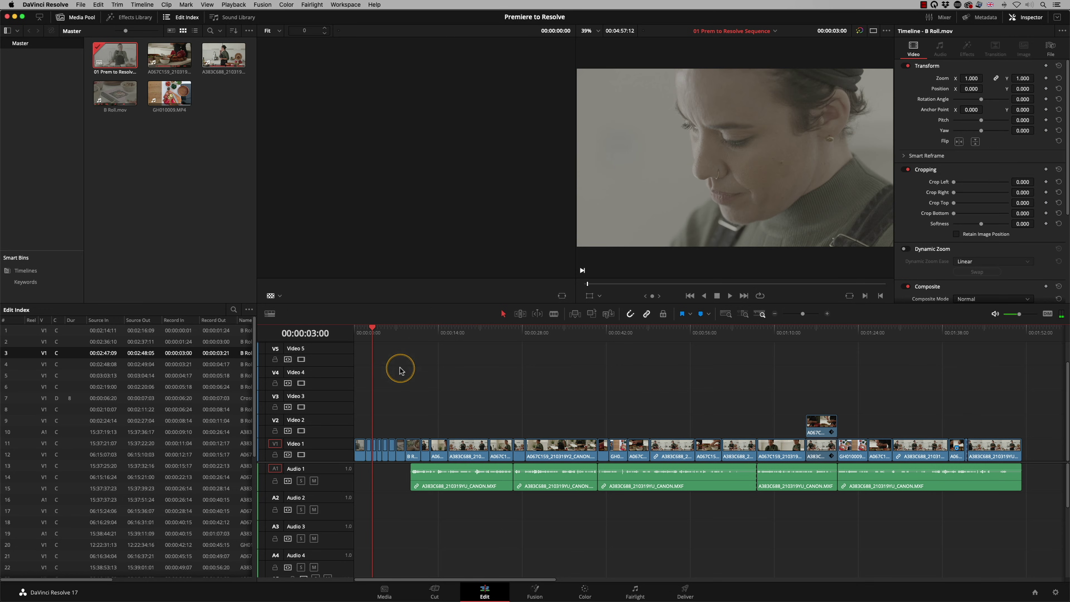
pyautogui.click(586, 592)
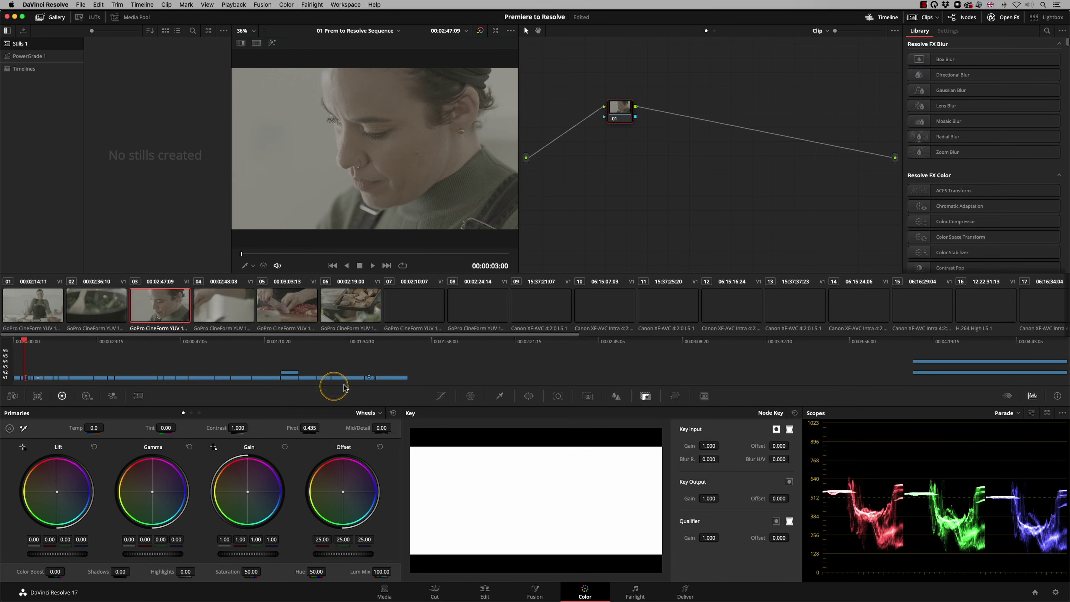
pyautogui.click(356, 310)
pyautogui.click(398, 323)
pyautogui.click(356, 310)
pyautogui.click(266, 504)
pyautogui.moveTo(345, 498); pyautogui.dragTo(383, 469)
pyautogui.click(381, 447)
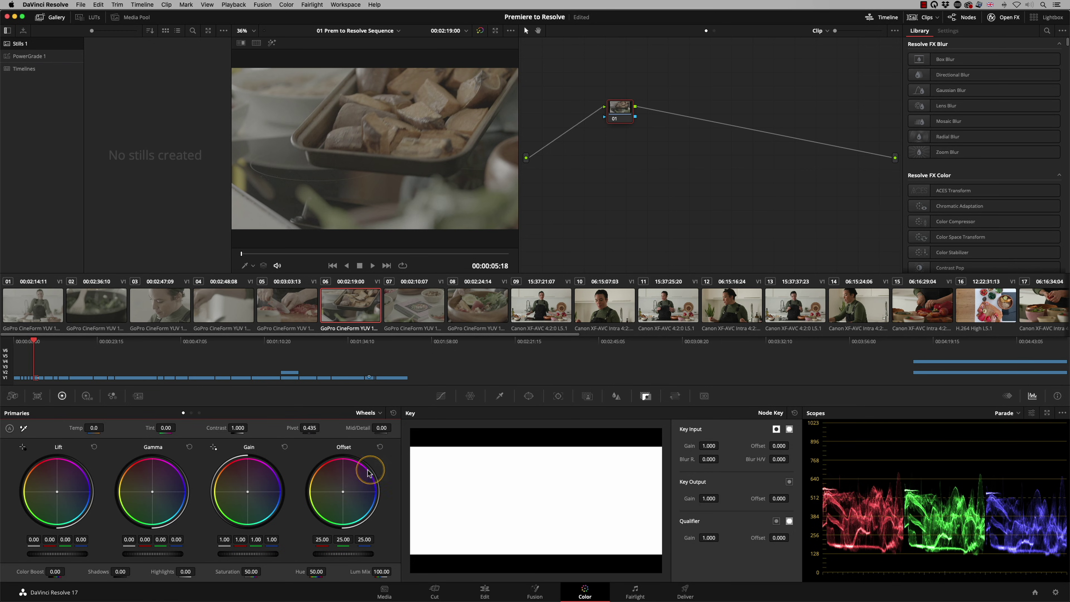
# Step: Return to the Edit page and view the split-screen shots where Video 1 and Video 2 overlap
pyautogui.click(484, 591)
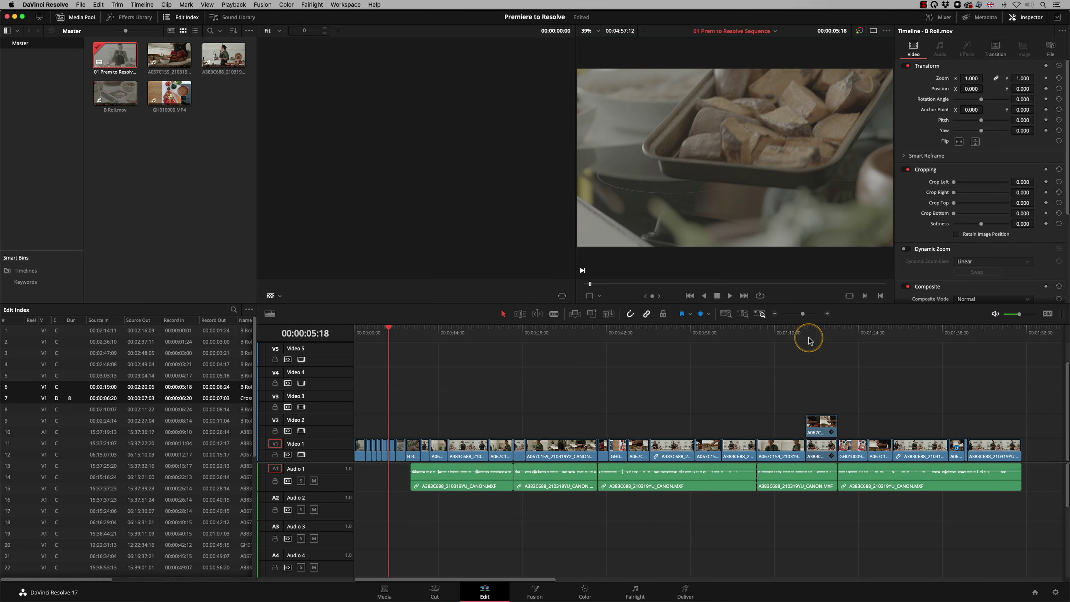
pyautogui.click(819, 333)
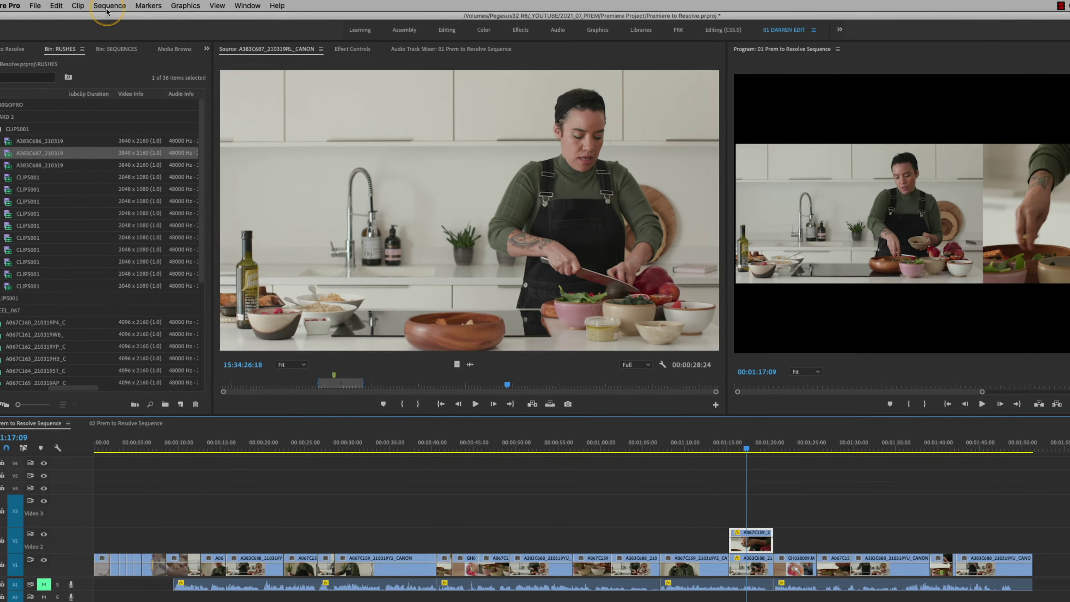
# Step: In Premiere Pro, check the frame size in the settings of the 01 Prem to Resolve Sequence
pyautogui.click(134, 4)
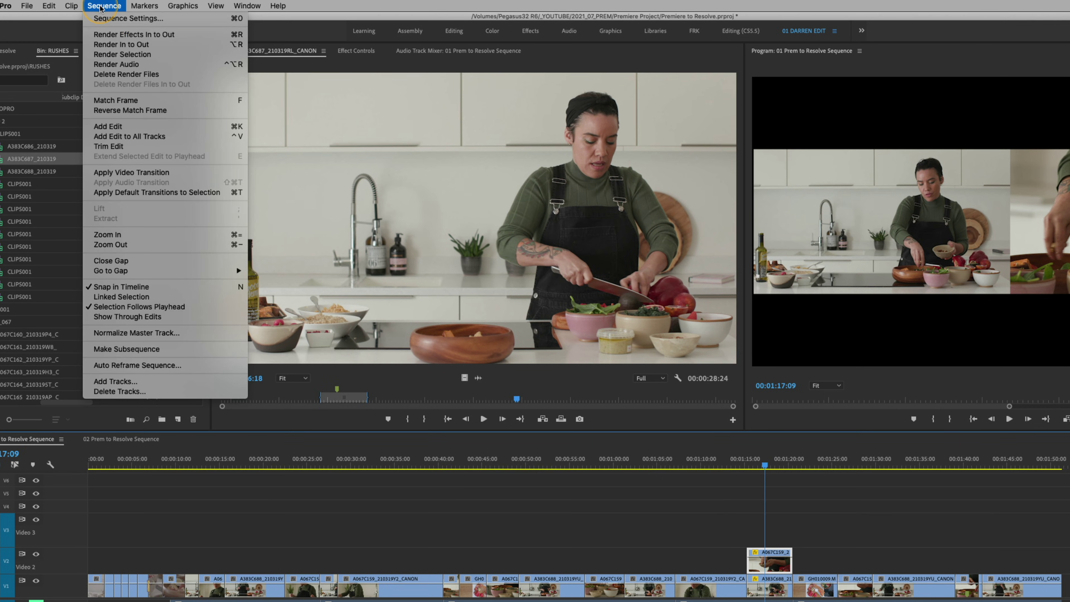
pyautogui.click(114, 19)
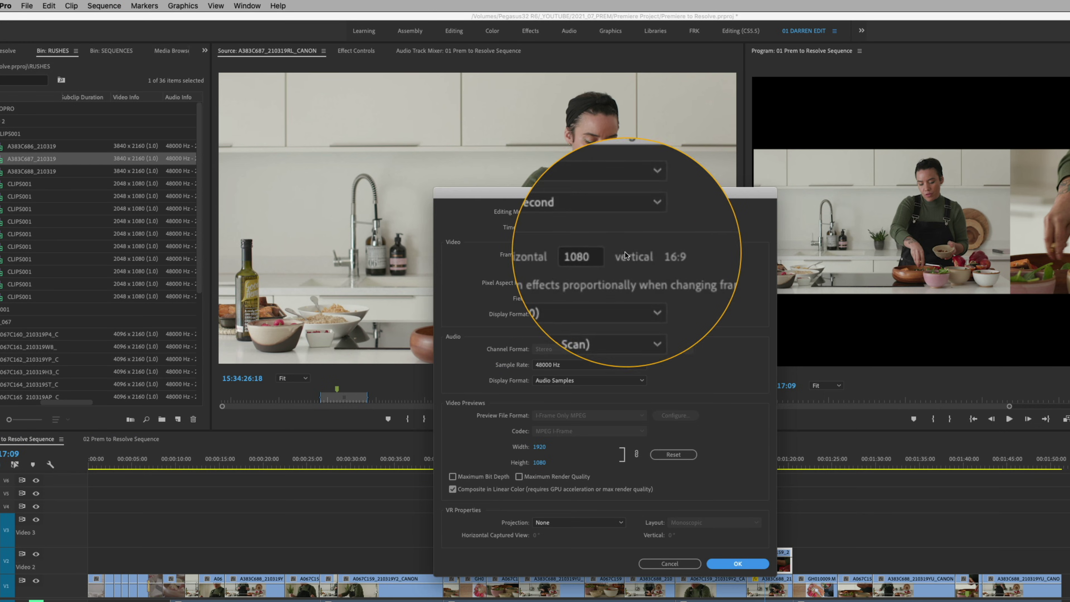
pyautogui.click(736, 563)
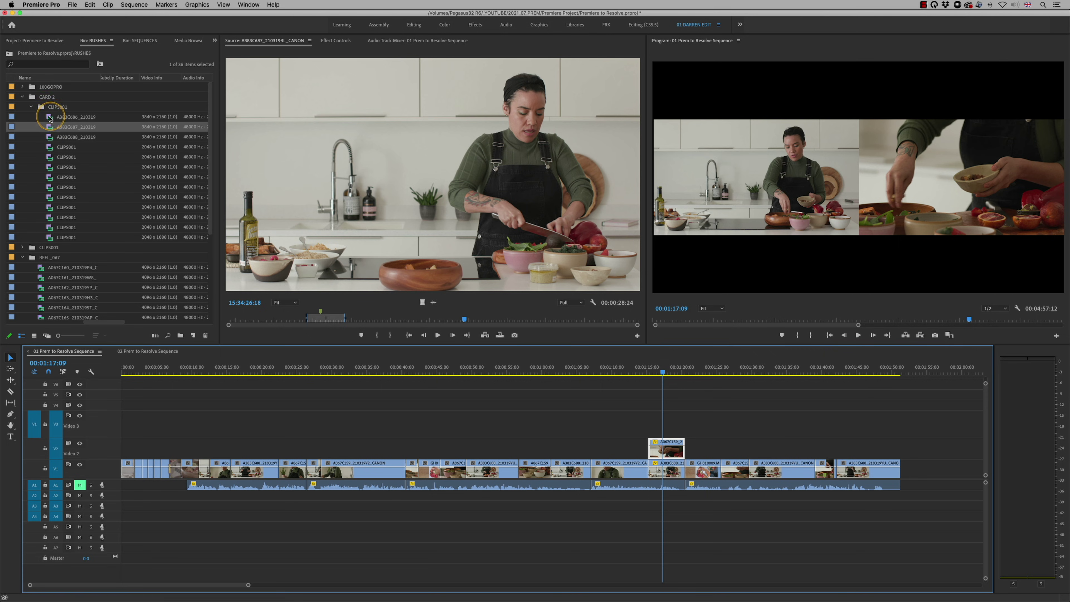
# Step: Mark about one second of the first A383C686 clip, ending at 15:28:22:20, and place it after the edit at about 00:01:55:00
pyautogui.doubleClick(50, 118)
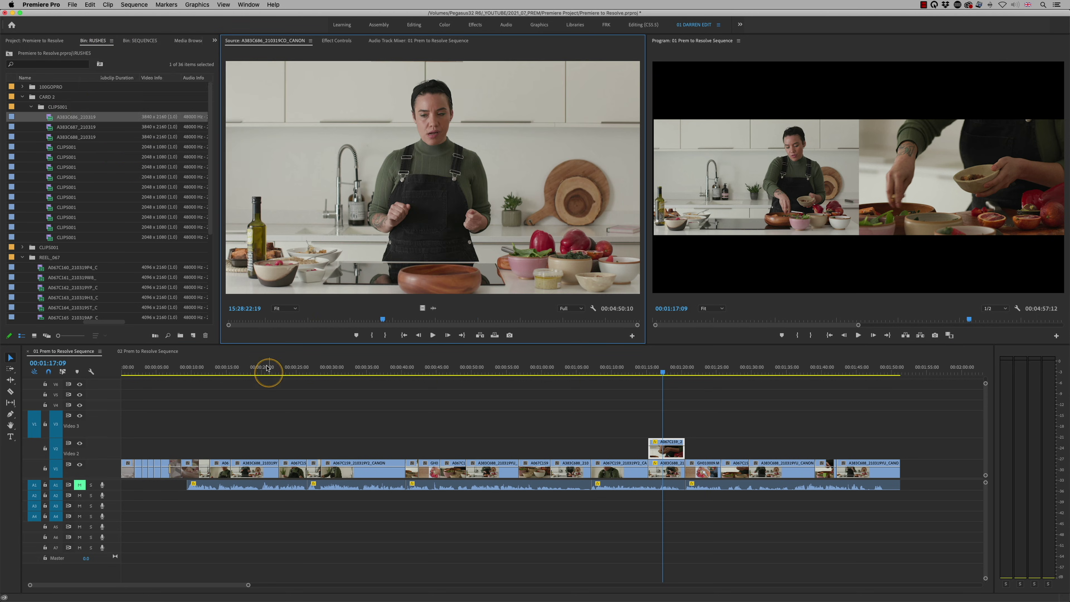
pyautogui.moveTo(385, 319); pyautogui.dragTo(381, 320)
pyautogui.click(378, 336)
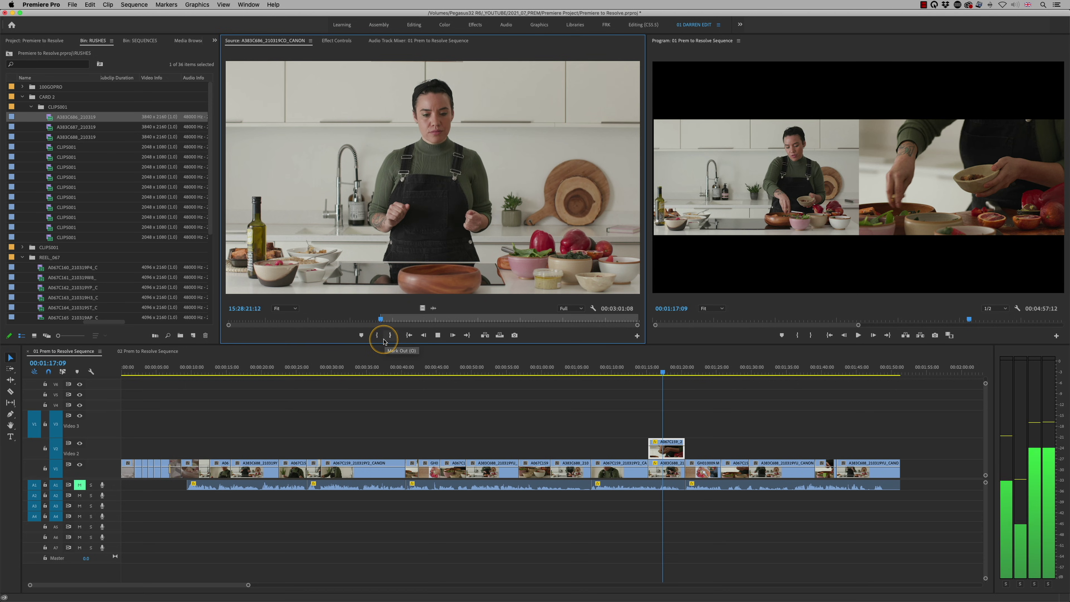
pyautogui.press('o')
pyautogui.press('space')
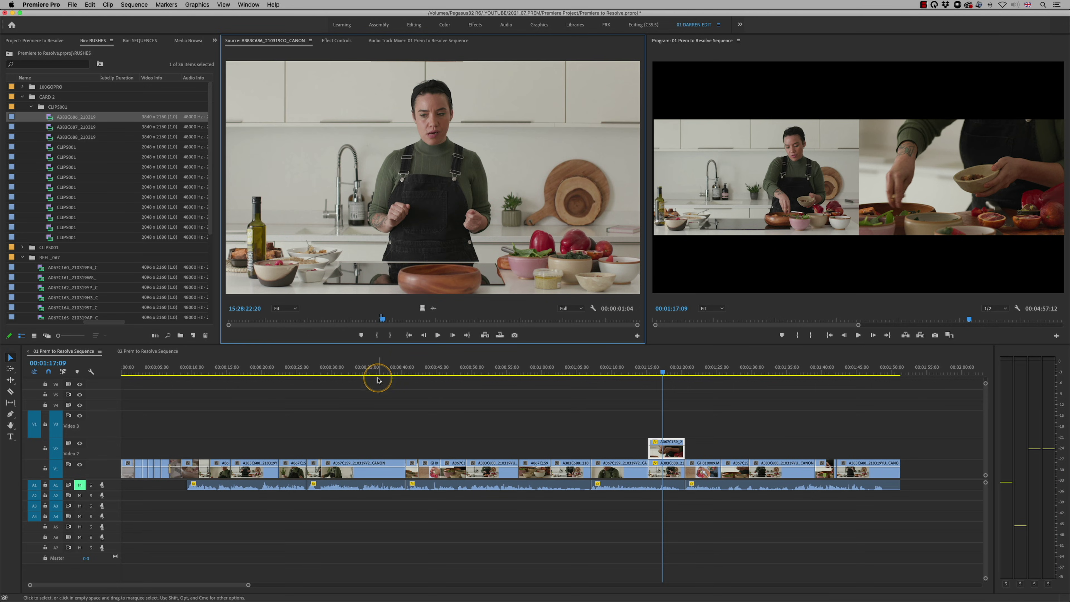
pyautogui.moveTo(373, 207); pyautogui.dragTo(926, 371)
pyautogui.click(927, 371)
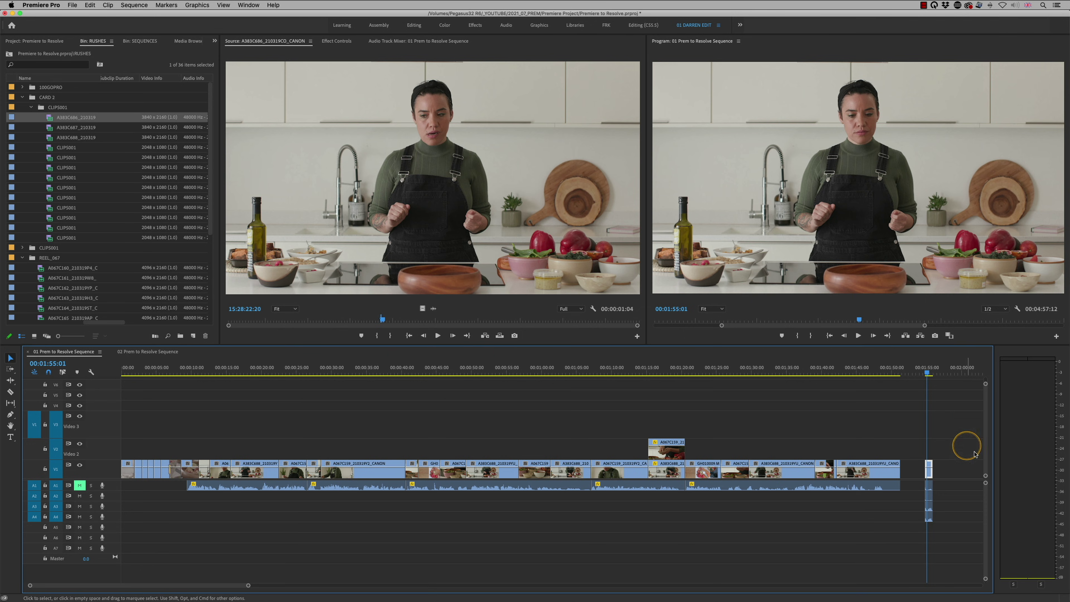
# Step: Check the frame-size scaling and Motion values of the test clip at 00:01:55:00, and change it to Set to Frame Size
pyautogui.rightClick(930, 473)
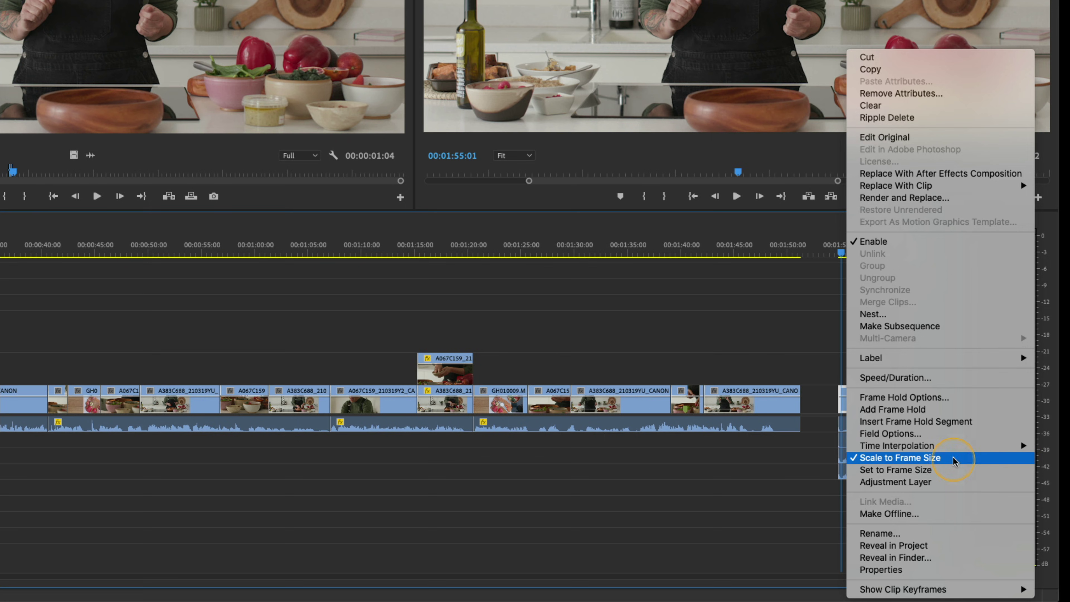
pyautogui.click(793, 457)
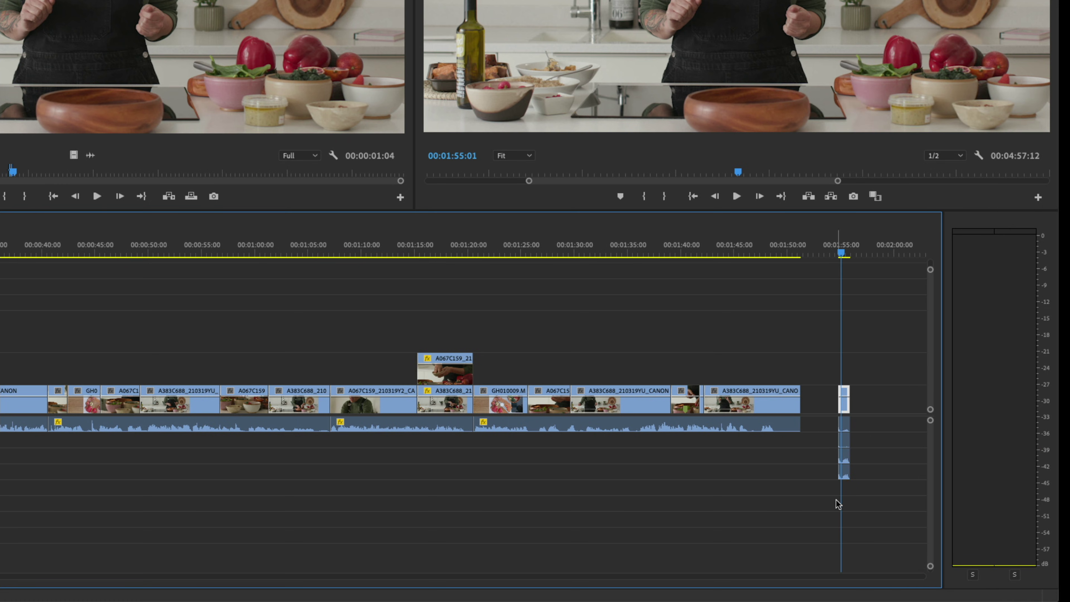
pyautogui.click(844, 399)
pyautogui.click(303, 48)
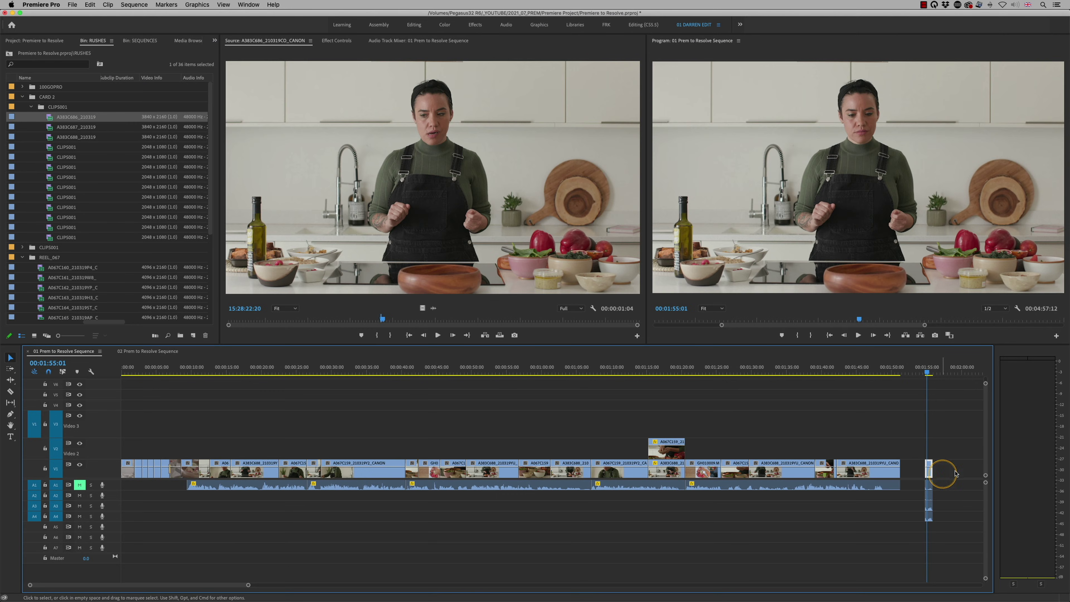
pyautogui.click(344, 41)
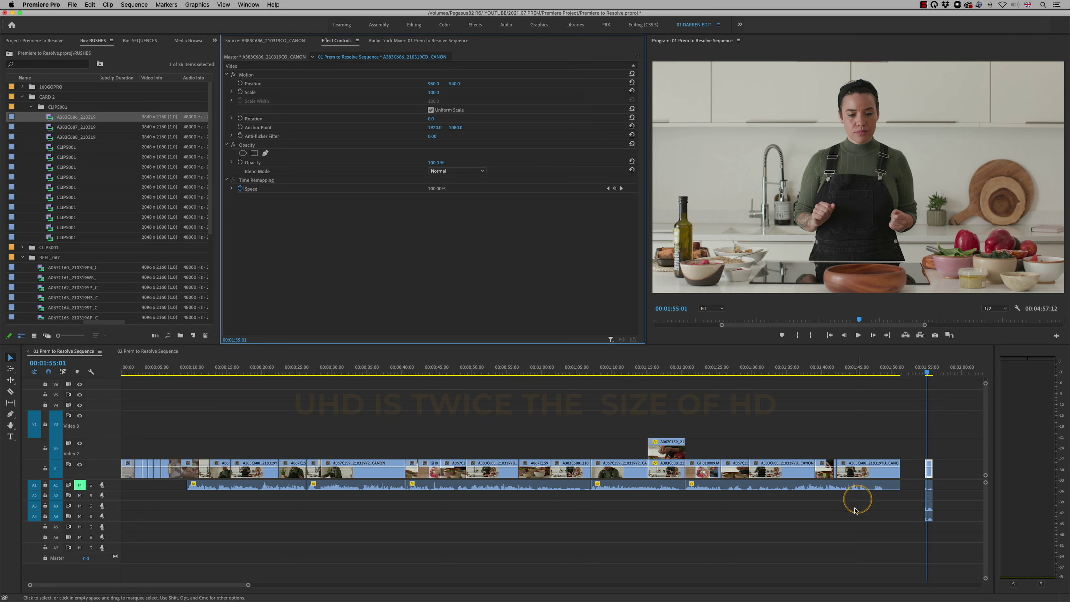
pyautogui.rightClick(929, 475)
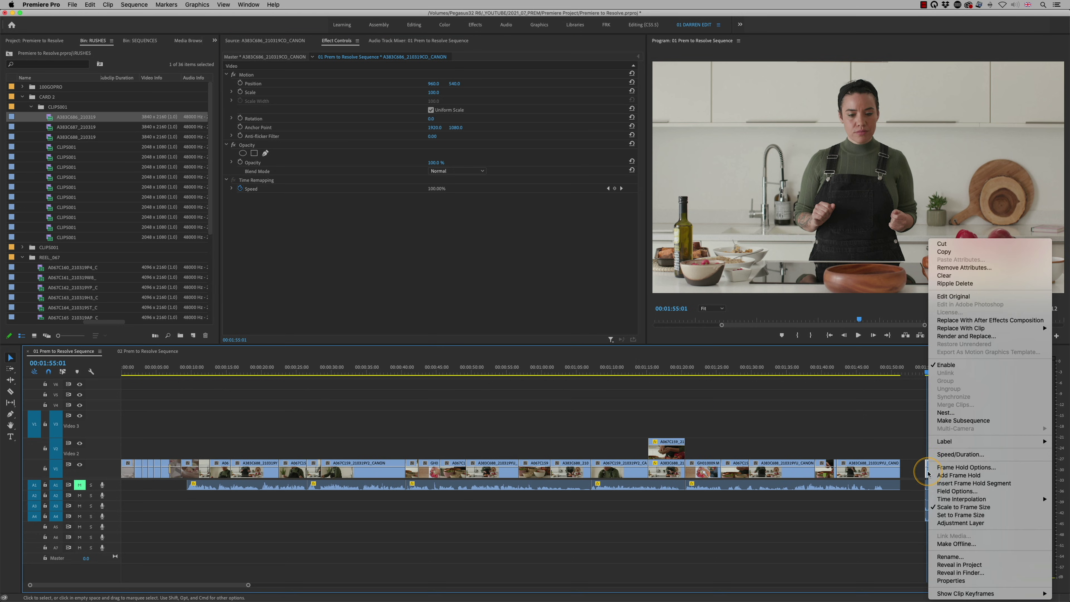
pyautogui.click(947, 515)
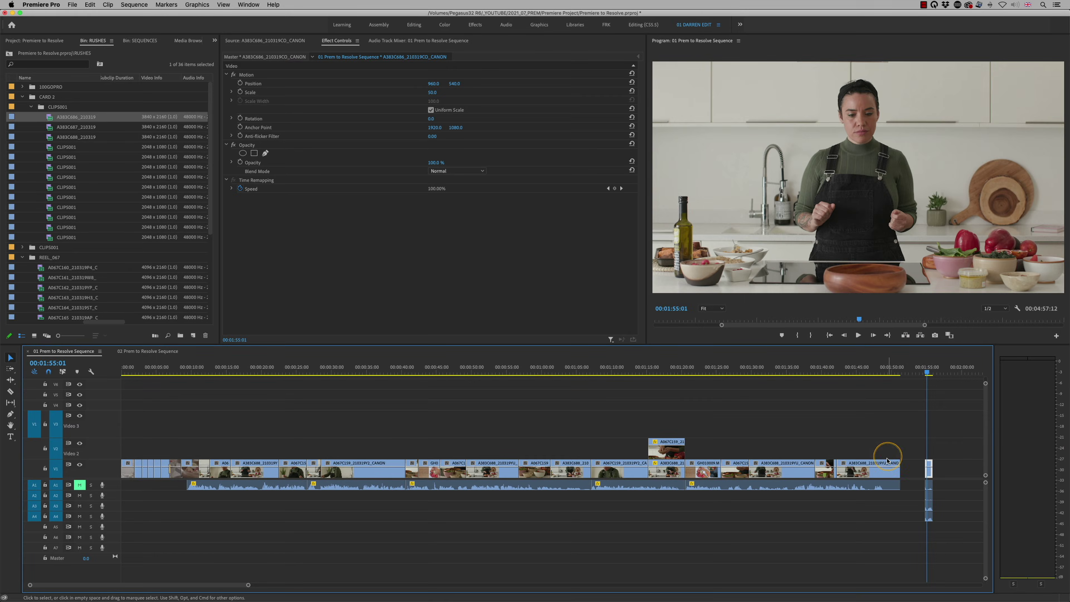
# Step: Delete the test clip and its audio at about 00:01:55:00 from the sequence
pyautogui.doubleClick(933, 511)
pyautogui.moveTo(947, 451); pyautogui.dragTo(910, 543)
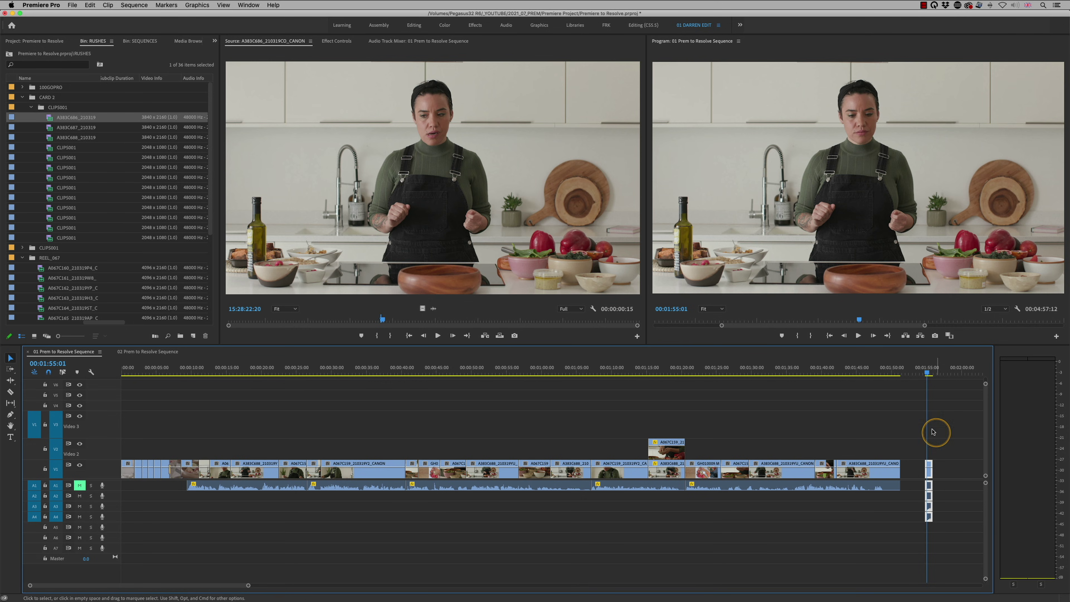
pyautogui.press('Delete')
pyautogui.moveTo(949, 448); pyautogui.dragTo(930, 491)
# Step: Move to the split-screen shots at 00:01:17:21 and check the upper clip's frame-size scaling and Motion values
pyautogui.click(666, 372)
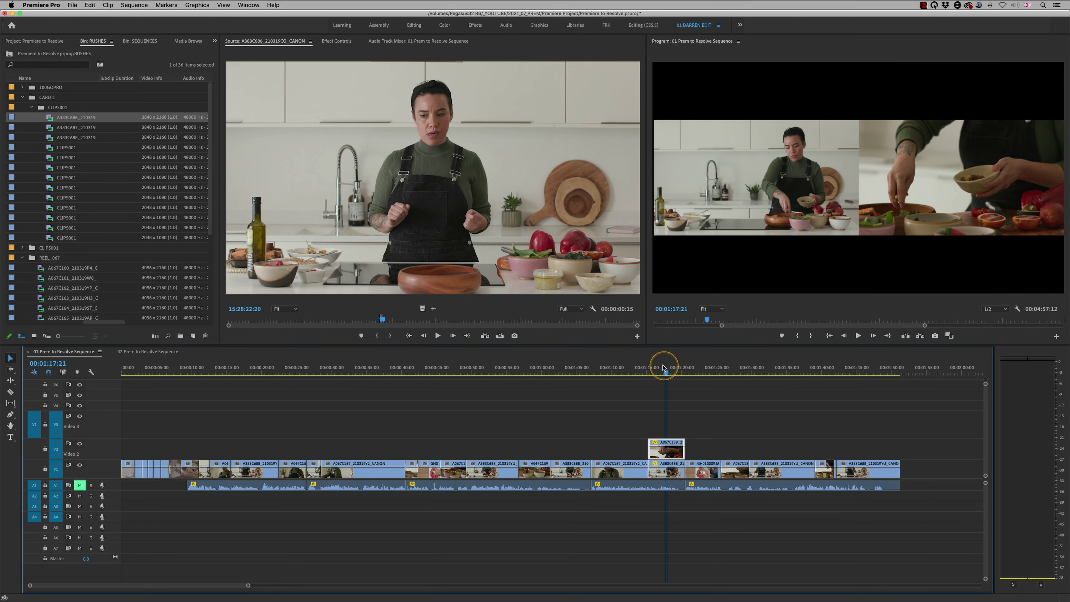
pyautogui.rightClick(673, 453)
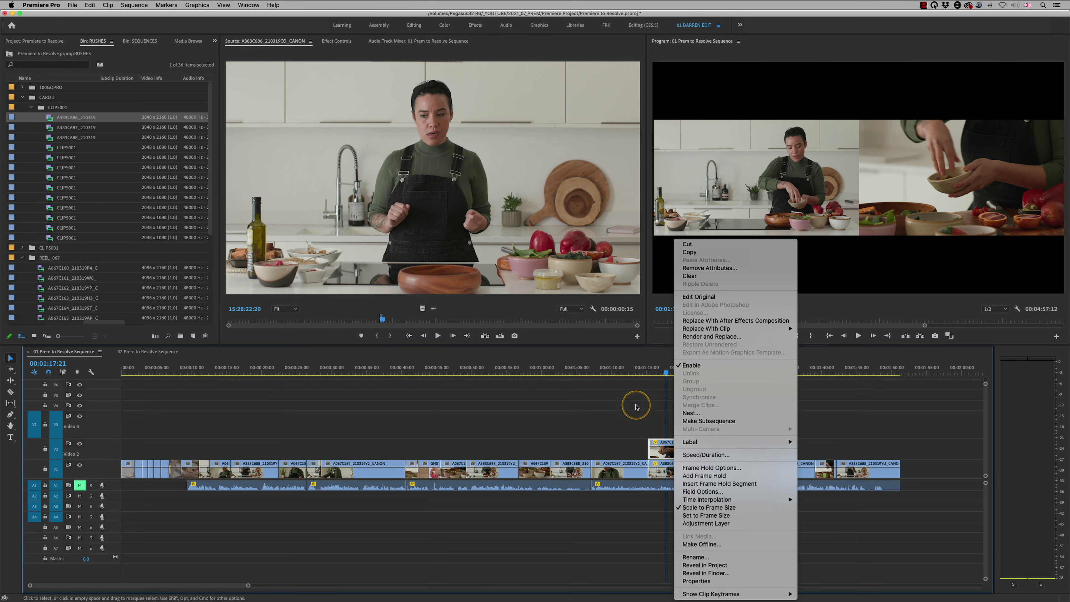
pyautogui.click(634, 423)
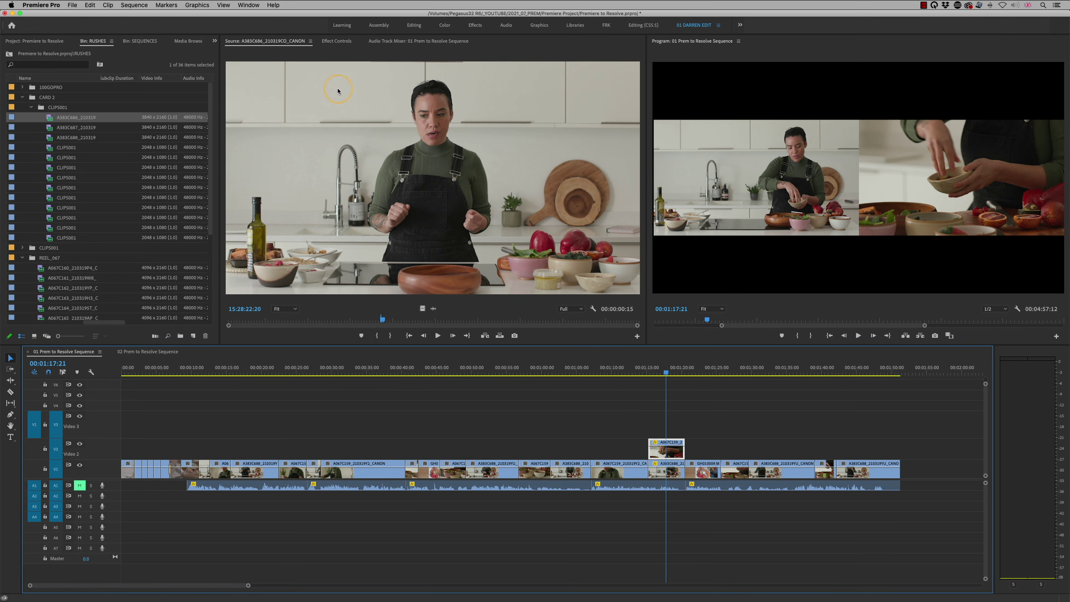
pyautogui.click(334, 42)
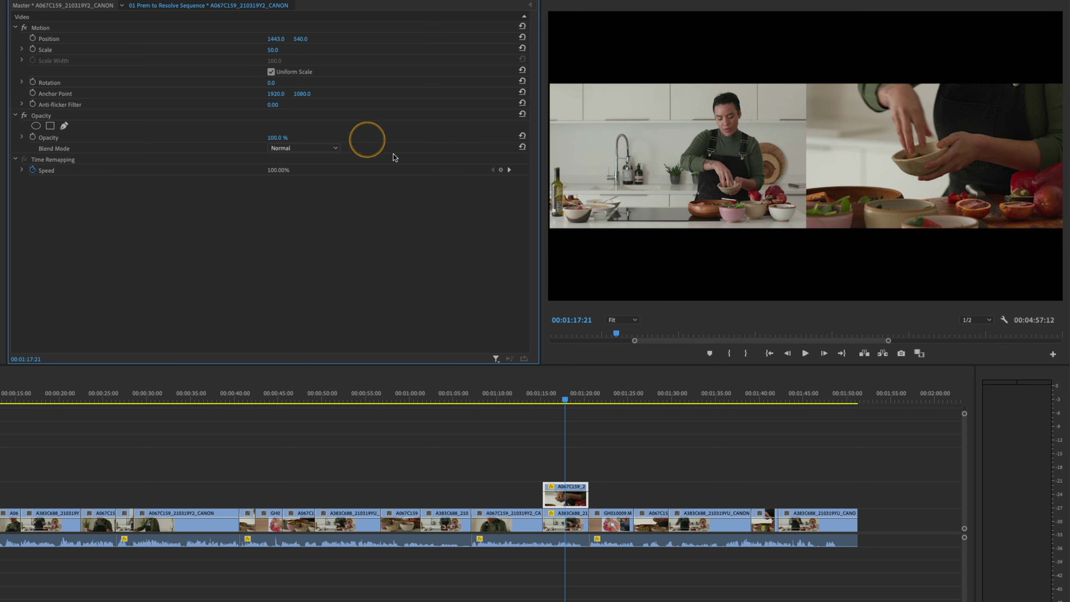
# Step: Apply Set to Frame Size to the upper split-screen clip on Video 2 and set its Scale to 25
pyautogui.rightClick(574, 502)
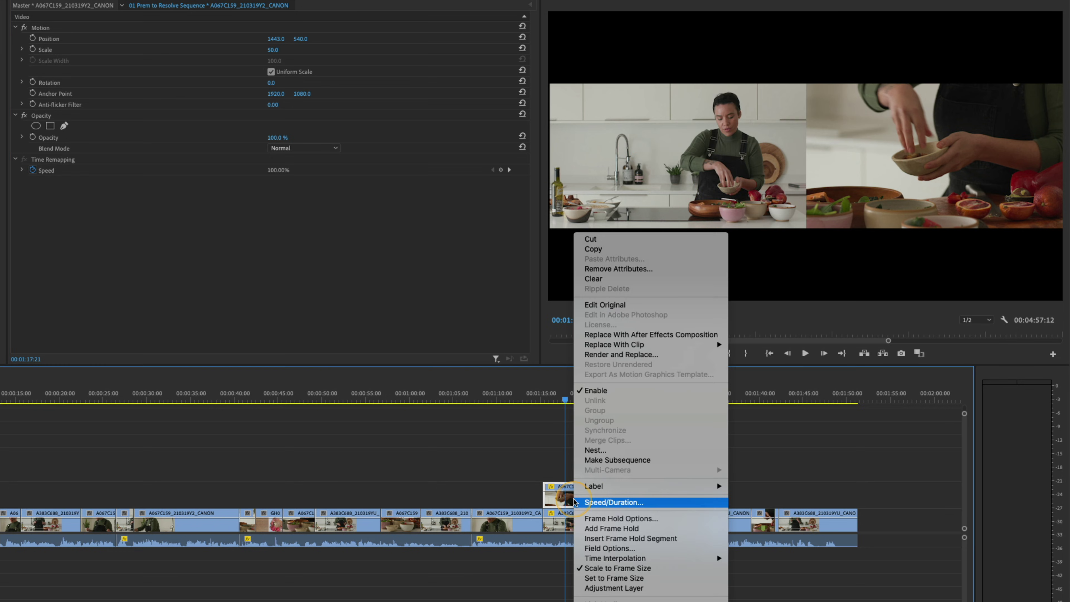
pyautogui.click(621, 578)
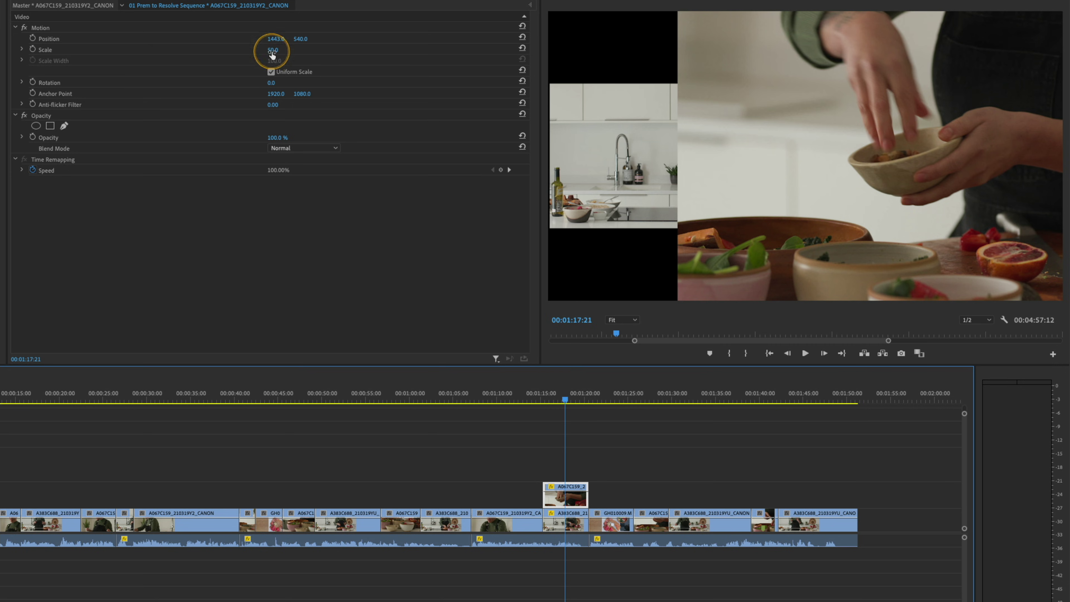
pyautogui.click(273, 50)
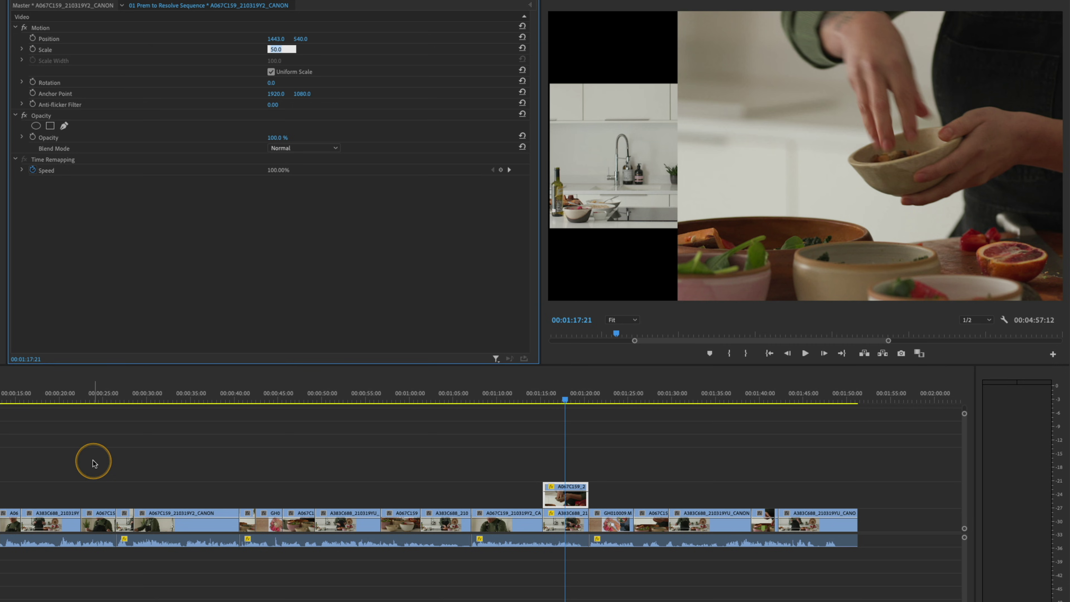
pyautogui.press('Return')
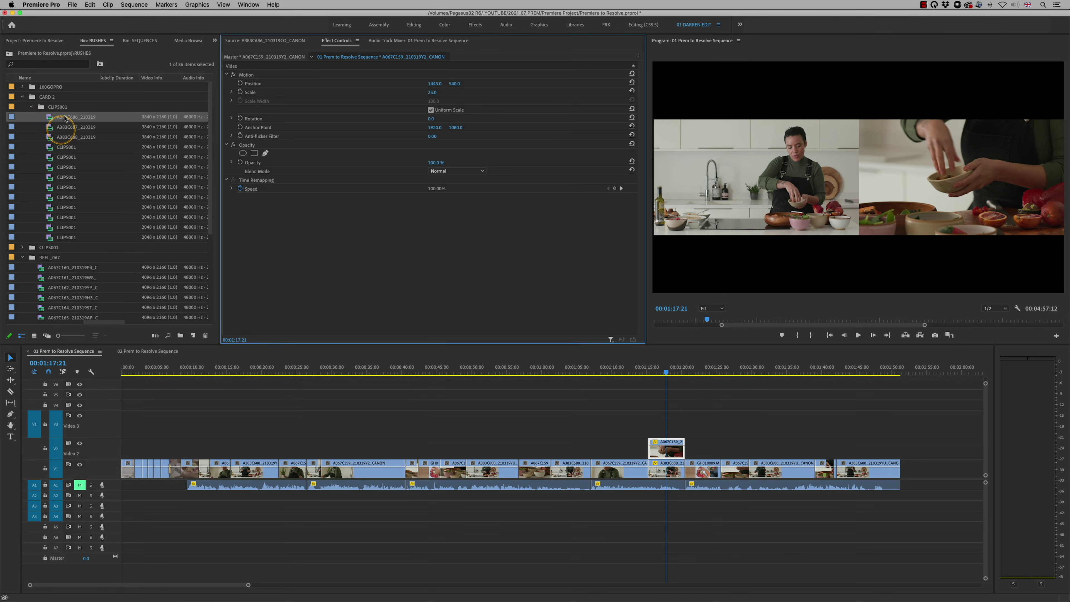
# Step: Change the Default Media Scaling preference to Set to frame size
pyautogui.click(37, 5)
pyautogui.moveTo(46, 28)
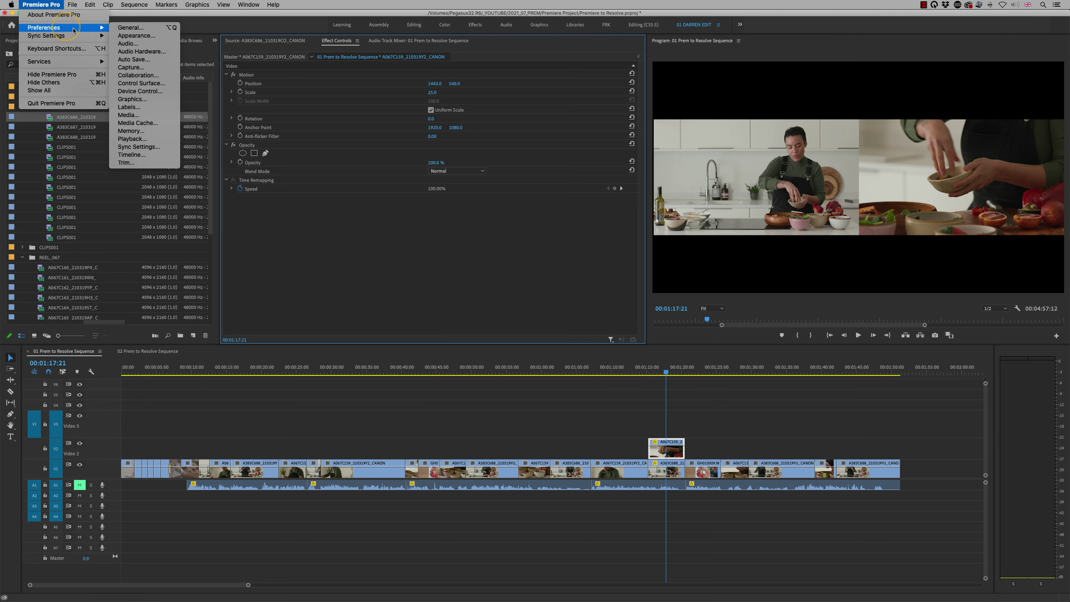
pyautogui.click(152, 115)
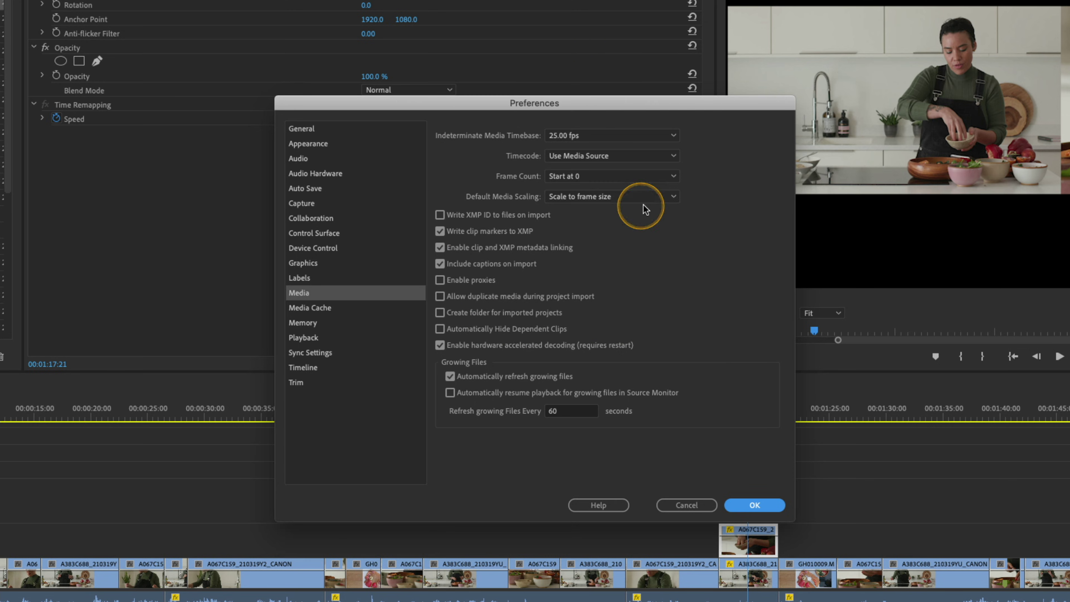
pyautogui.click(674, 197)
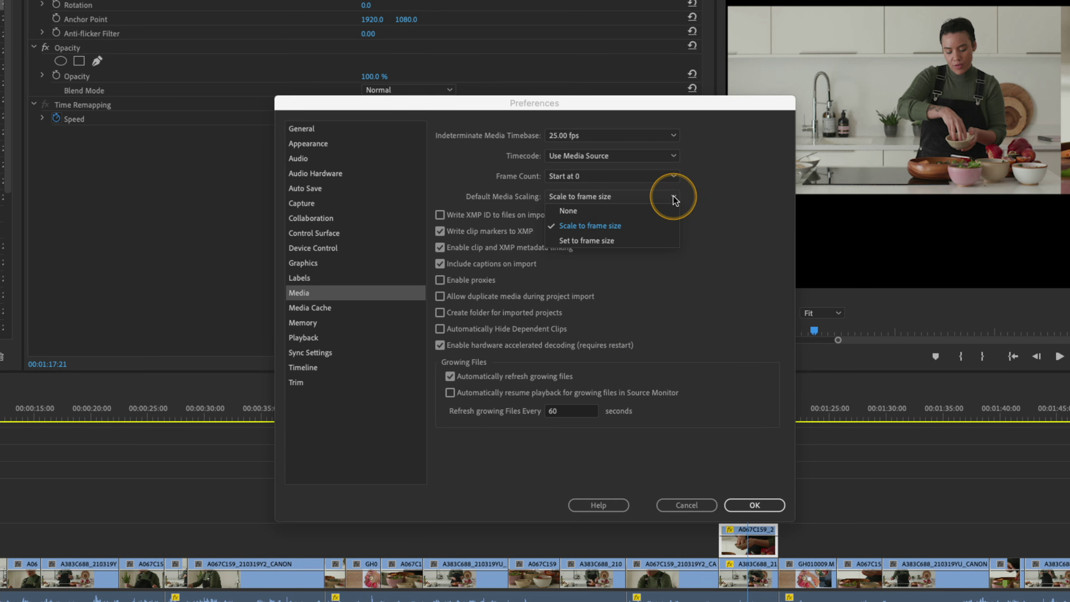
pyautogui.click(589, 242)
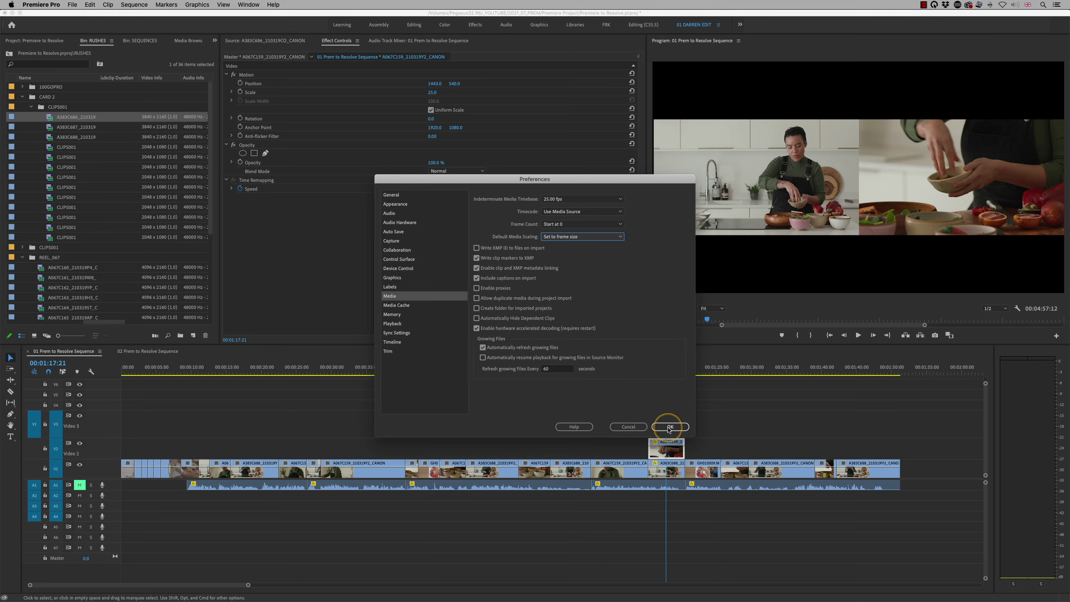
pyautogui.click(670, 427)
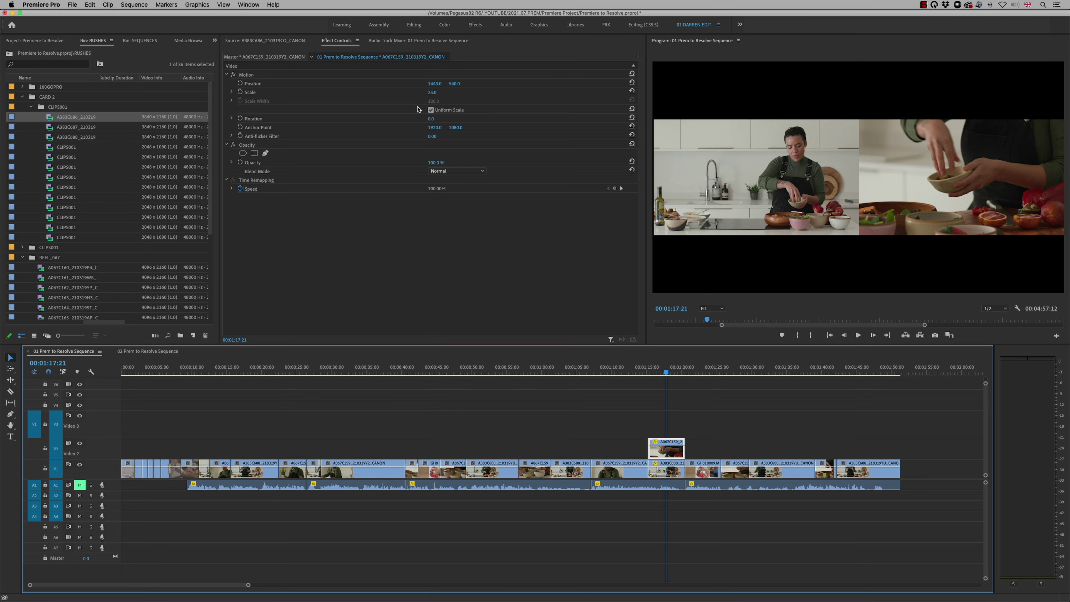
# Step: Scrub the sequence back to 00:00:36:06, and in DaVinci Resolve view the imported timeline at 00:00:40:15 on the Edit page
pyautogui.moveTo(533, 374); pyautogui.dragTo(375, 406)
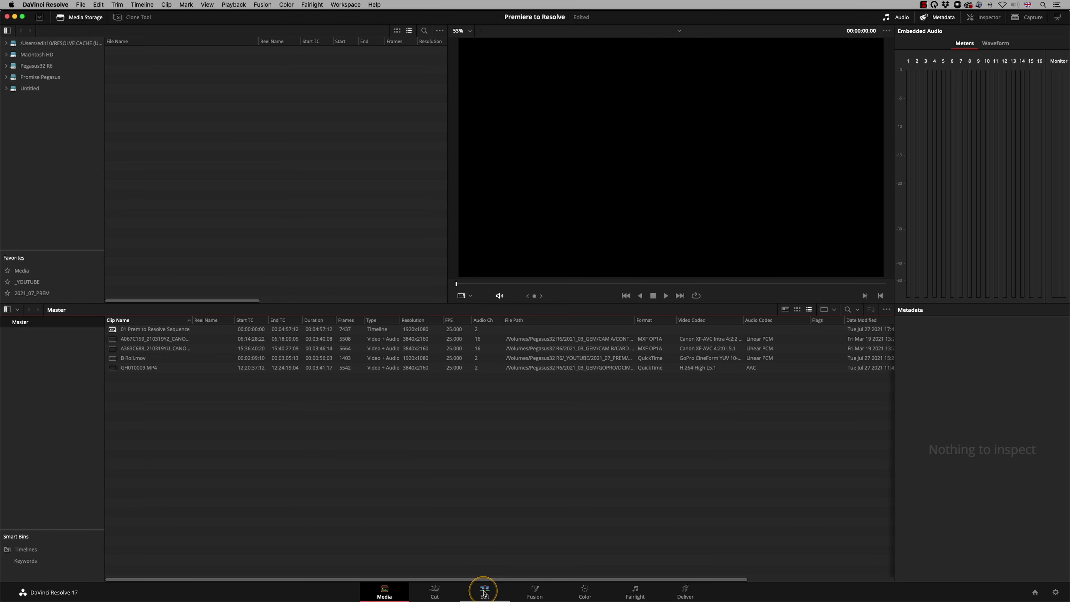
pyautogui.click(484, 593)
pyautogui.click(581, 493)
pyautogui.moveTo(640, 336); pyautogui.dragTo(567, 363)
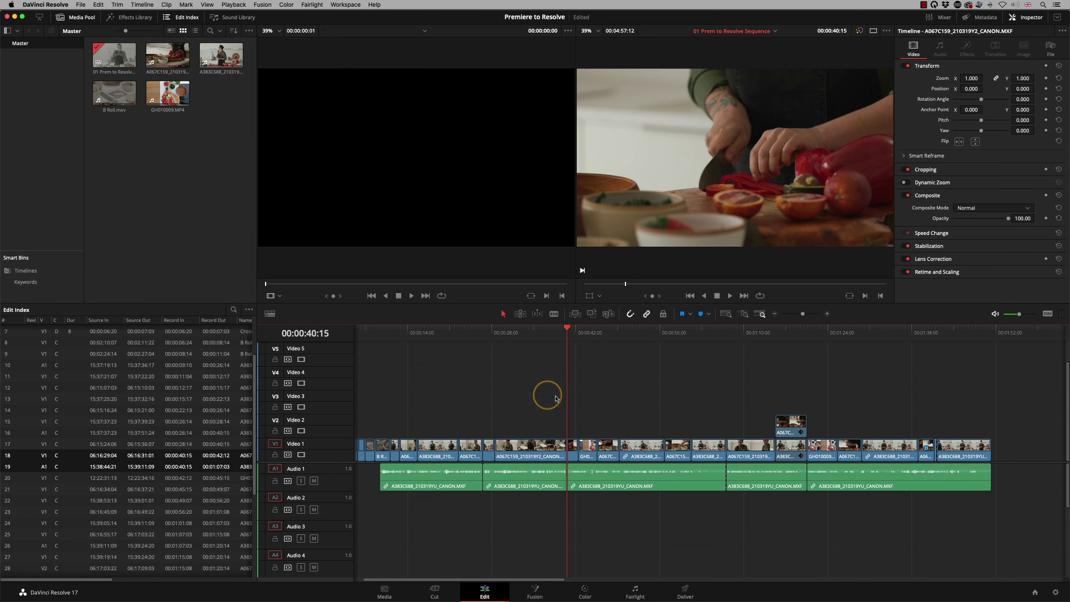
# Step: Check the input and output scaling for mismatched resolution files in the project's Image Scaling settings, and close them without saving
pyautogui.click(1056, 593)
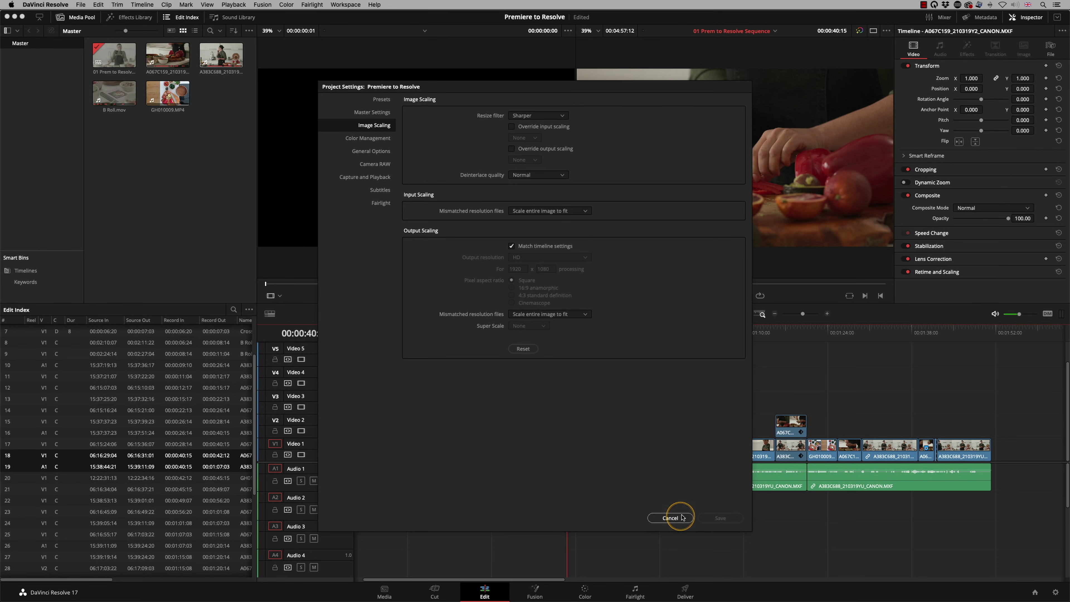
pyautogui.click(679, 517)
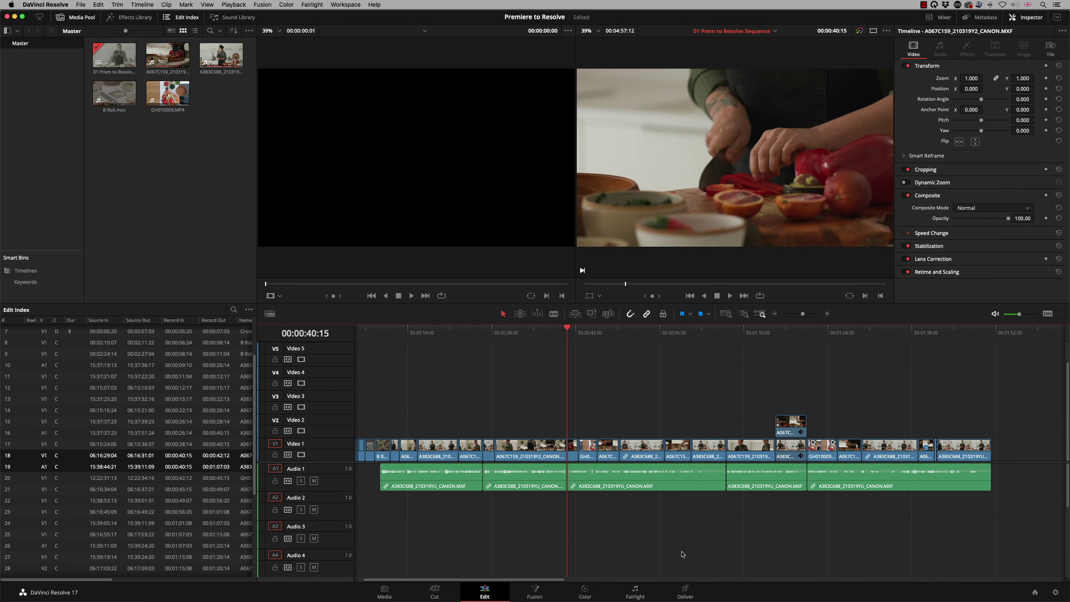
pyautogui.press('Down')
pyautogui.press('Down')
# Step: Switch back to Premiere Pro and open the 02 Prem to Resolve Sequence
pyautogui.press('super+Tab')
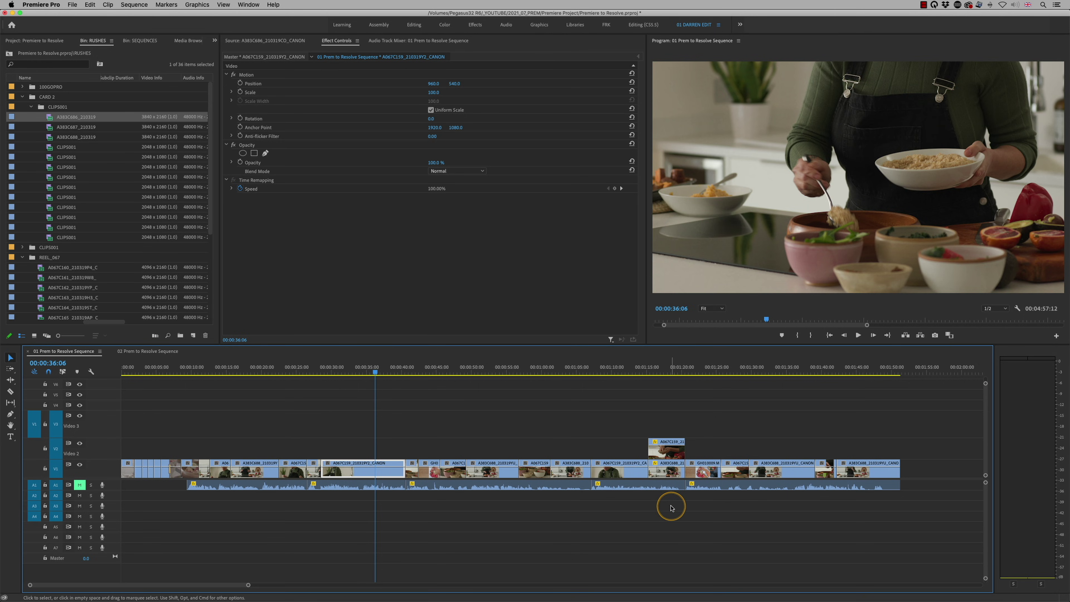
pyautogui.click(508, 423)
pyautogui.click(463, 477)
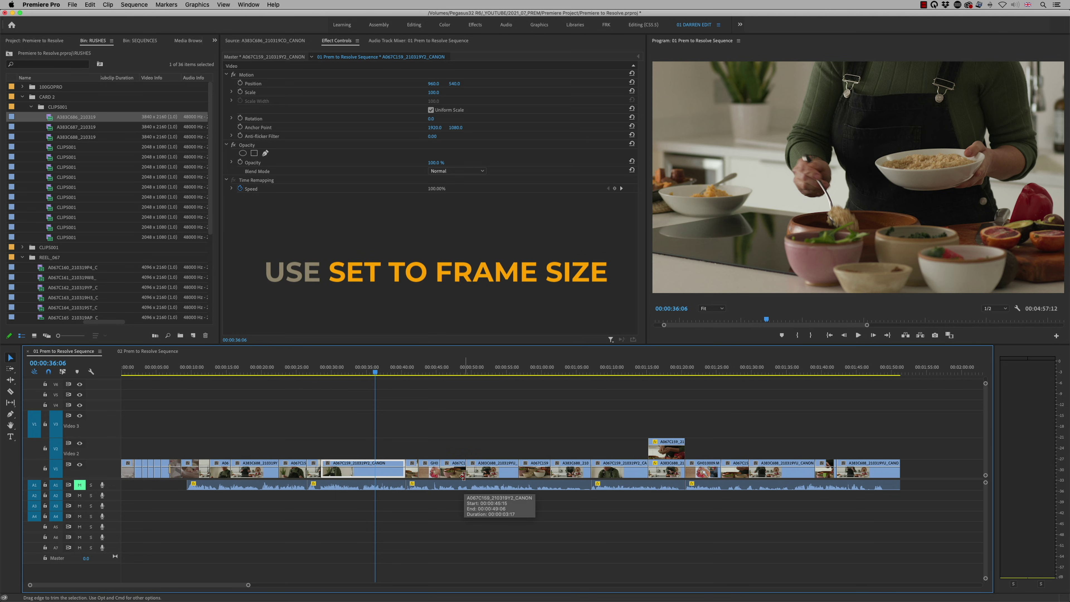
pyautogui.click(507, 567)
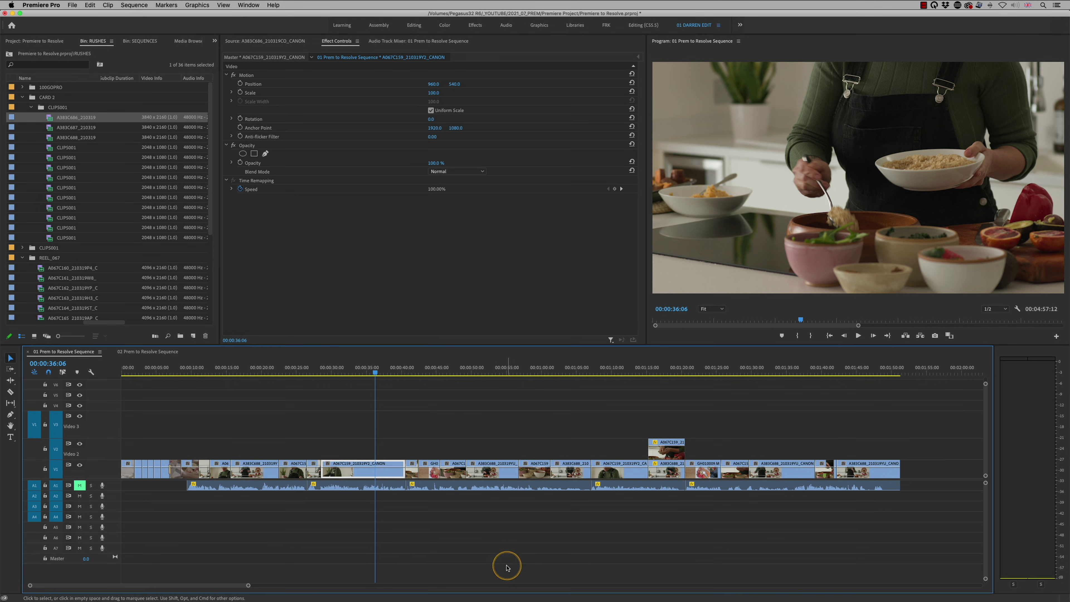
pyautogui.click(539, 516)
pyautogui.click(148, 354)
pyautogui.click(575, 475)
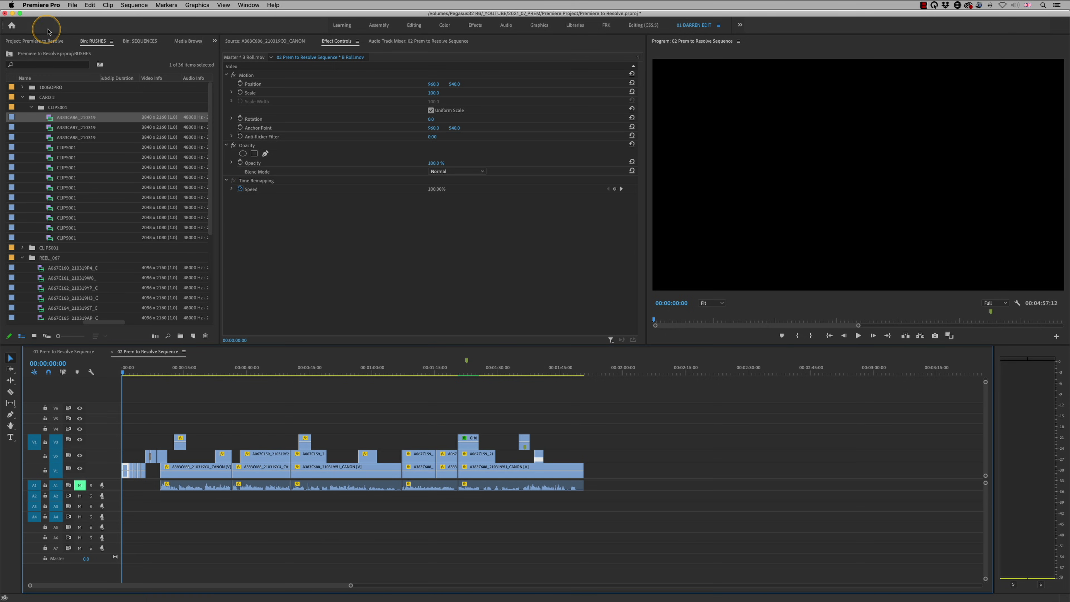
# Step: Check the Default Media Scaling option in the Media preferences and close the preferences
pyautogui.click(41, 5)
pyautogui.click(53, 28)
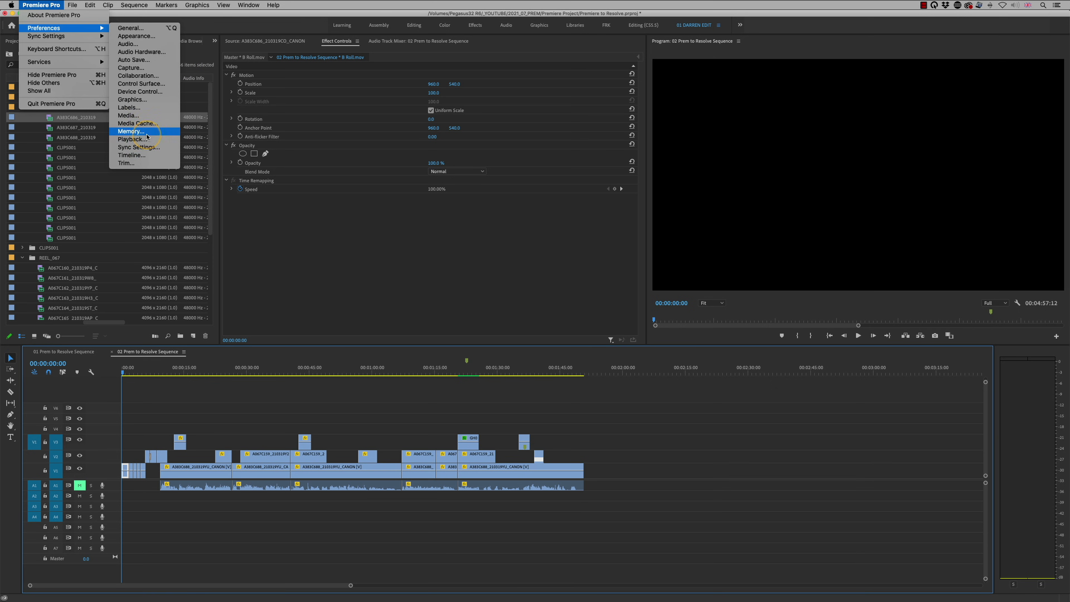
pyautogui.click(152, 116)
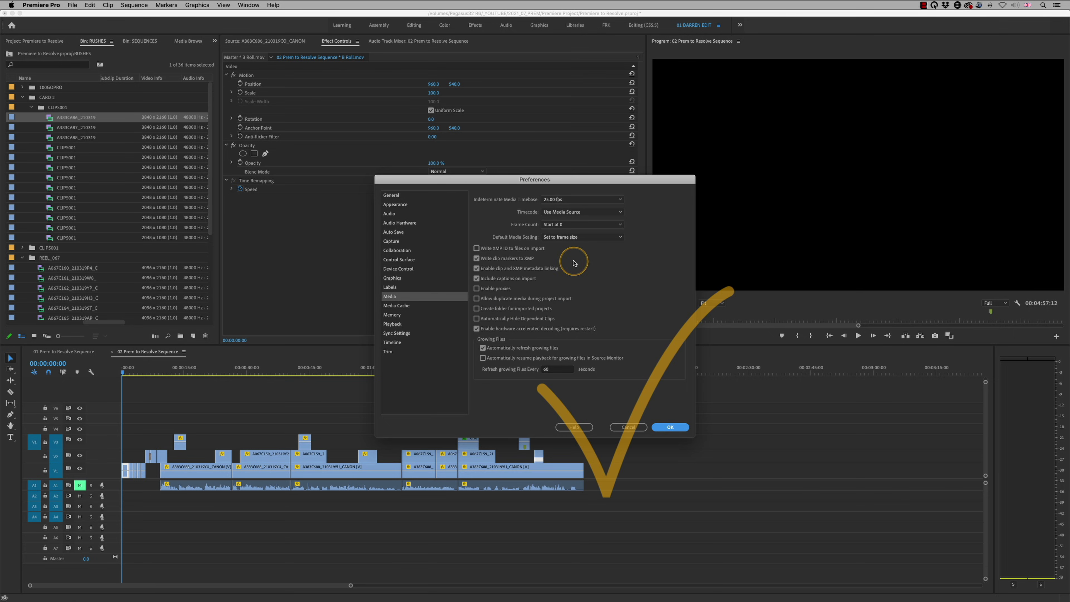
pyautogui.click(671, 428)
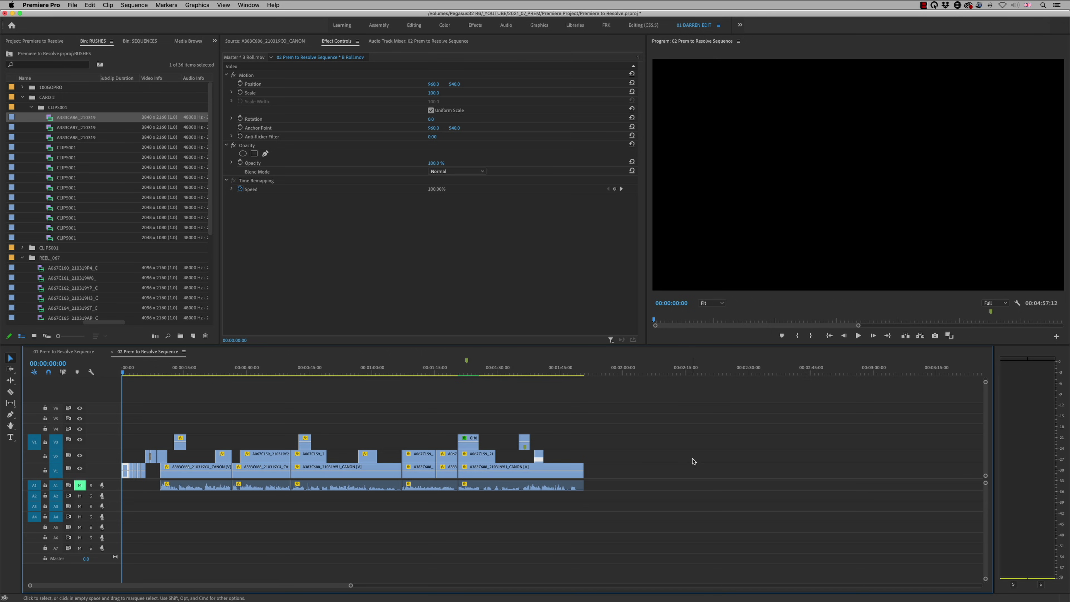
# Step: Play the opening shots of the 02 sequence and scrub through its stacked clips to 00:00:39:00
pyautogui.moveTo(127, 375); pyautogui.dragTo(139, 375)
pyautogui.press('space')
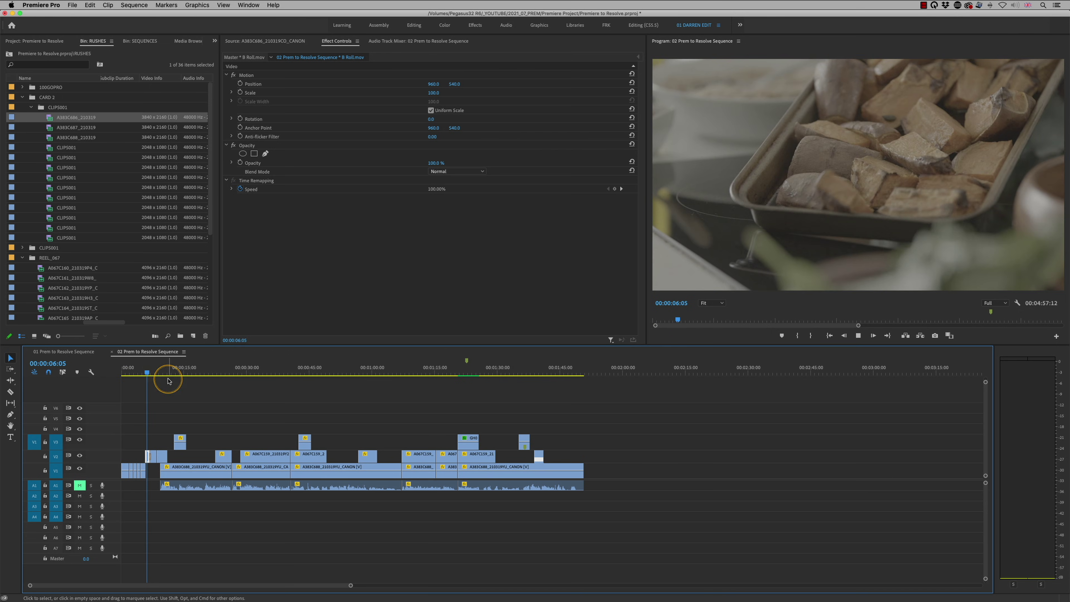
pyautogui.press('space')
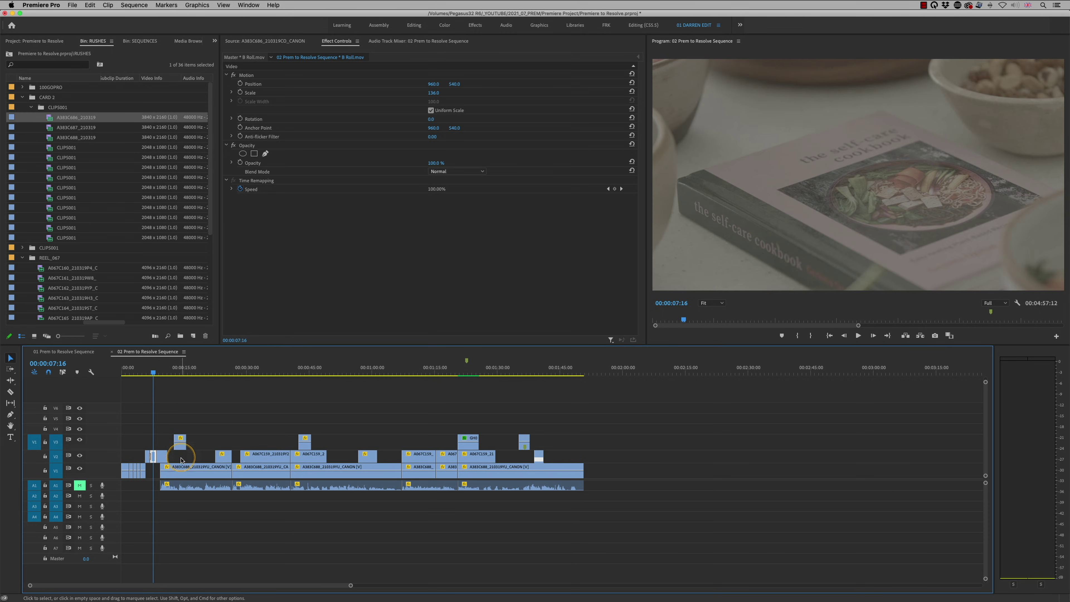
pyautogui.click(178, 371)
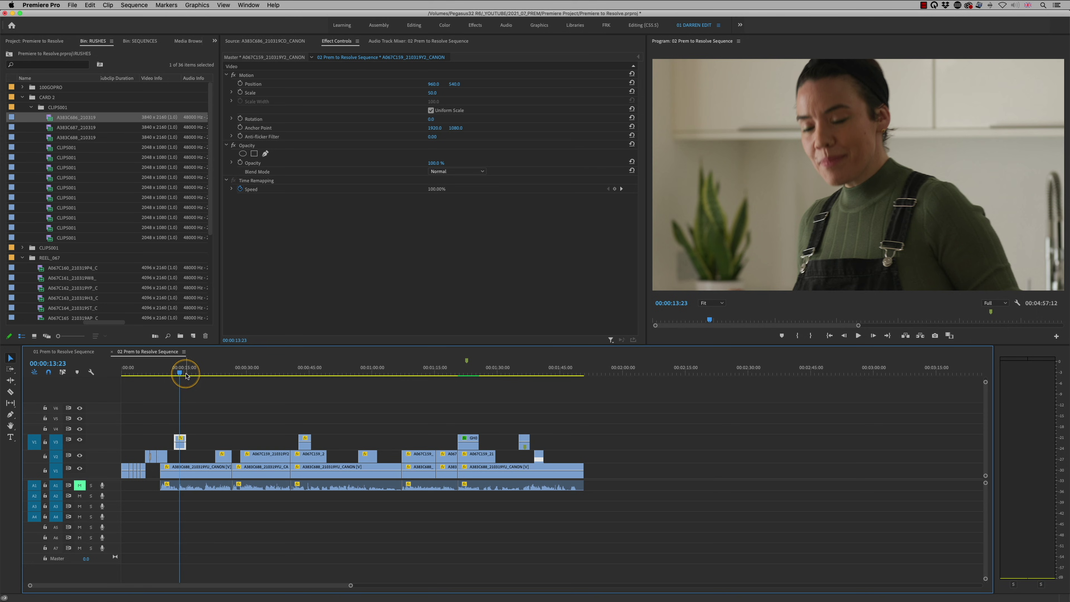
pyautogui.click(180, 439)
pyautogui.moveTo(192, 373); pyautogui.dragTo(282, 405)
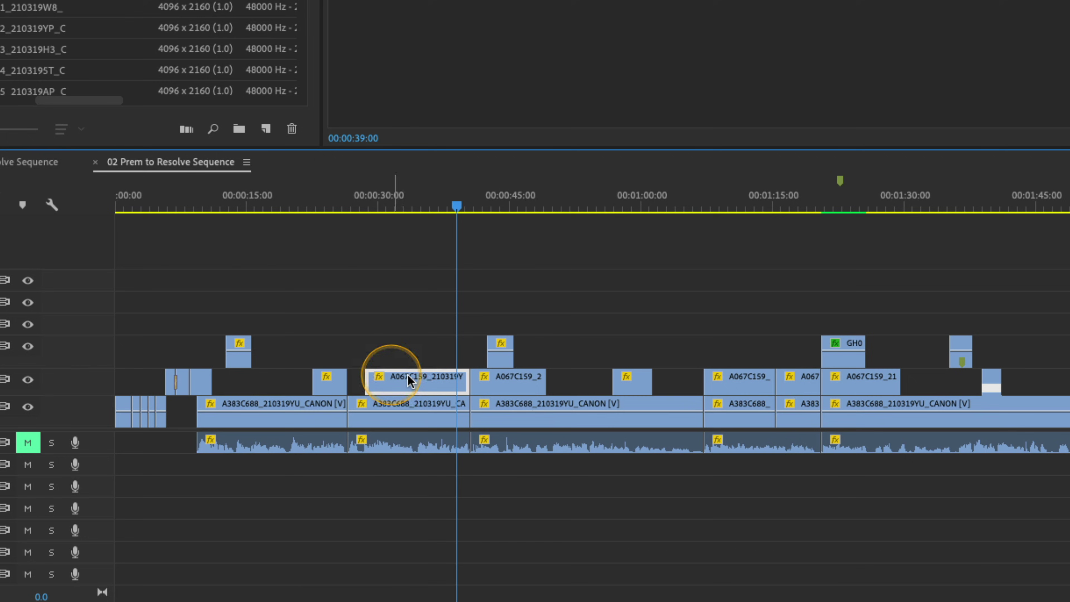
# Step: Move to 00:00:43:18 and check the position, scale and rotation of the GH010009.MP4 clip on V3
pyautogui.moveTo(466, 208); pyautogui.dragTo(483, 268)
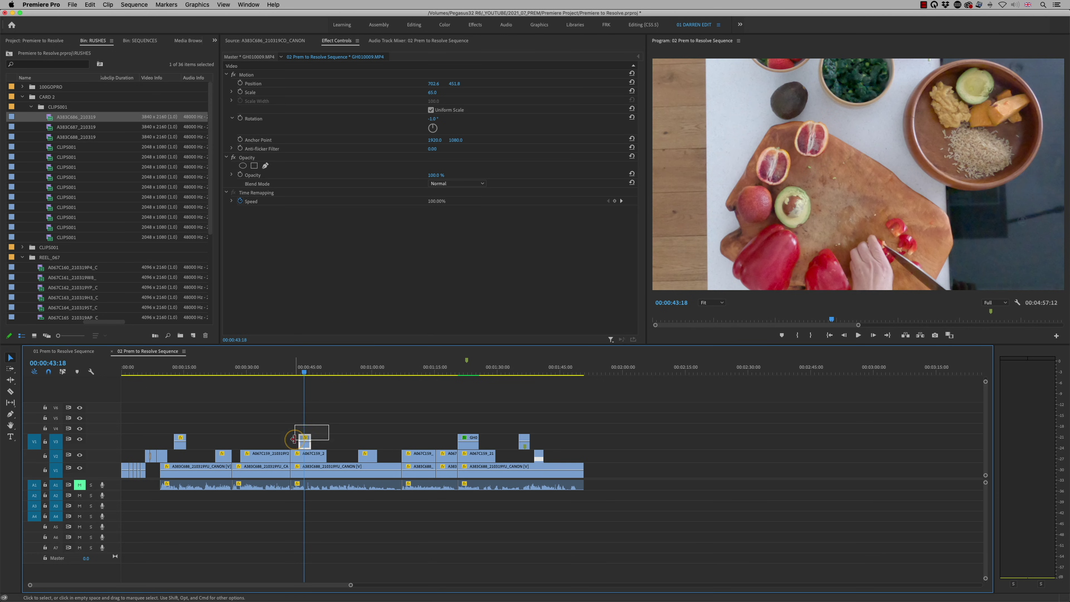
pyautogui.moveTo(293, 439); pyautogui.dragTo(294, 448)
pyautogui.click(433, 104)
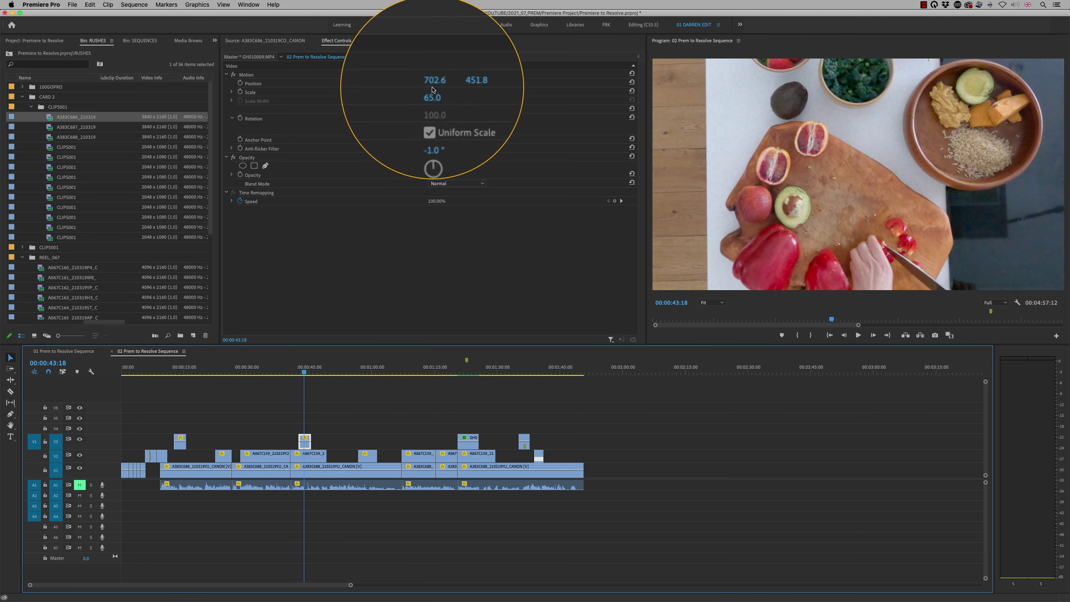
pyautogui.press('super+s')
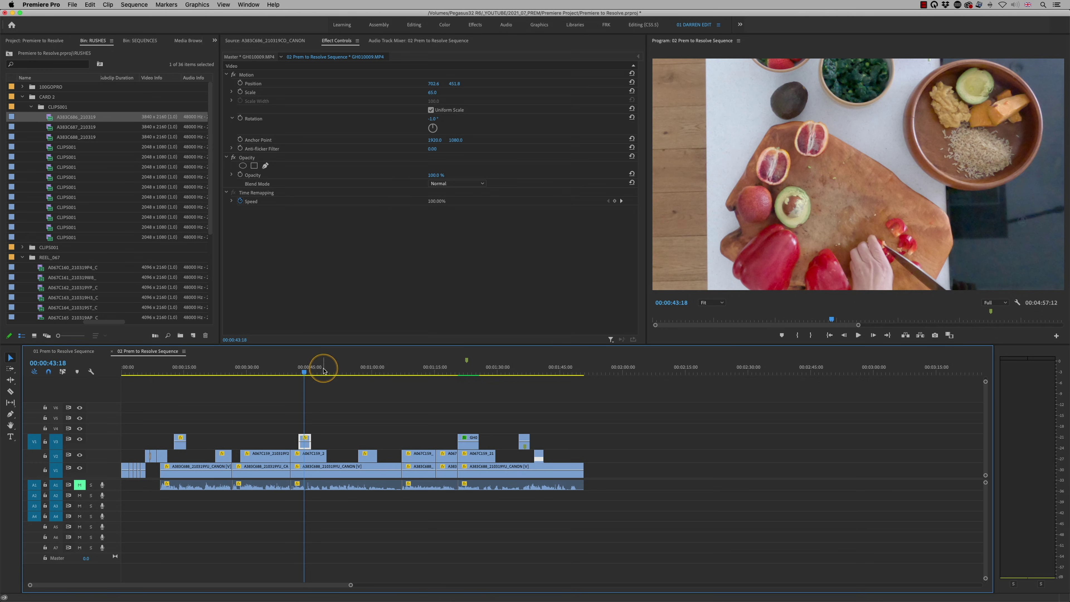
# Step: Review the split-screen and Lens Flare shots, continue to 00:01:35:04, and return to the sequence marker
pyautogui.moveTo(325, 373); pyautogui.dragTo(435, 383)
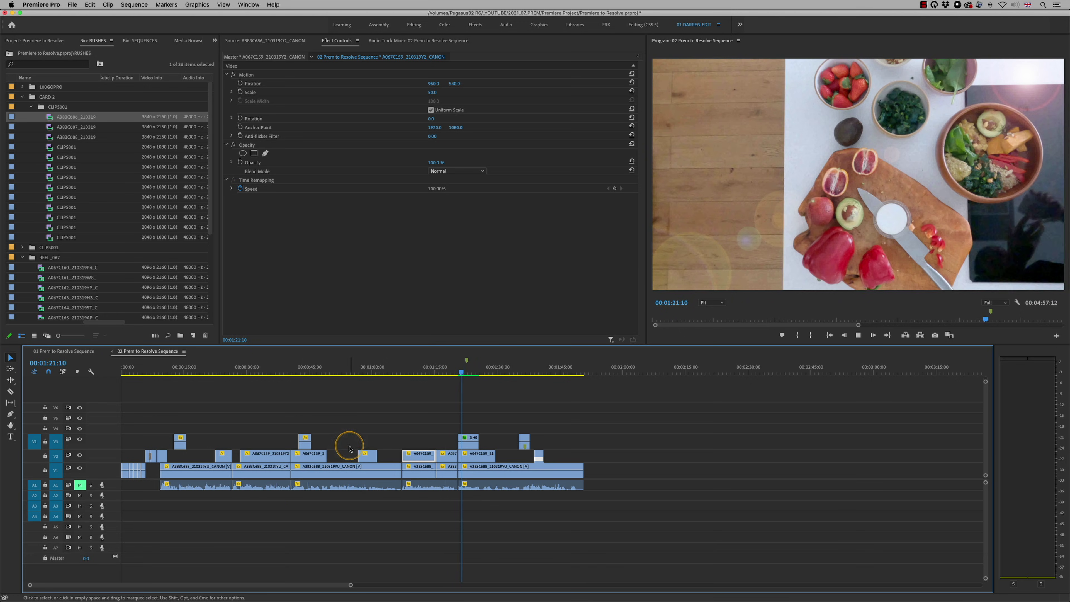
pyautogui.press('space')
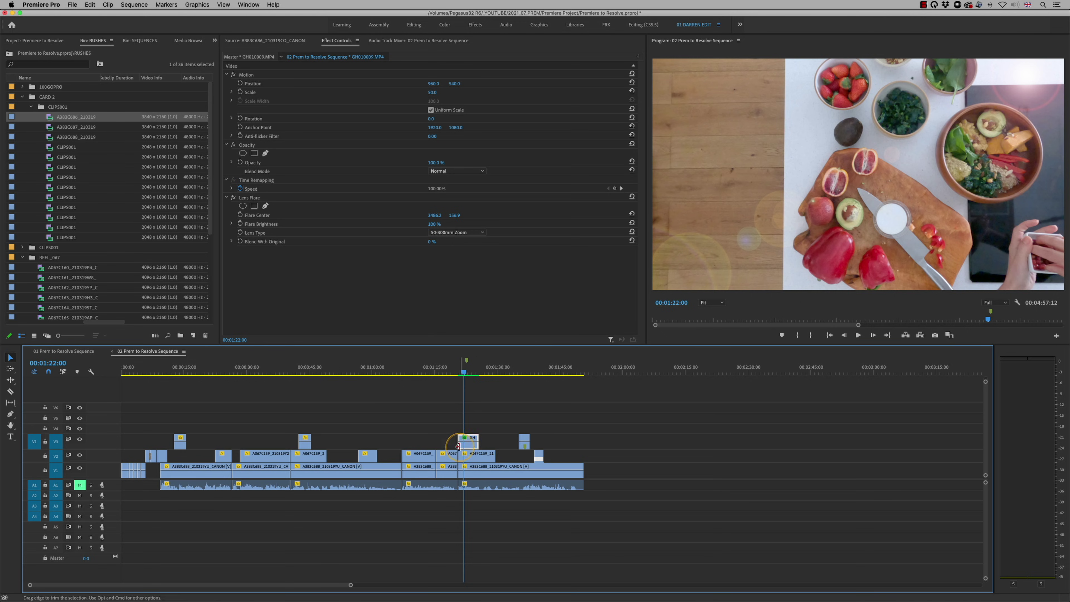
pyautogui.moveTo(475, 367); pyautogui.dragTo(519, 370)
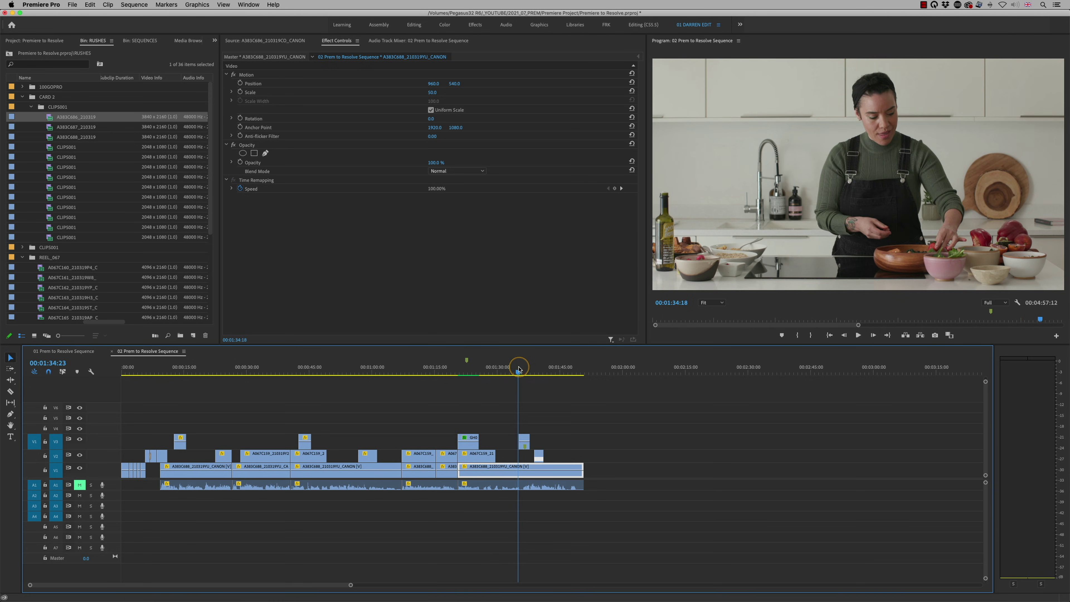
pyautogui.press('space')
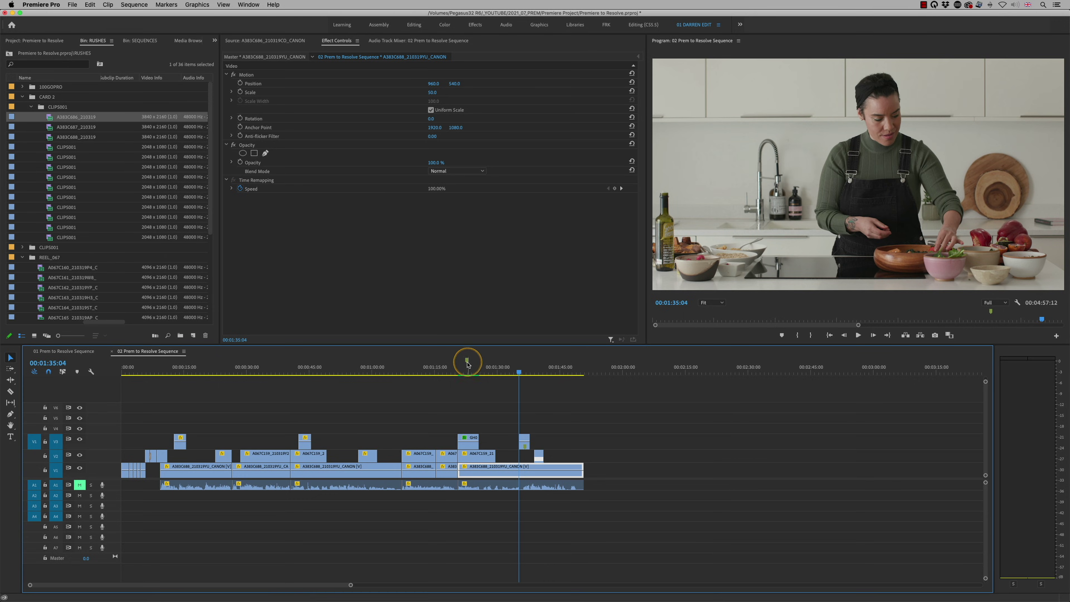
pyautogui.click(467, 362)
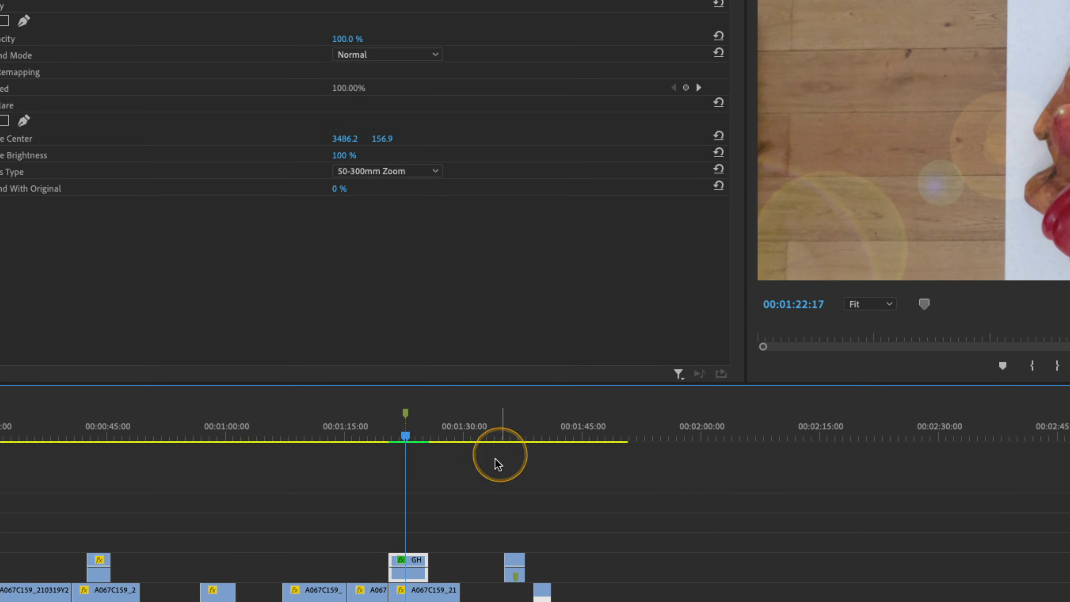
# Step: Open the marked V3 clip near 00:01:35 in the Source monitor, and play it with its motion keyframes shown in Effect Controls
pyautogui.click(501, 434)
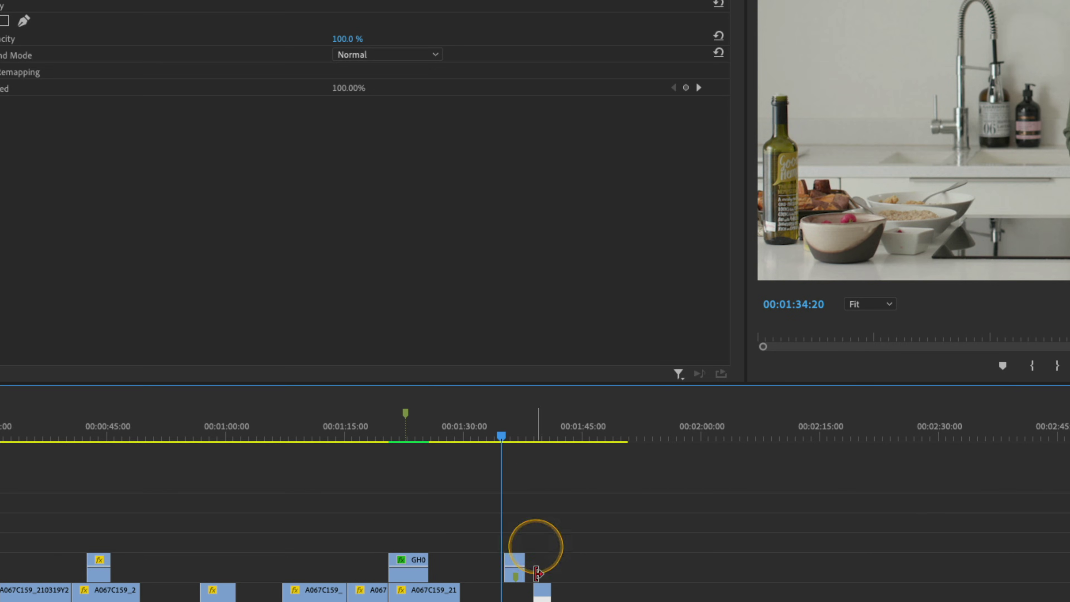
pyautogui.doubleClick(515, 575)
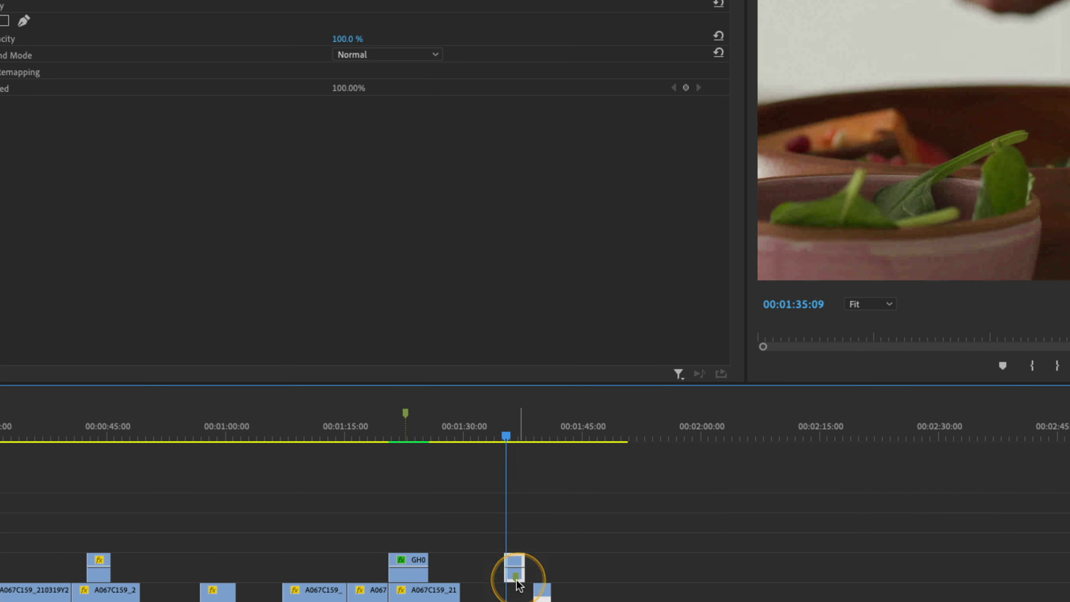
pyautogui.click(679, 56)
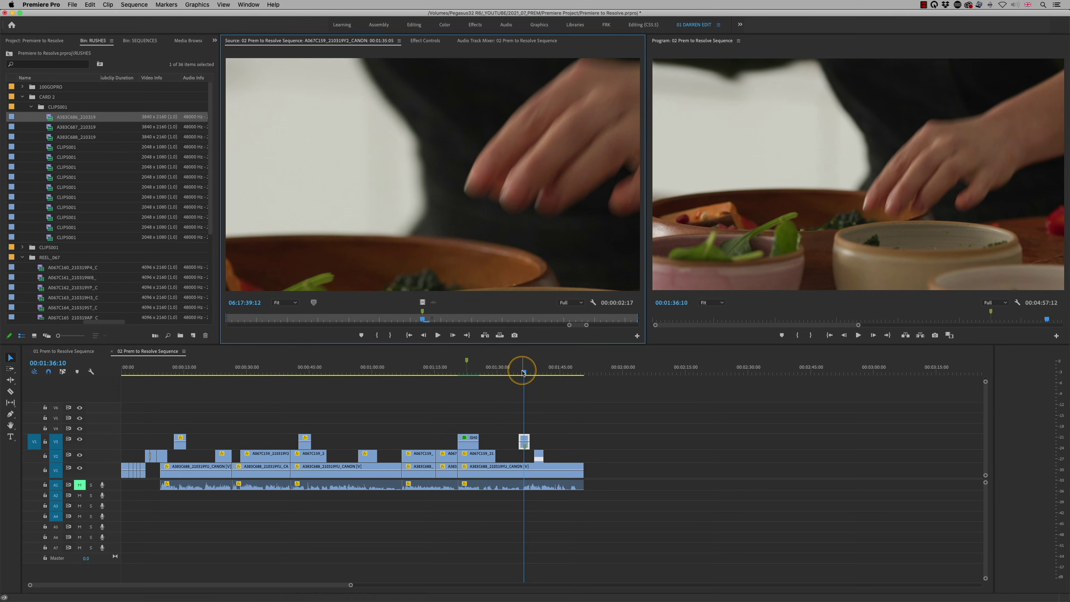
pyautogui.click(523, 372)
pyautogui.click(476, 438)
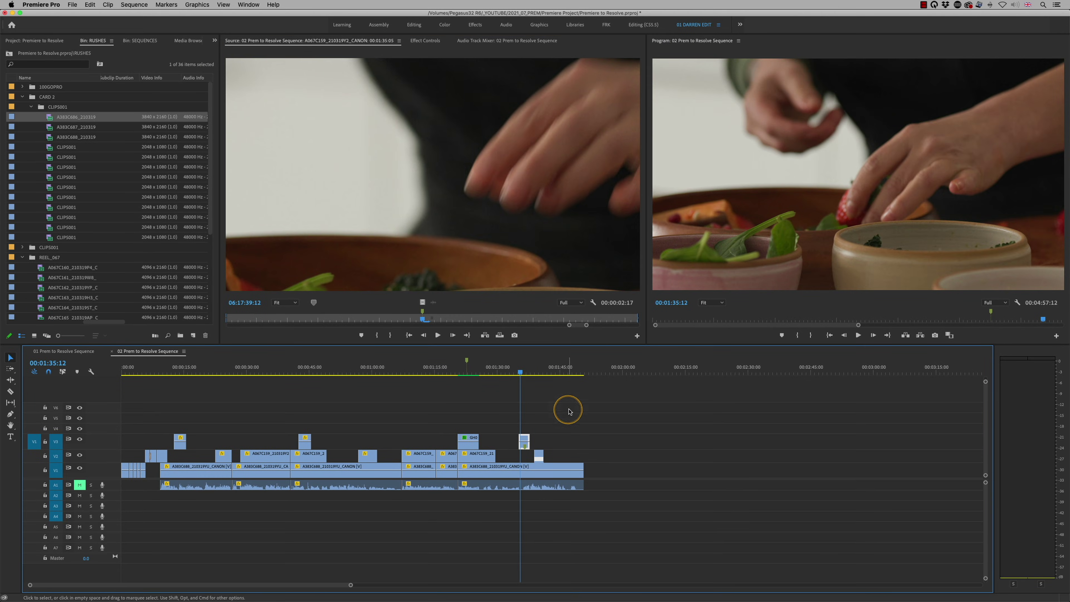
pyautogui.click(425, 40)
pyautogui.press('space')
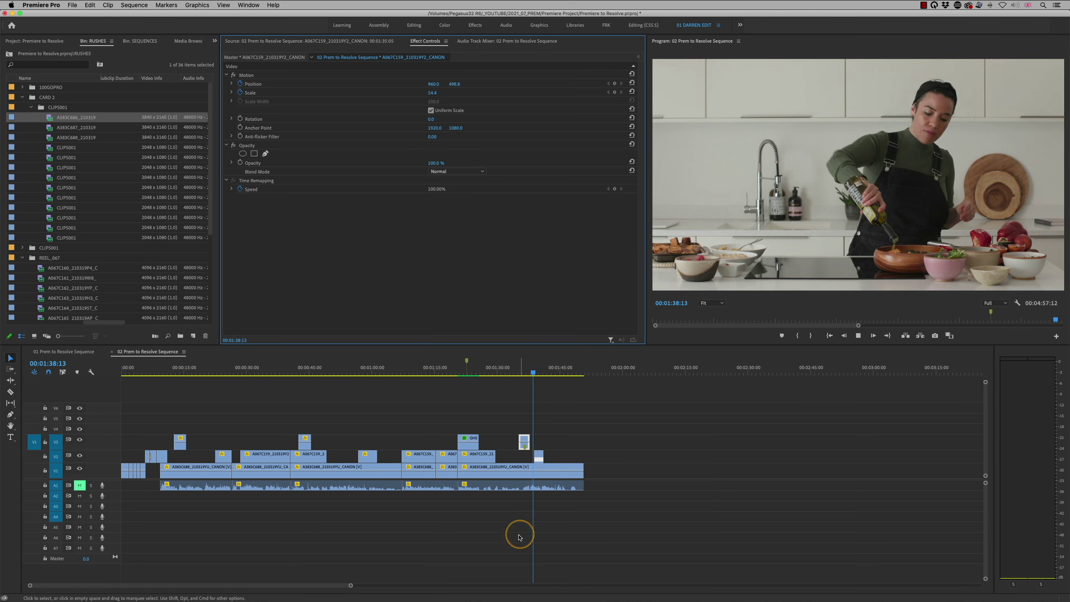
pyautogui.press('space')
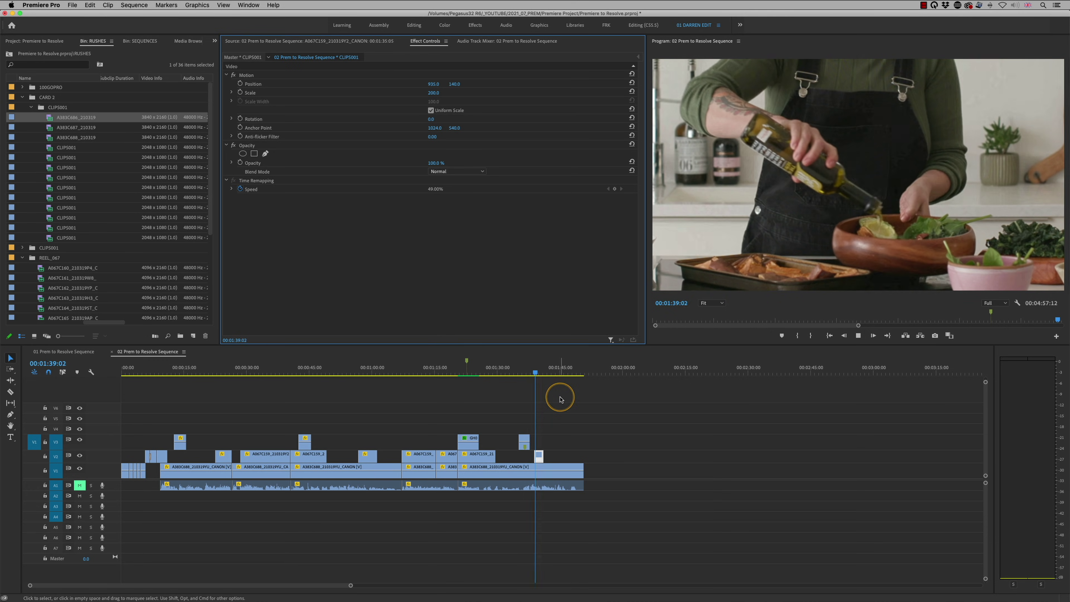
# Step: Play the speed-changed CLIPS001 clip repeatedly from about 00:01:39 and stop at 00:01:41:23
pyautogui.press('space')
pyautogui.click(532, 371)
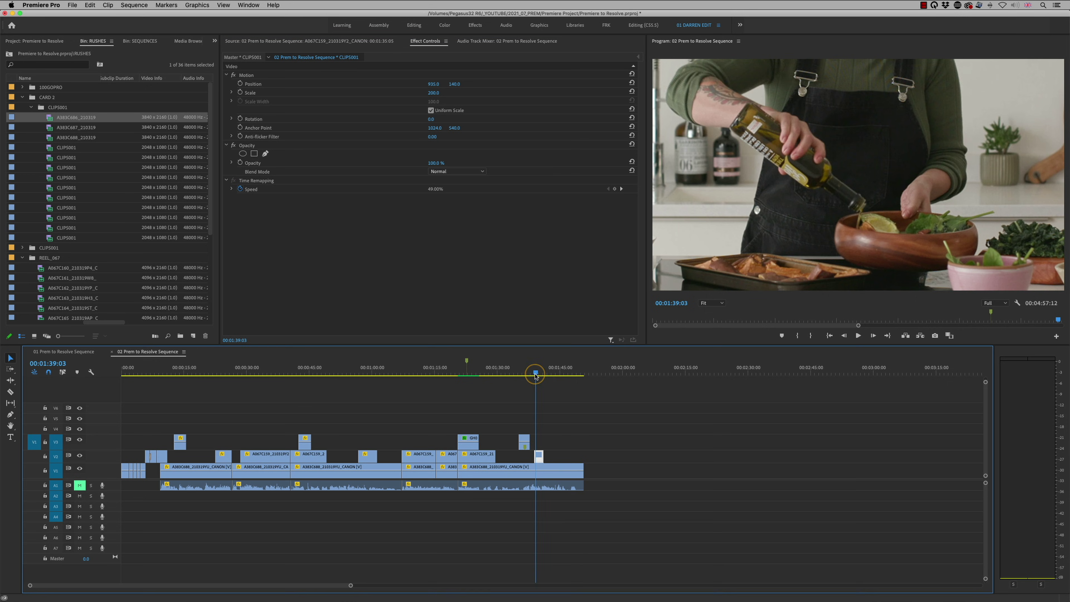
pyautogui.press('space')
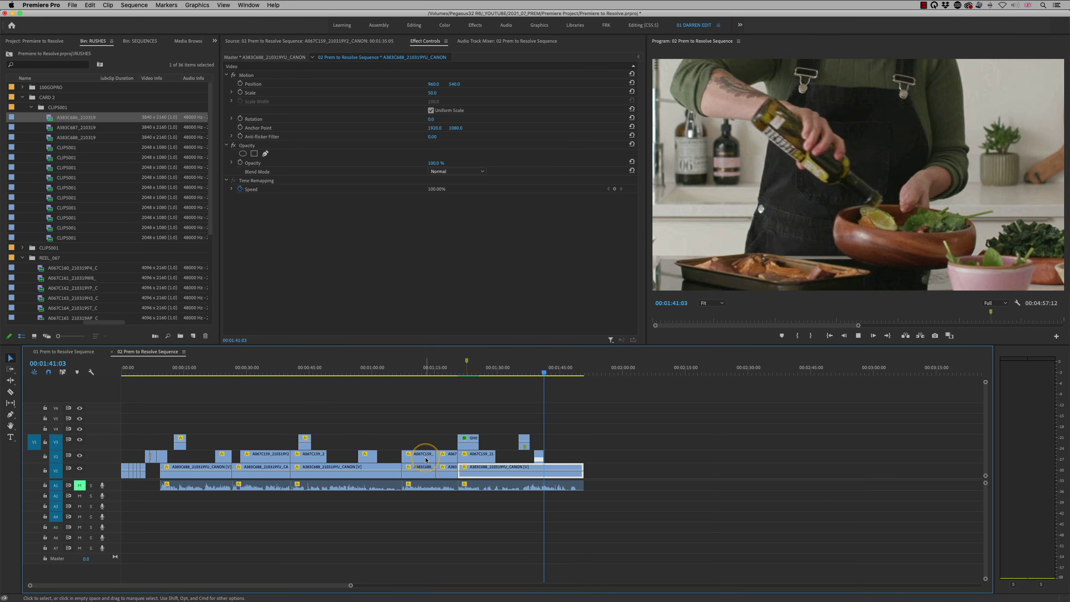
pyautogui.click(559, 379)
pyautogui.click(545, 371)
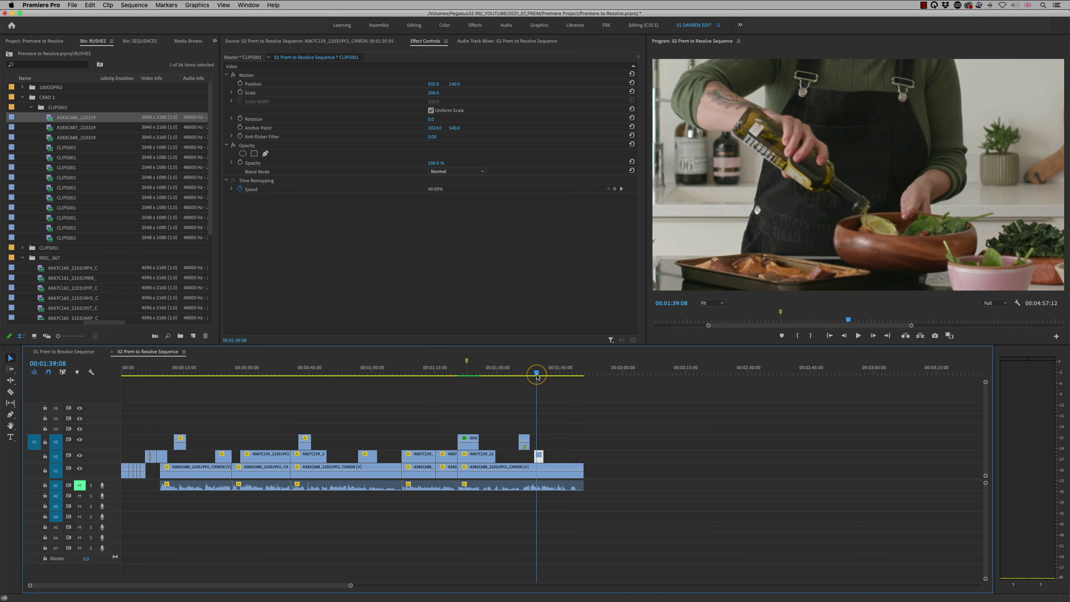
pyautogui.press('space')
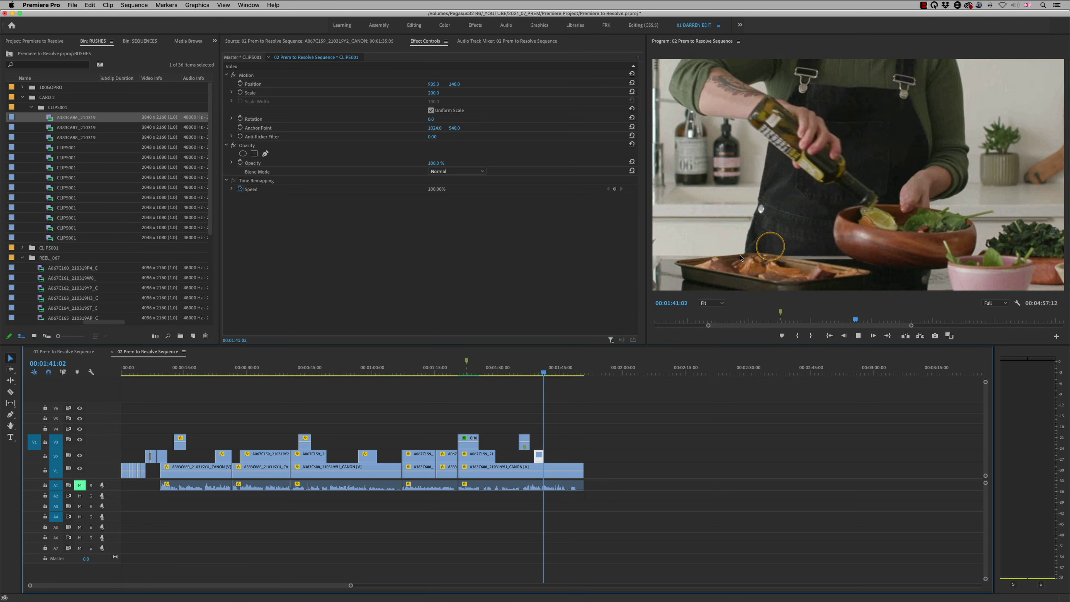
pyautogui.press('space')
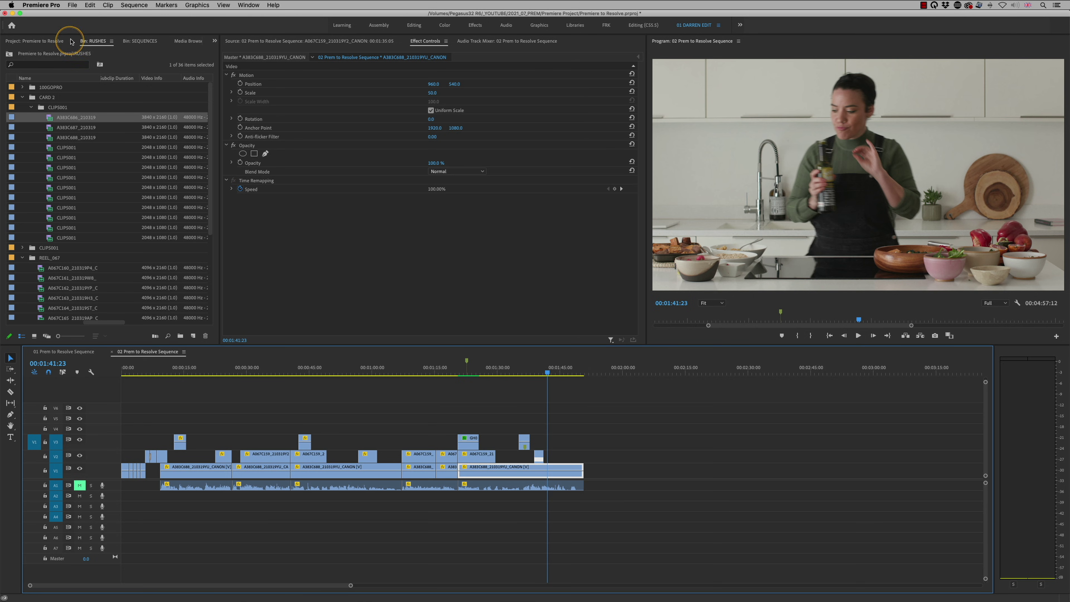
# Step: Export the sequence as Final Cut Pro XML named 02 Prem to Resolve Sequence for grade in the XML folder
pyautogui.click(72, 5)
pyautogui.moveTo(117, 229)
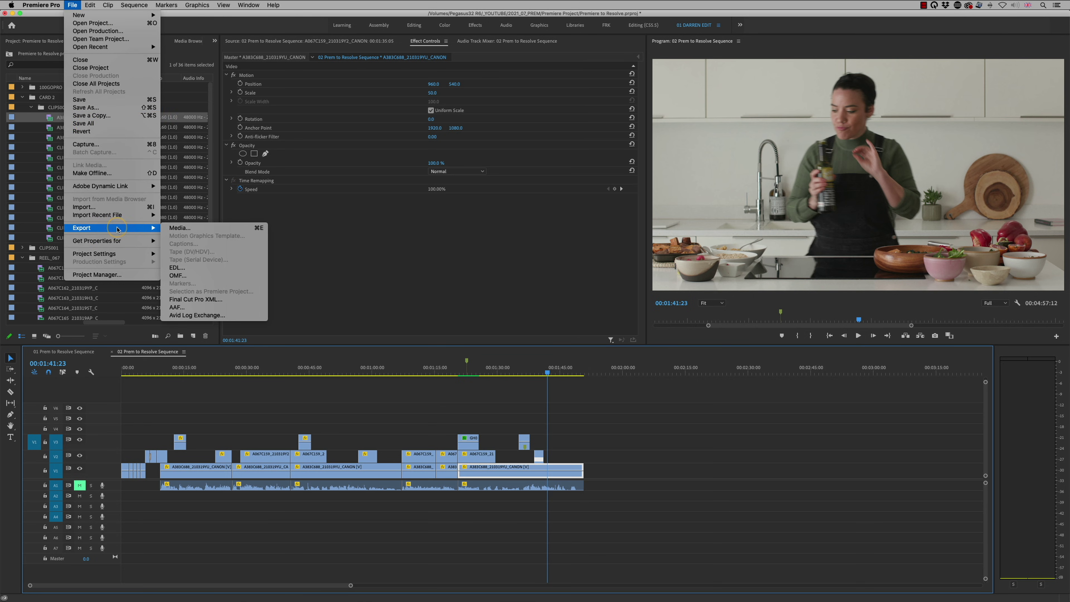
pyautogui.click(216, 300)
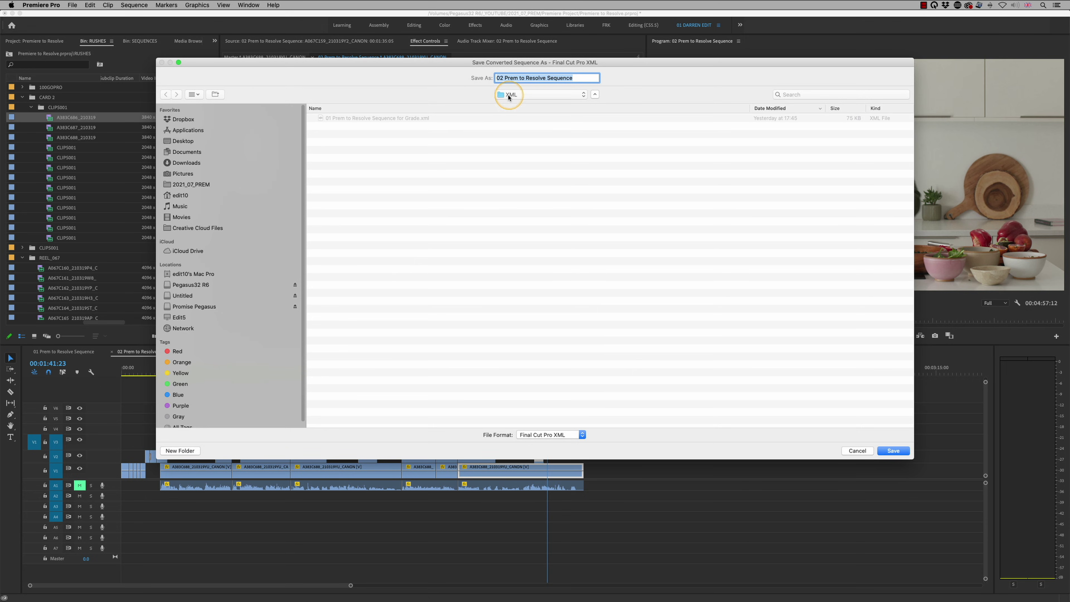
pyautogui.click(583, 78)
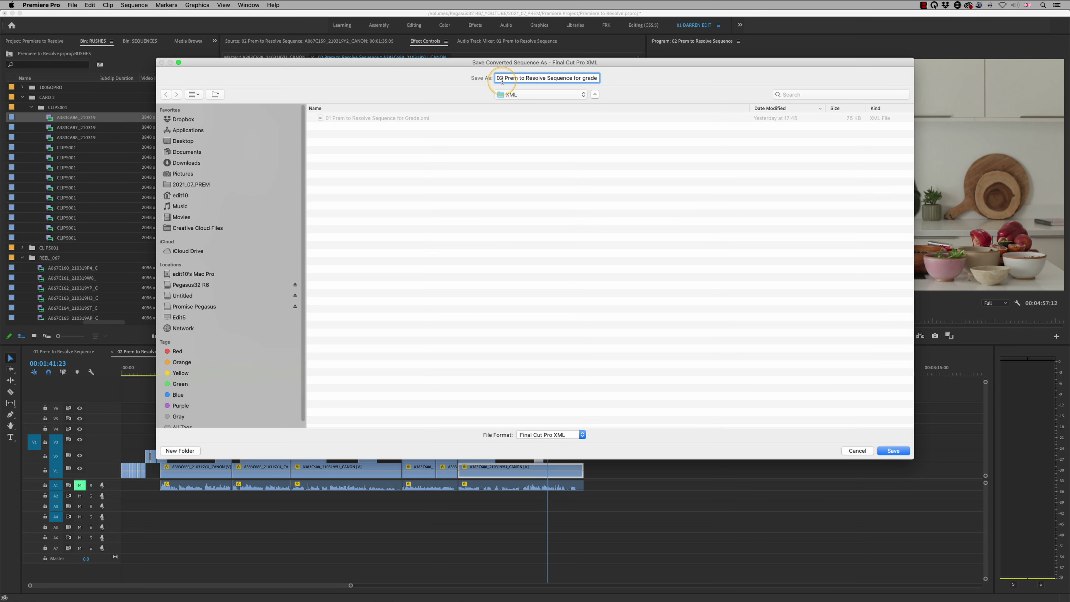
pyautogui.click(898, 453)
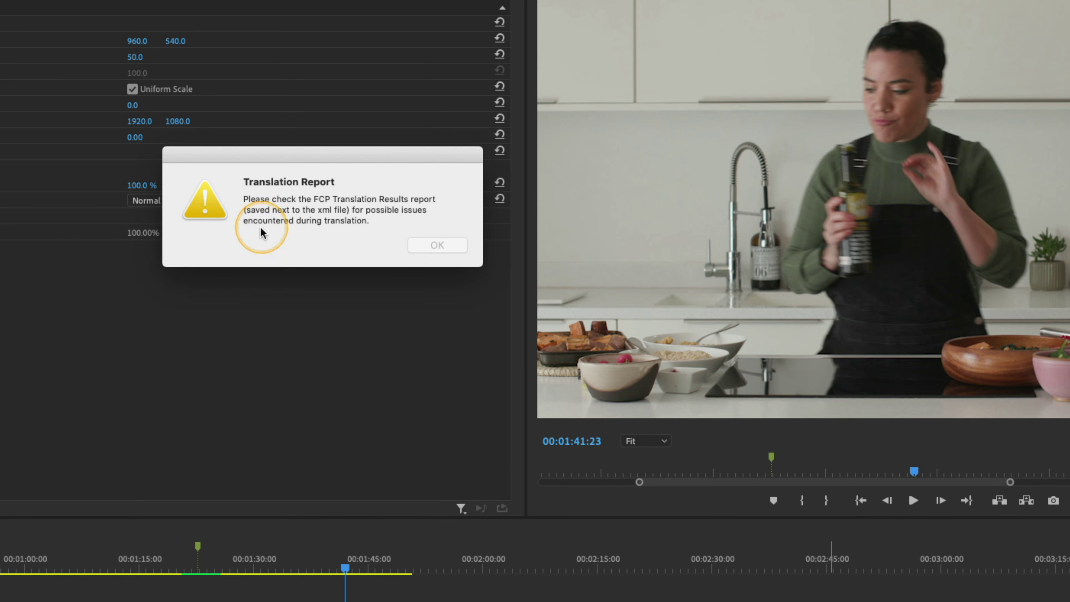
pyautogui.click(438, 245)
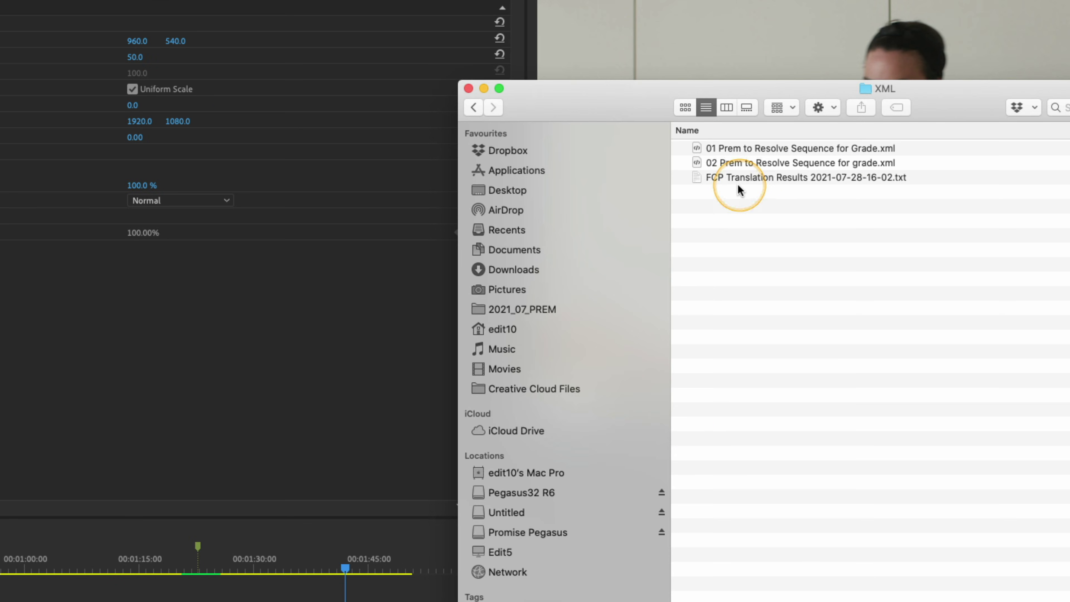
# Step: Preview the FCP Translation Results text file for translation issues, and close the preview and the Finder window
pyautogui.click(752, 177)
pyautogui.press('space')
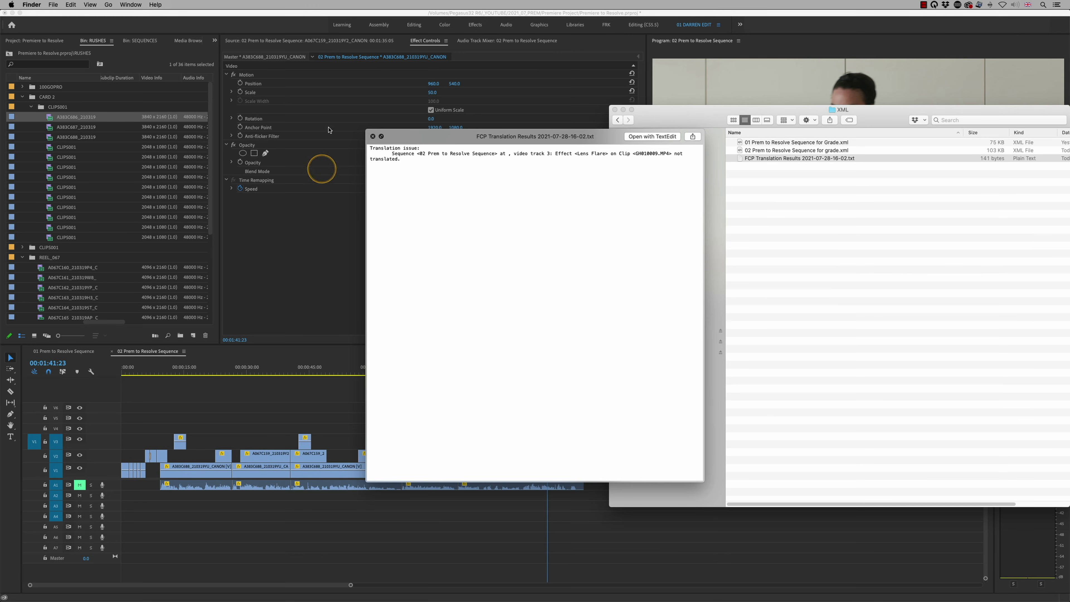
pyautogui.click(372, 136)
pyautogui.click(615, 109)
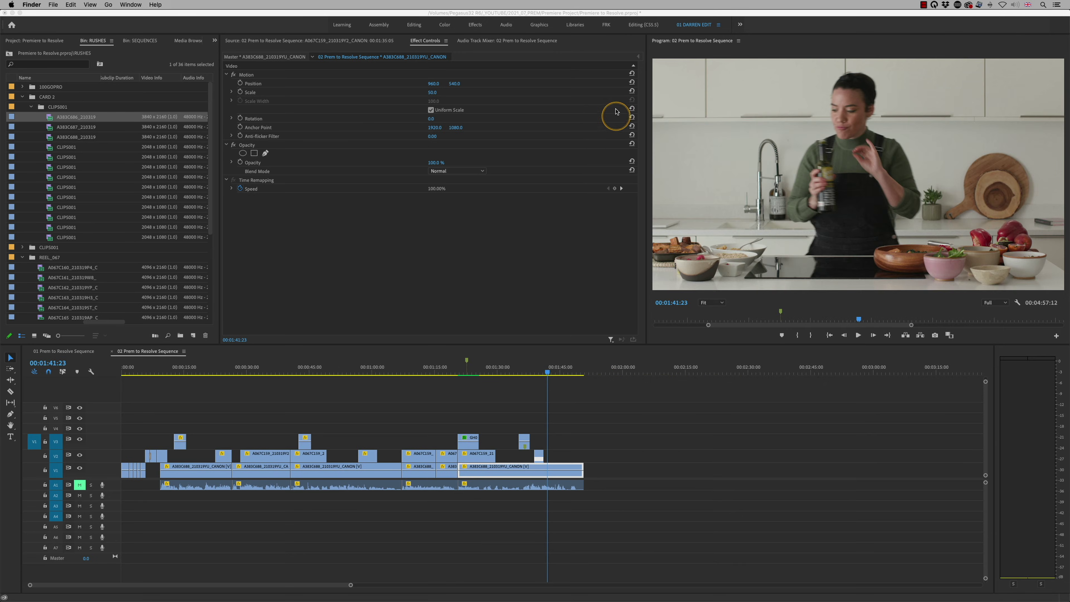
# Step: Select all clips in the 02 sequence and mark an in-to-out range ending at the end of the last clip
pyautogui.click(335, 366)
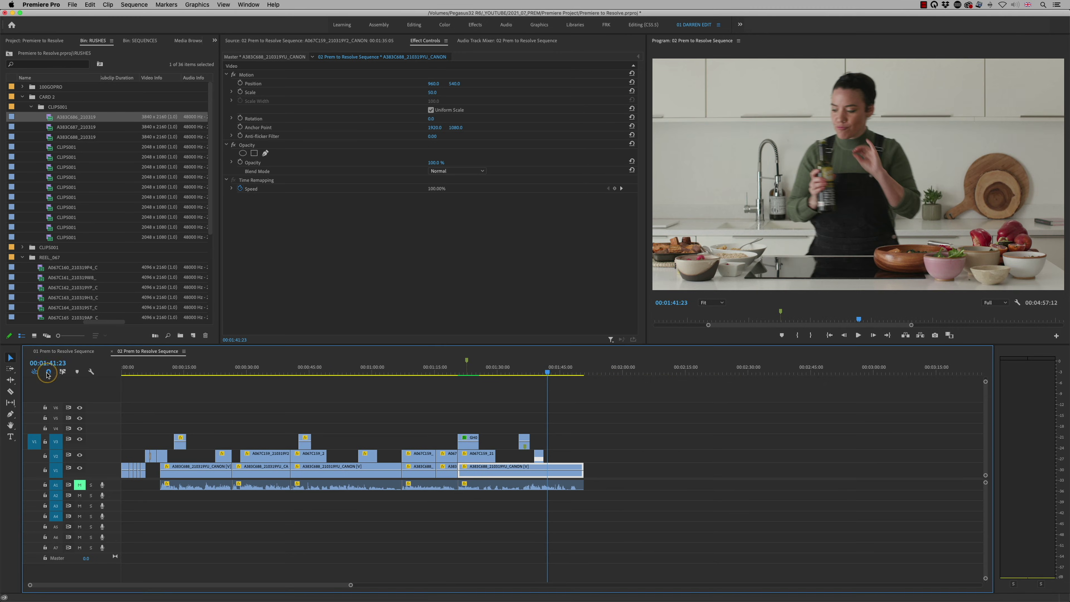
pyautogui.moveTo(139, 366); pyautogui.dragTo(84, 366)
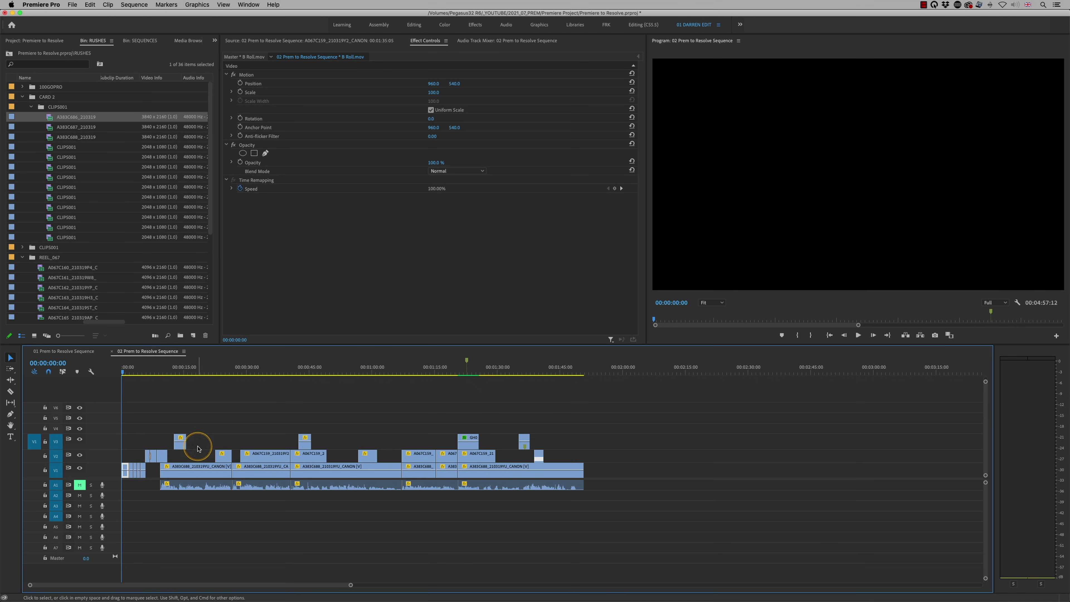
pyautogui.press('super+a')
pyautogui.click(600, 367)
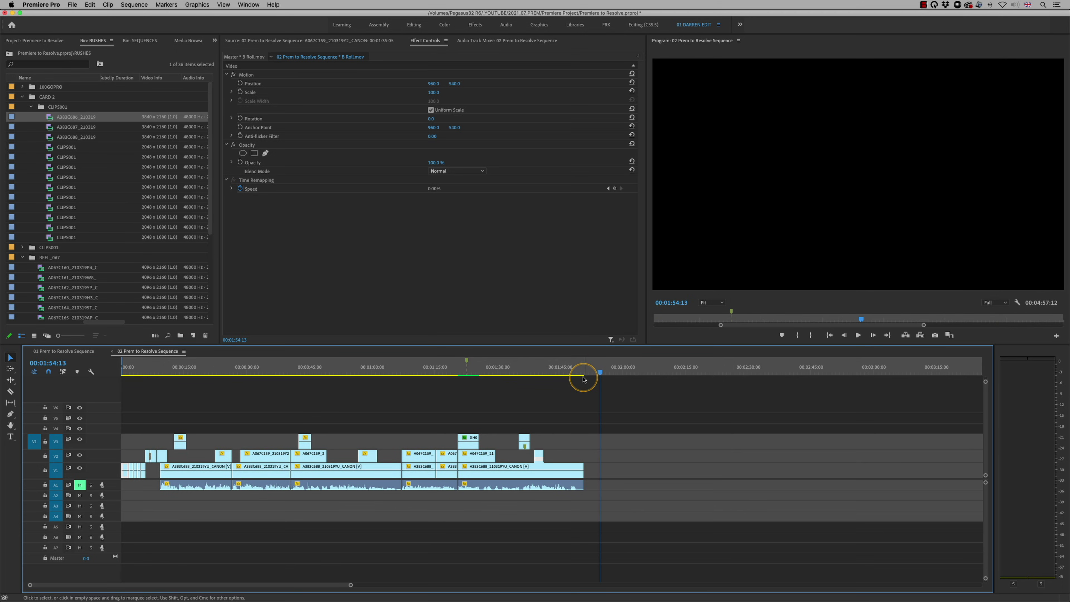
pyautogui.click(583, 379)
pyautogui.press('o')
pyautogui.click(364, 338)
# Step: Open the media export at 00:01:18:03 and name the output 02a Prem to Resolve Sequence REF BITC in the Reference File folder
pyautogui.moveTo(430, 372); pyautogui.dragTo(448, 371)
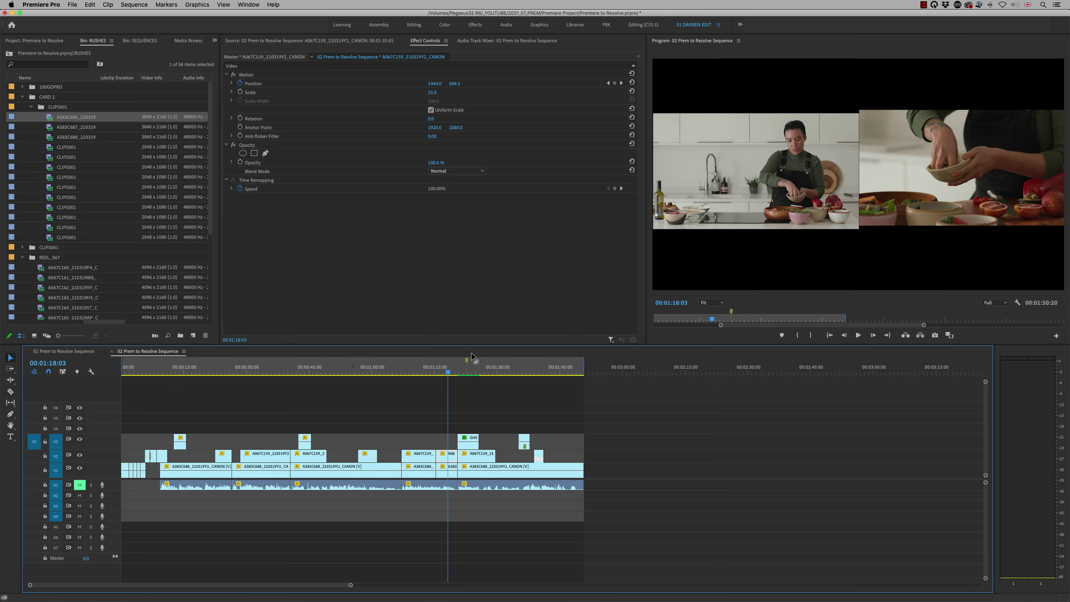
pyautogui.click(437, 497)
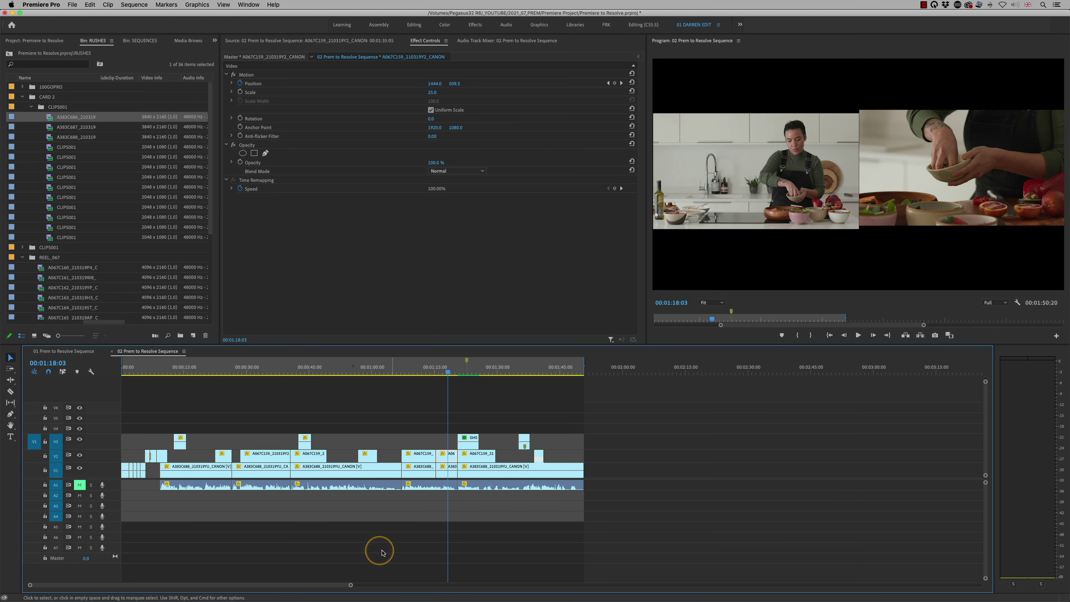
pyautogui.press('super+m')
pyautogui.click(673, 180)
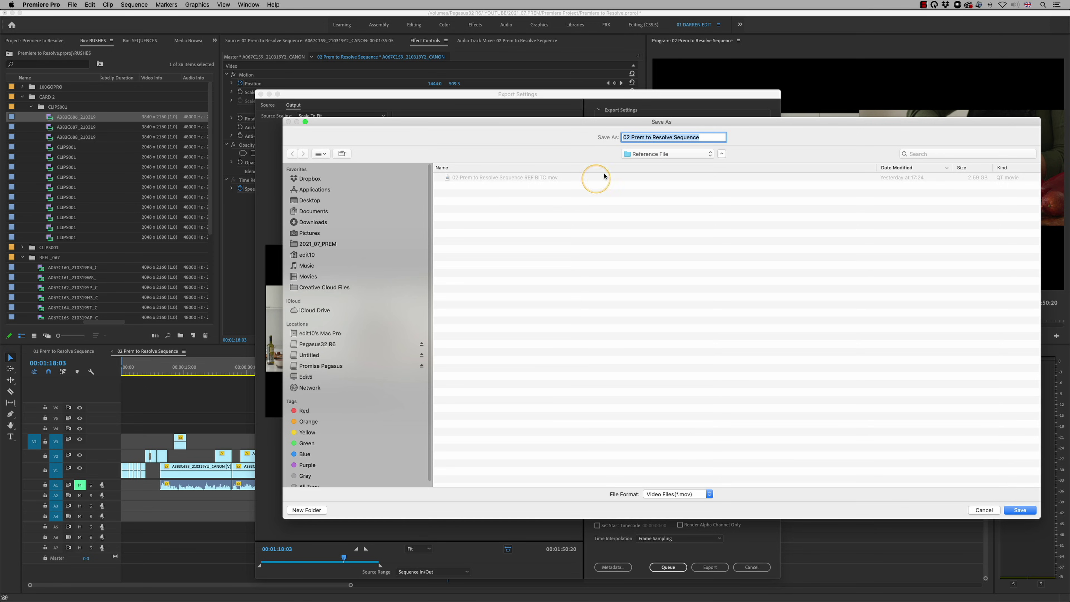
pyautogui.click(604, 177)
pyautogui.click(1013, 510)
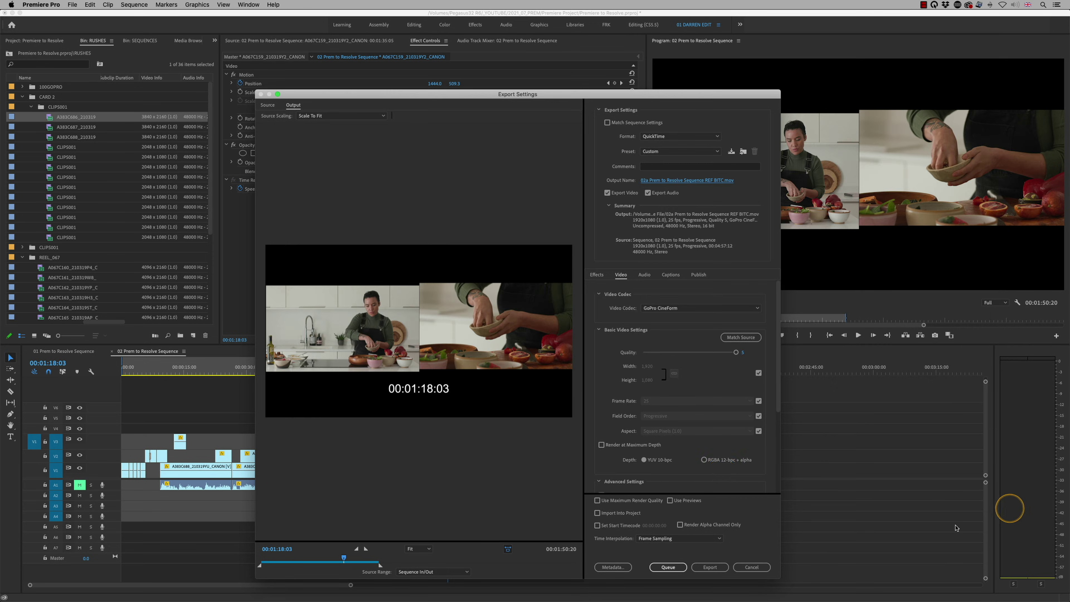
# Step: Check the Timecode Overlay settings in the export effects and export the 02a Prem to Resolve Sequence REF BITC movie
pyautogui.click(603, 278)
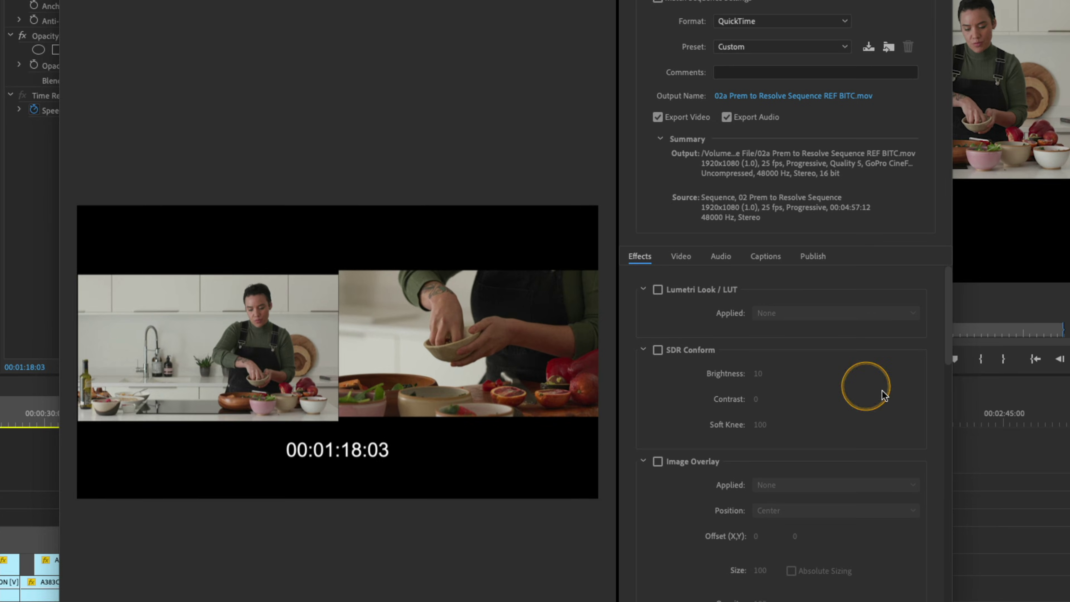
pyautogui.scroll(-1, 779, 334)
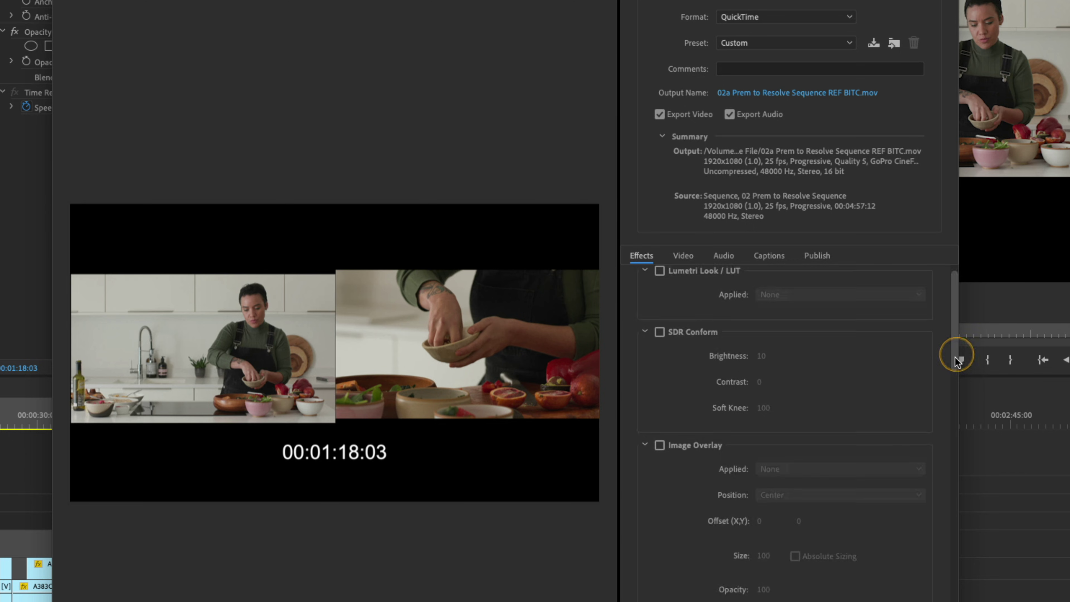
pyautogui.moveTo(958, 361); pyautogui.dragTo(946, 497)
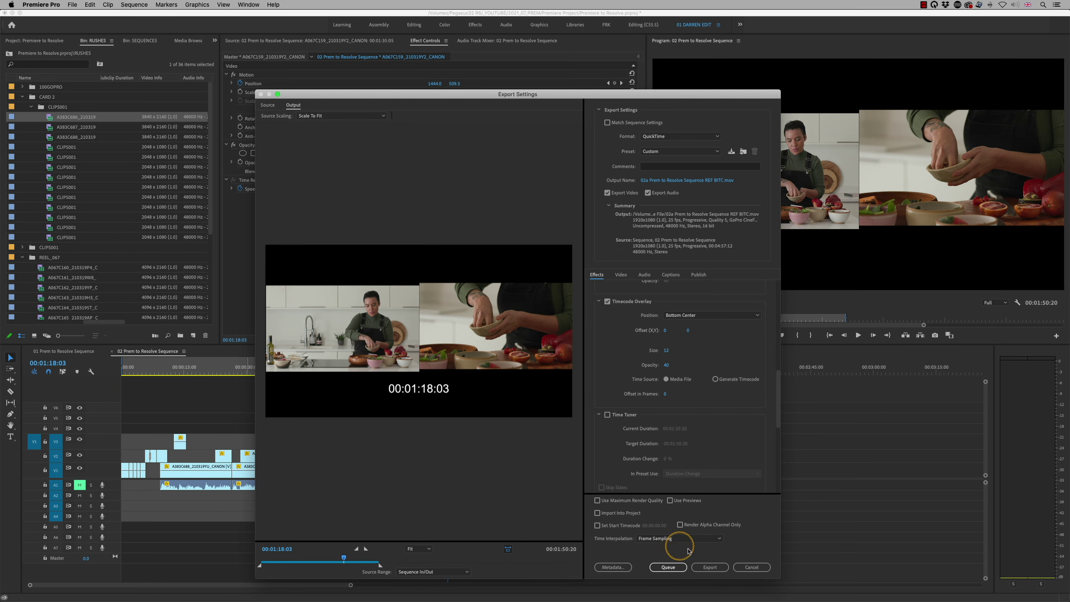
pyautogui.click(707, 568)
# Step: Switch to DaVinci Resolve, create an XMLs bin under Master and move the 01 Prem to Resolve Sequence timeline into it
pyautogui.moveTo(583, 600)
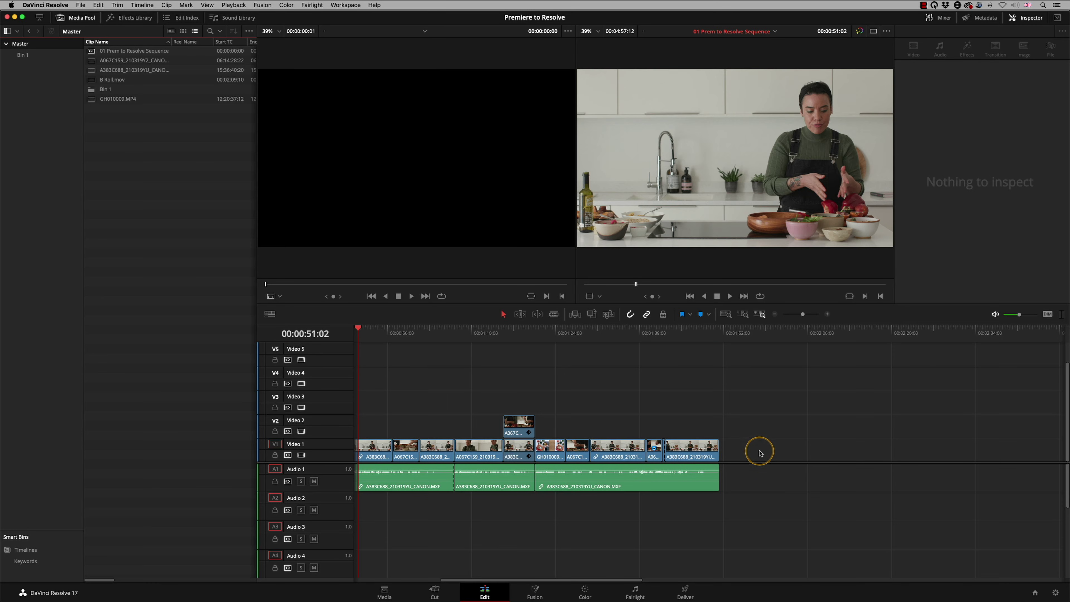
pyautogui.press('super+shift+n')
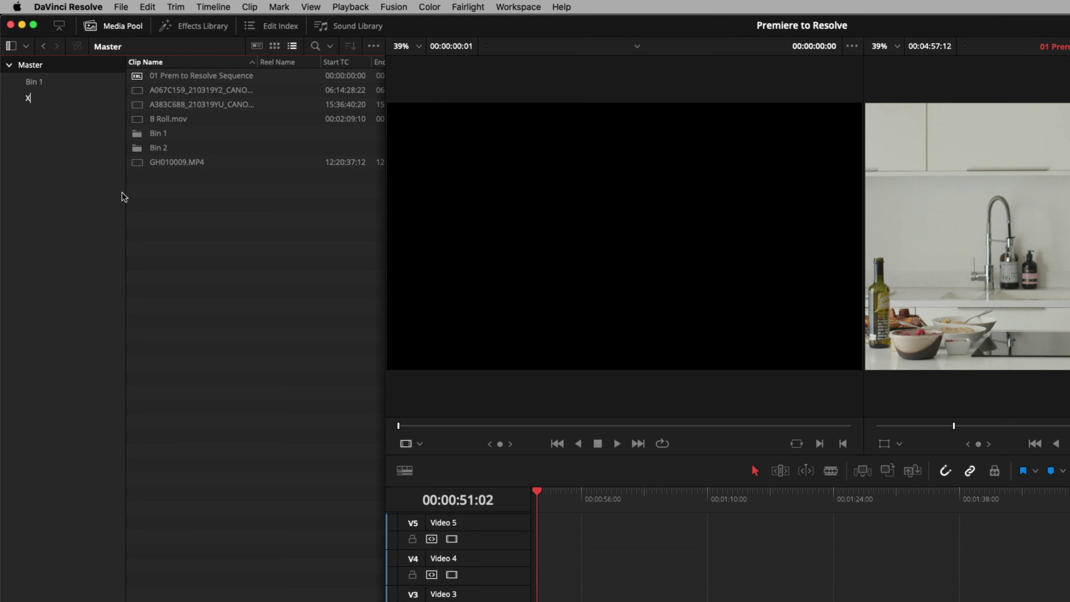
pyautogui.press('Return')
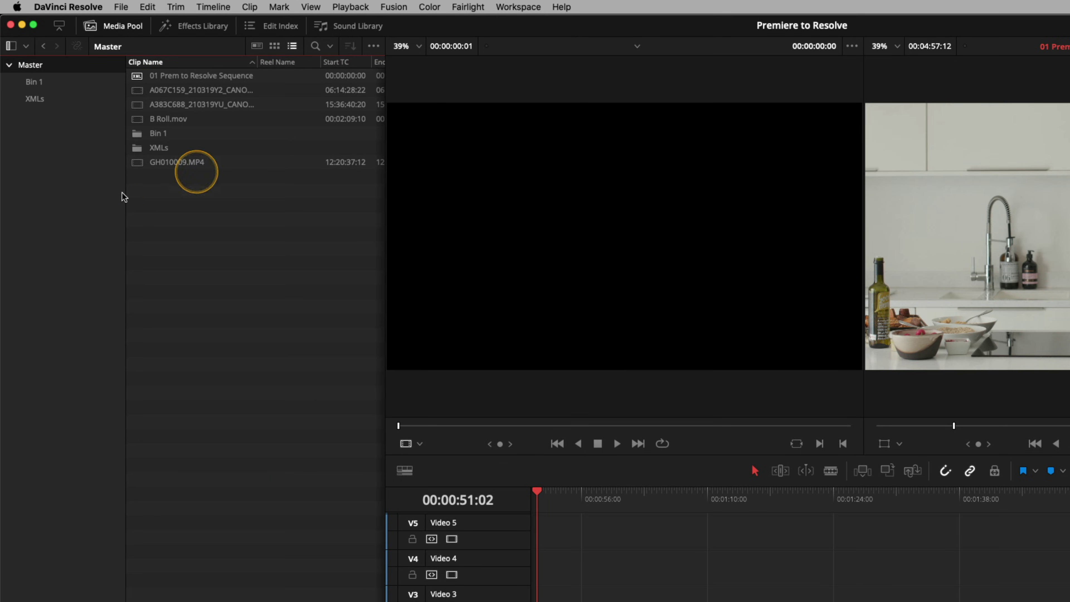
pyautogui.moveTo(140, 78); pyautogui.dragTo(30, 100)
pyautogui.click(35, 99)
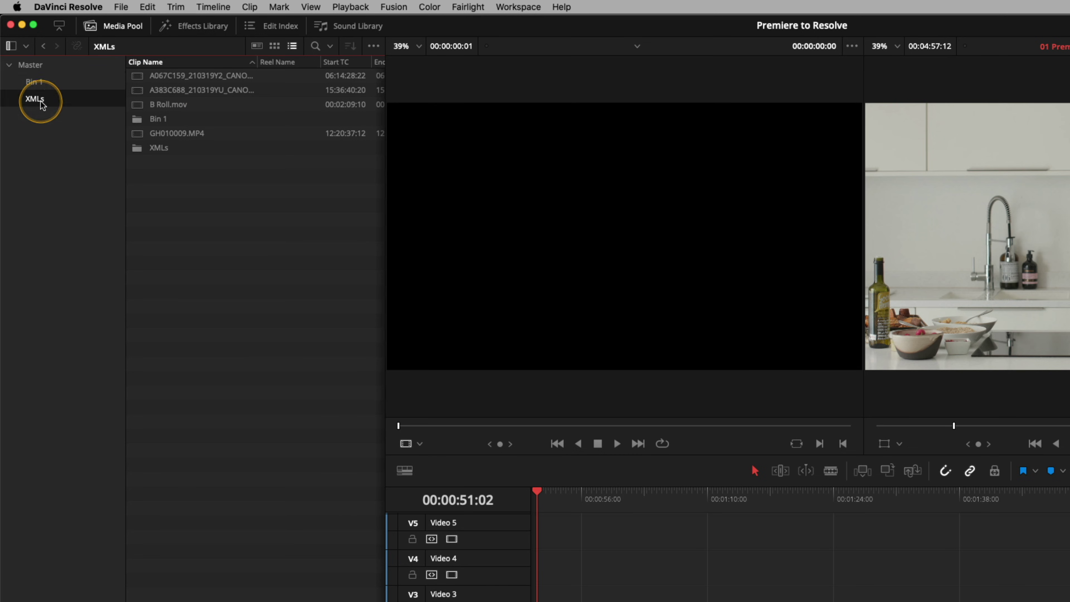
# Step: Import 02 Prem to Resolve Sequence for grade.xml into the XMLs bin as a 1920 x 1080 timeline, with source clips and sizing information
pyautogui.rightClick(173, 145)
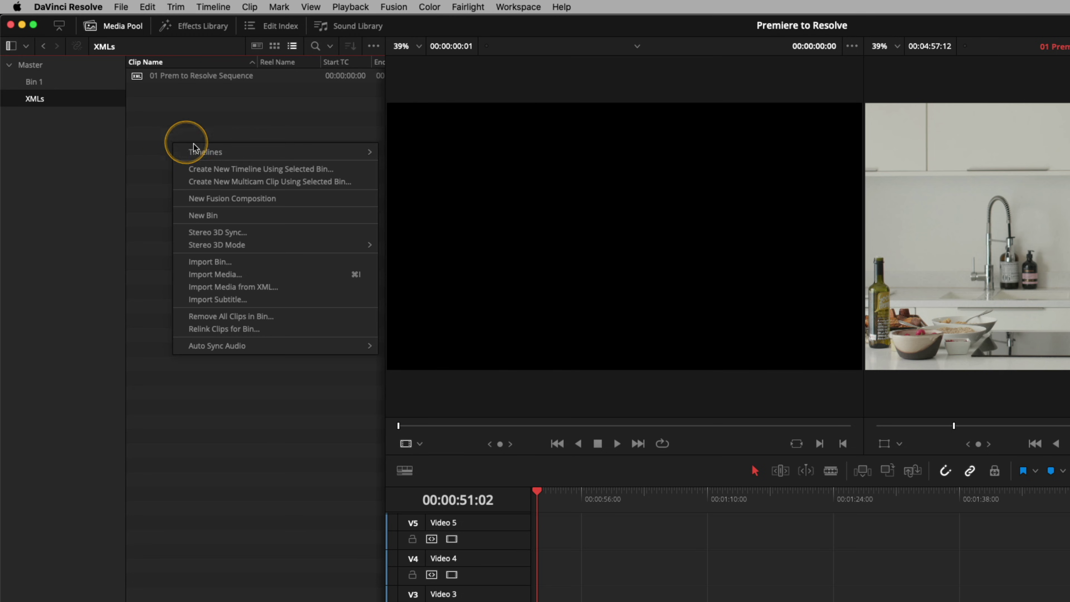
pyautogui.moveTo(205, 151)
pyautogui.moveTo(480, 177)
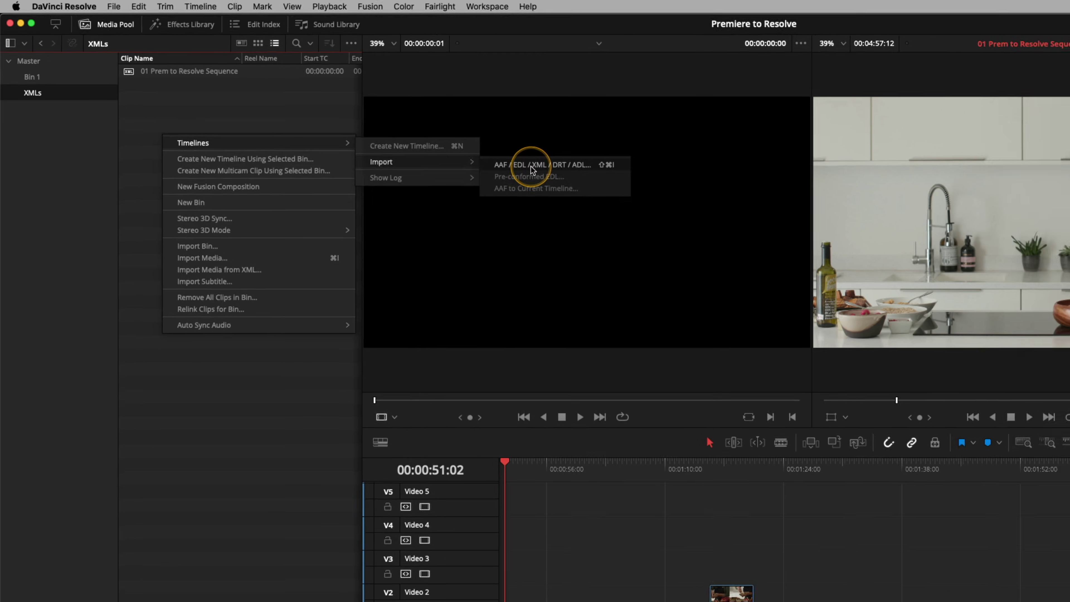
pyautogui.click(565, 177)
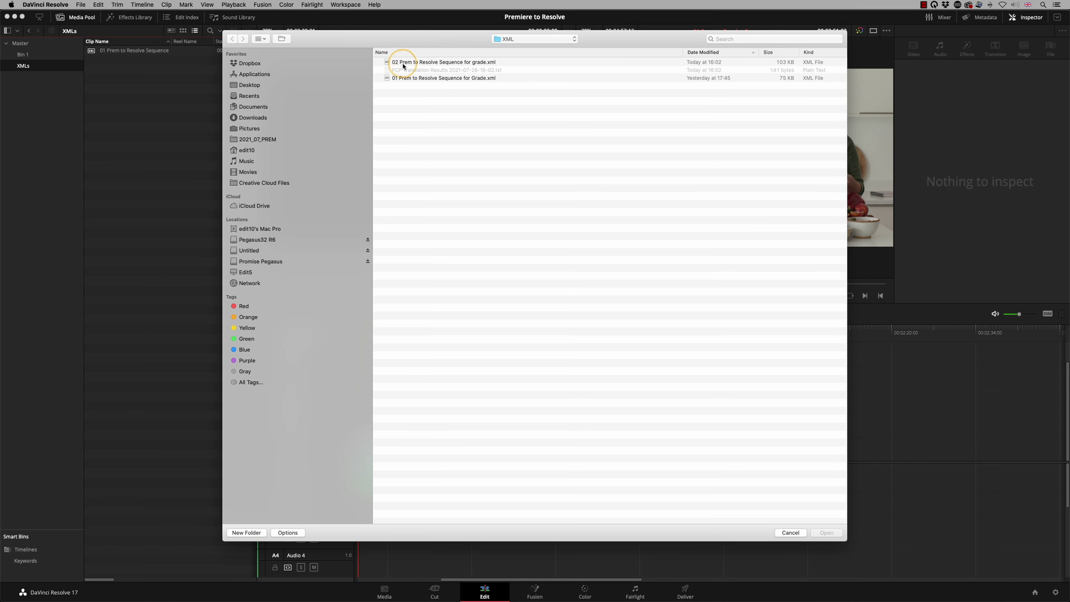
pyautogui.click(404, 63)
pyautogui.click(827, 533)
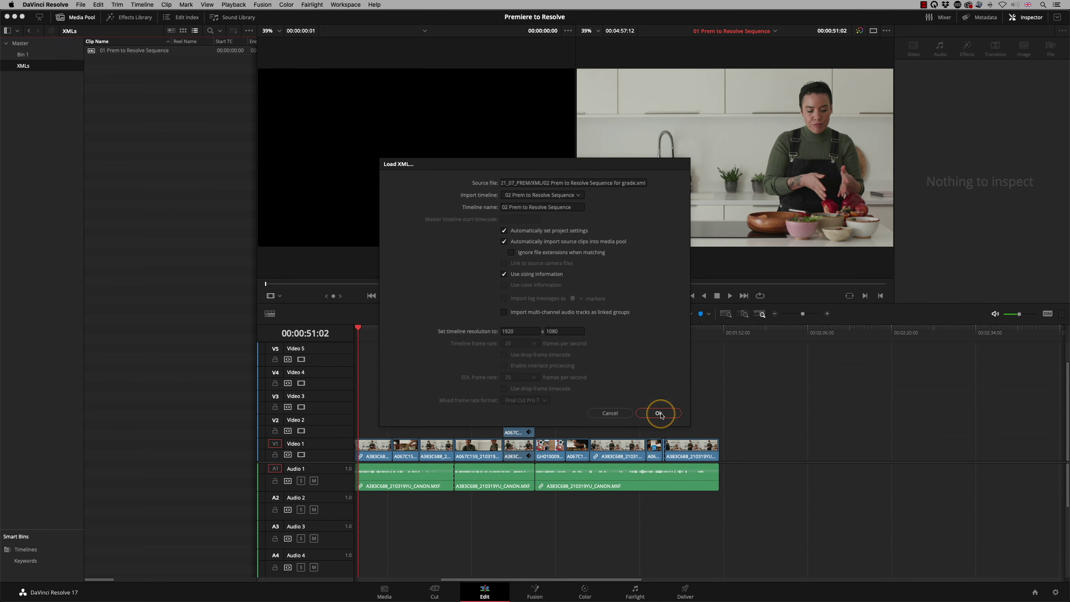
pyautogui.click(659, 414)
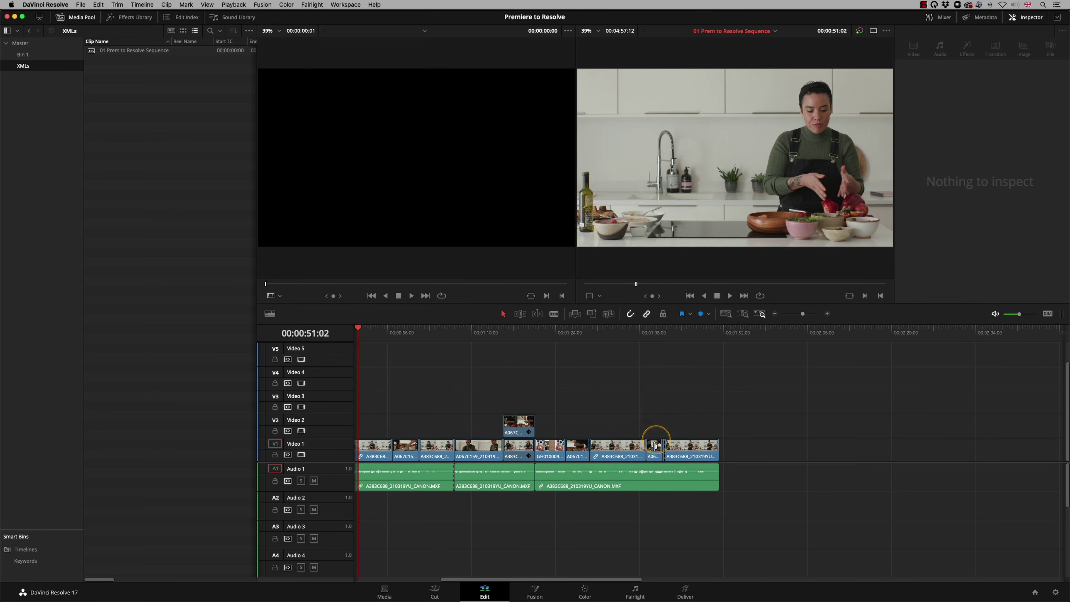
pyautogui.click(540, 534)
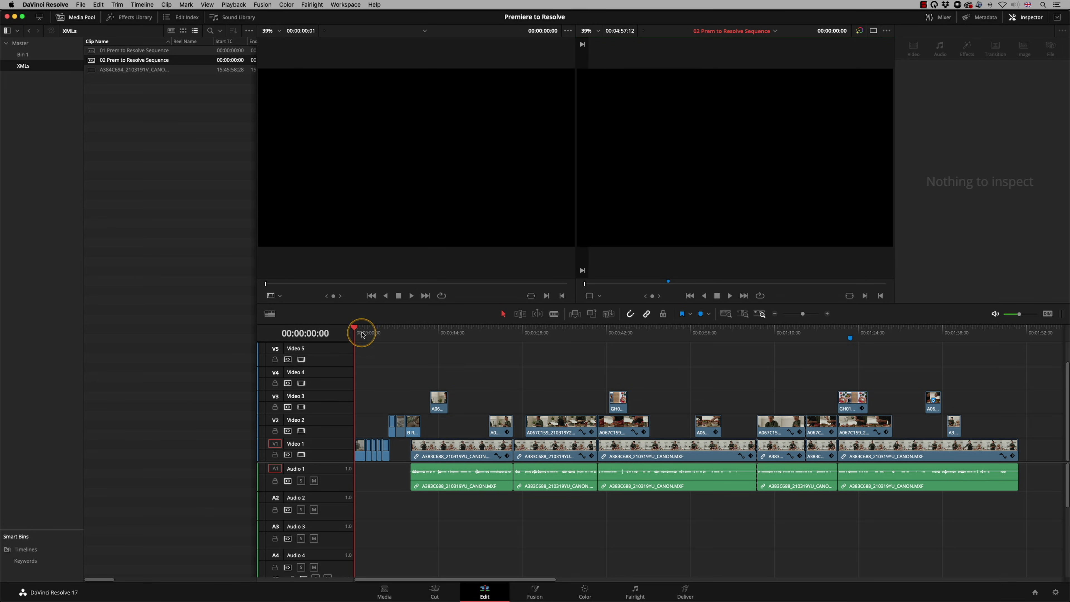
# Step: Play the split-screen section of the 02 timeline around 00:01:16 to 00:01:18 to check clip scaling
pyautogui.moveTo(363, 334); pyautogui.dragTo(807, 345)
pyautogui.press('space')
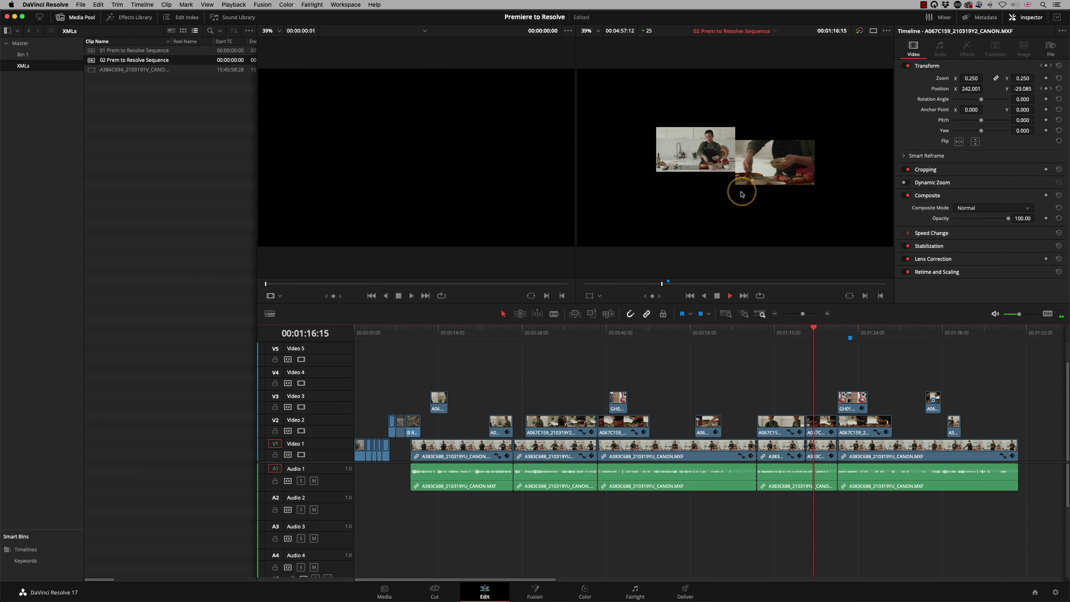
pyautogui.press('space')
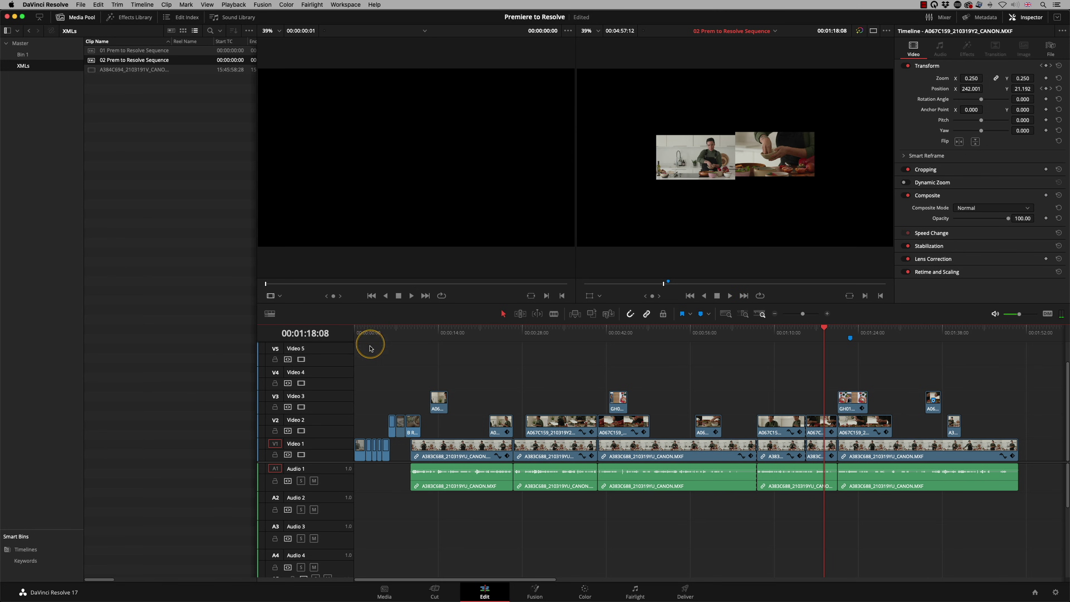
# Step: Set the project's input scaling for mismatched resolution files to Center crop with no resizing and save the settings
pyautogui.click(1054, 593)
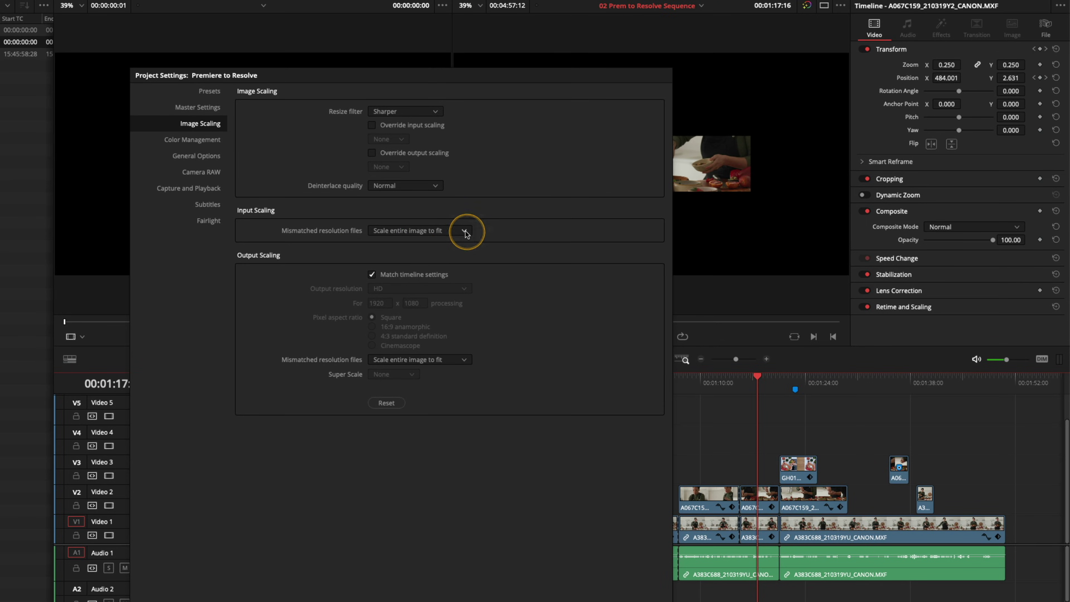
pyautogui.click(465, 233)
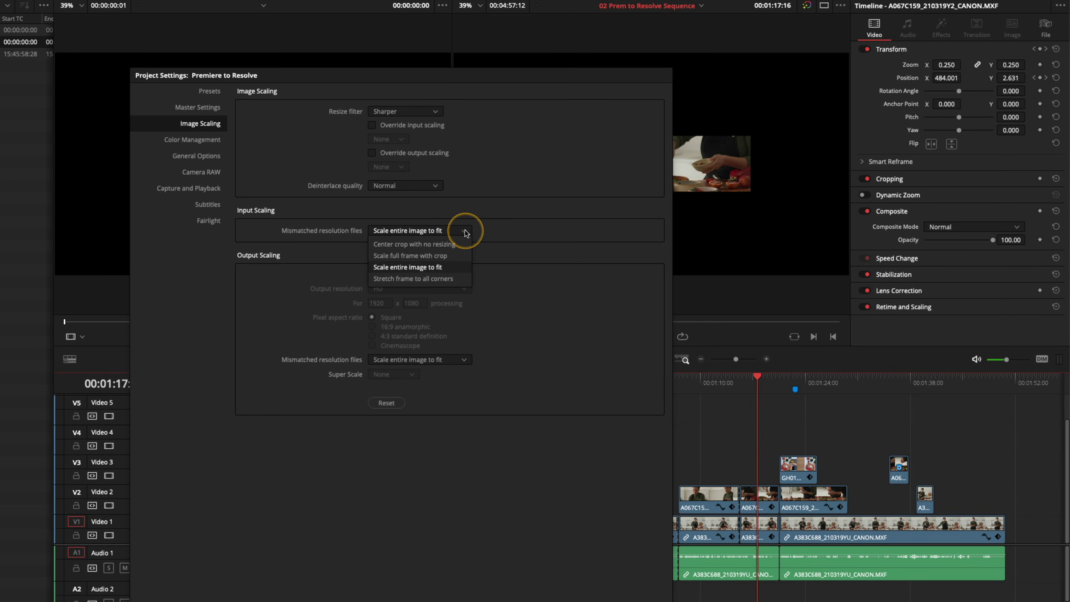
pyautogui.click(424, 248)
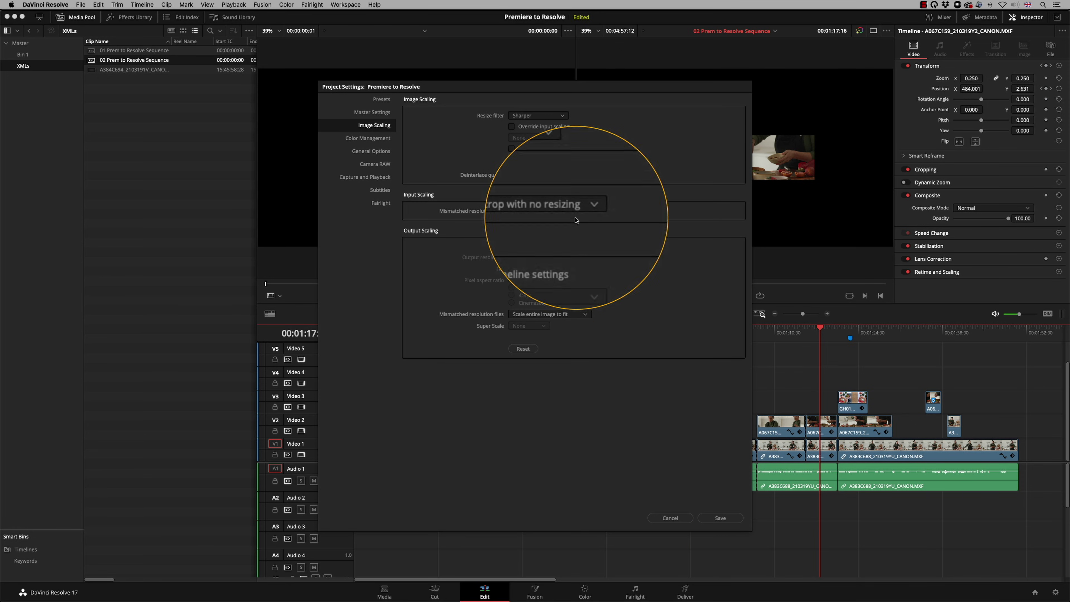
pyautogui.click(716, 519)
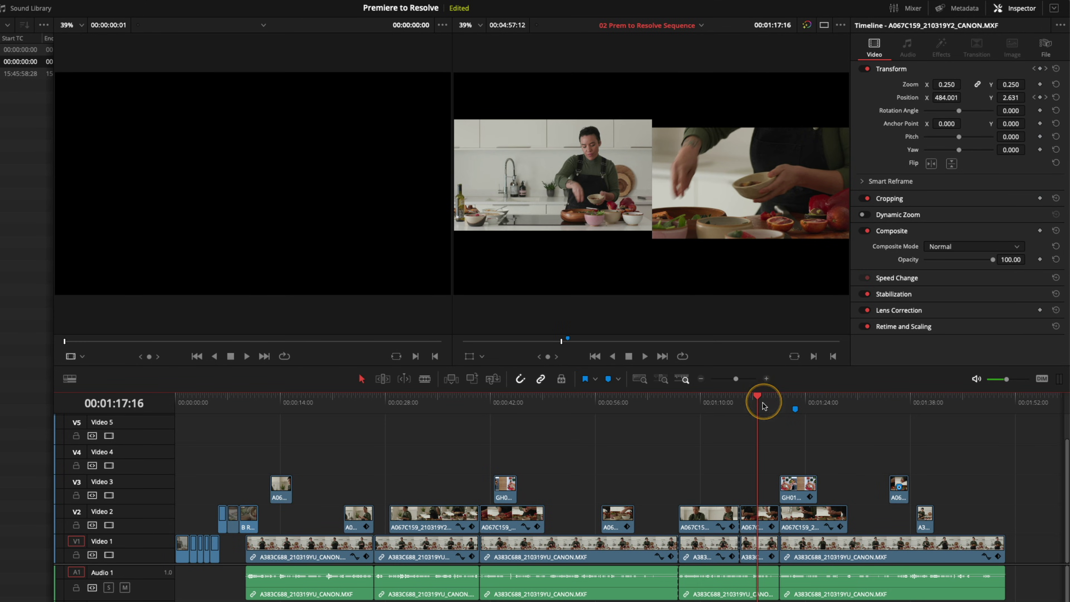
# Step: Check the framing of the GoPro clip at 00:00:43:21 and play the retimed clip around 00:01:39 to 00:01:40
pyautogui.moveTo(761, 397); pyautogui.dragTo(504, 459)
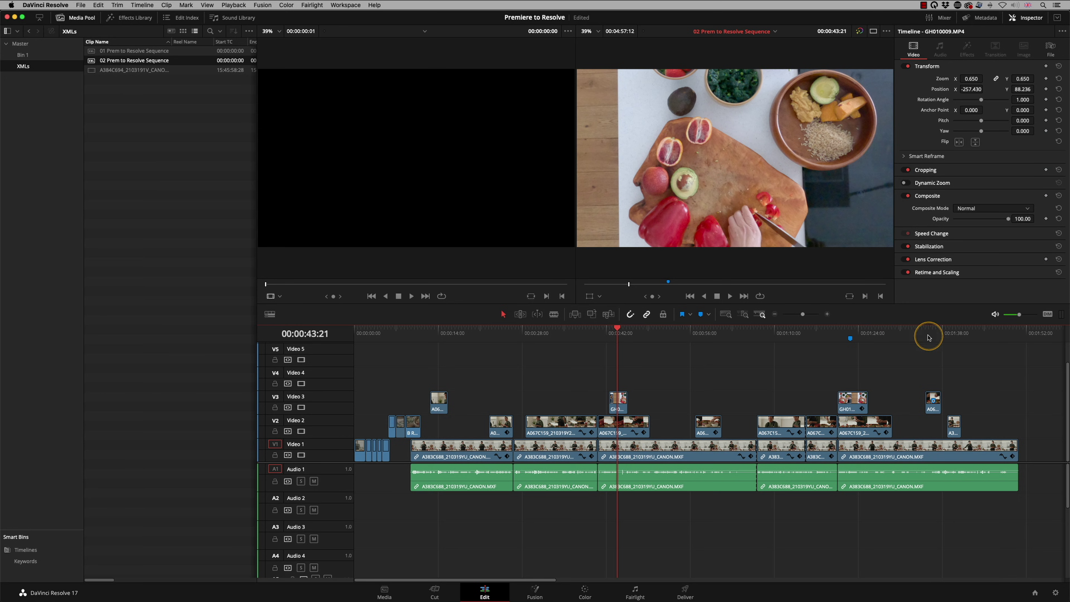
pyautogui.click(947, 334)
pyautogui.press('space')
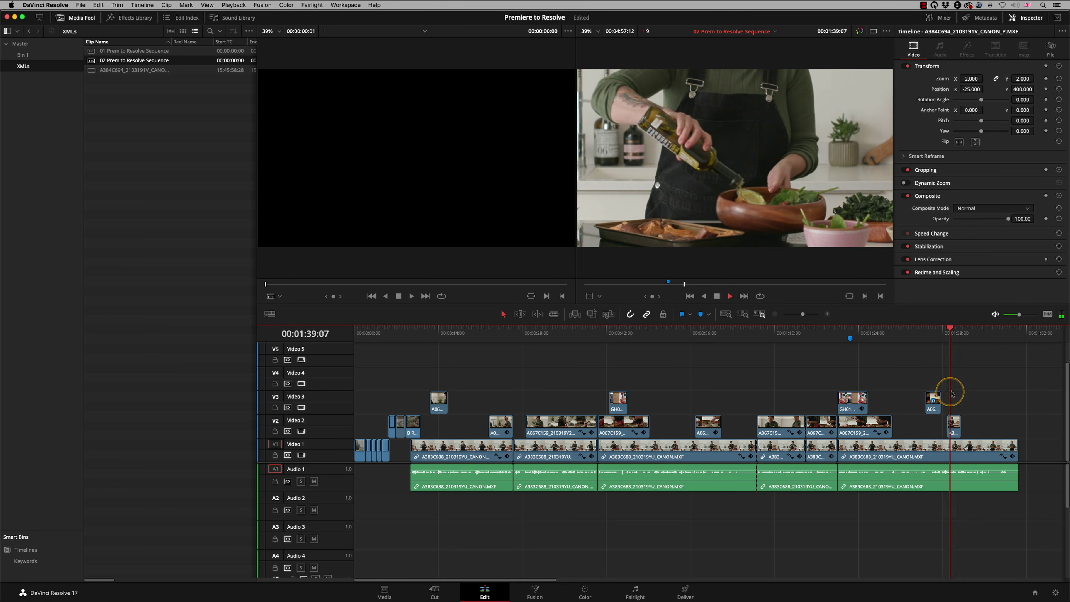
pyautogui.press('space')
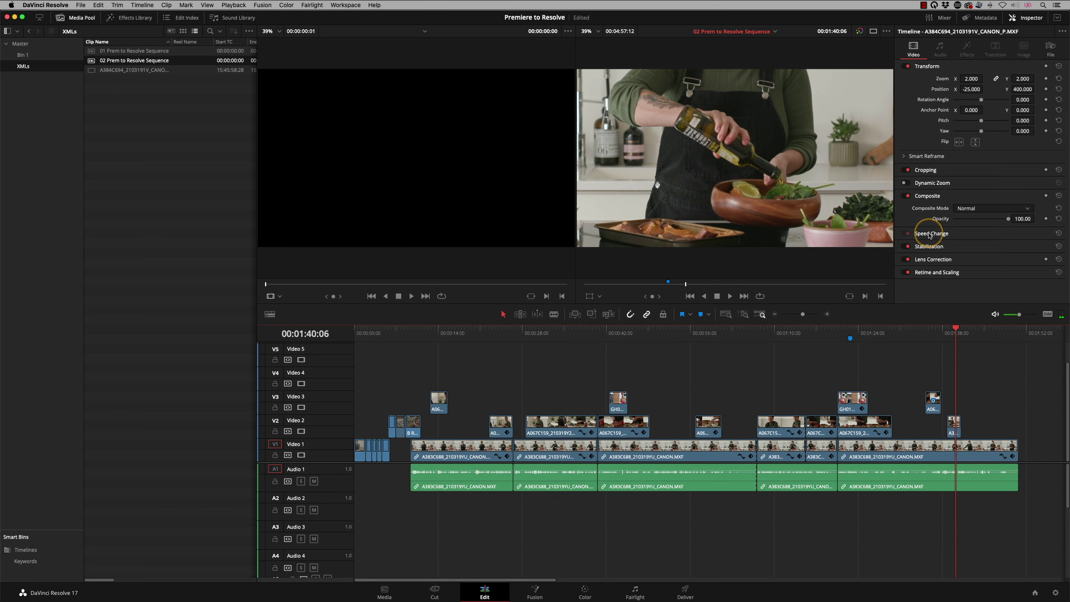
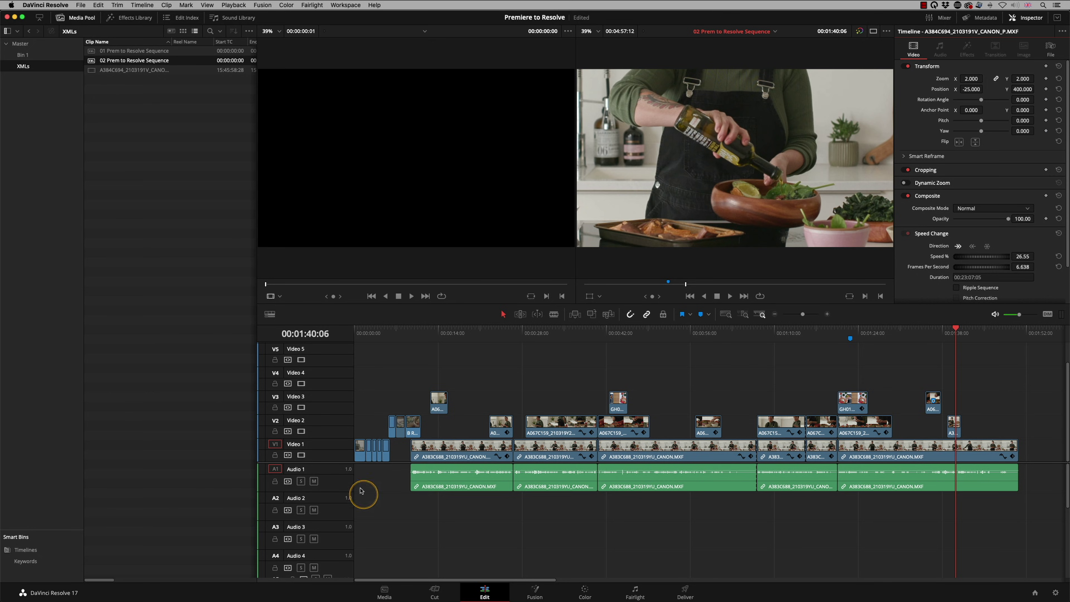
# Step: Create a bin named REF on the Media page and move it directly under the Master bin
pyautogui.click(388, 588)
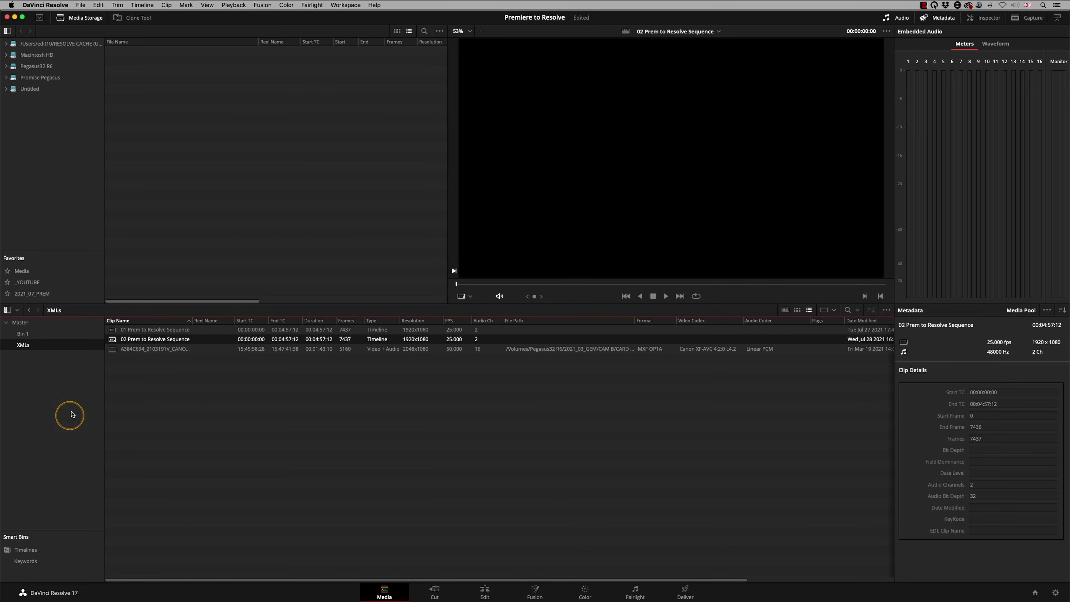
pyautogui.rightClick(64, 373)
pyautogui.click(96, 377)
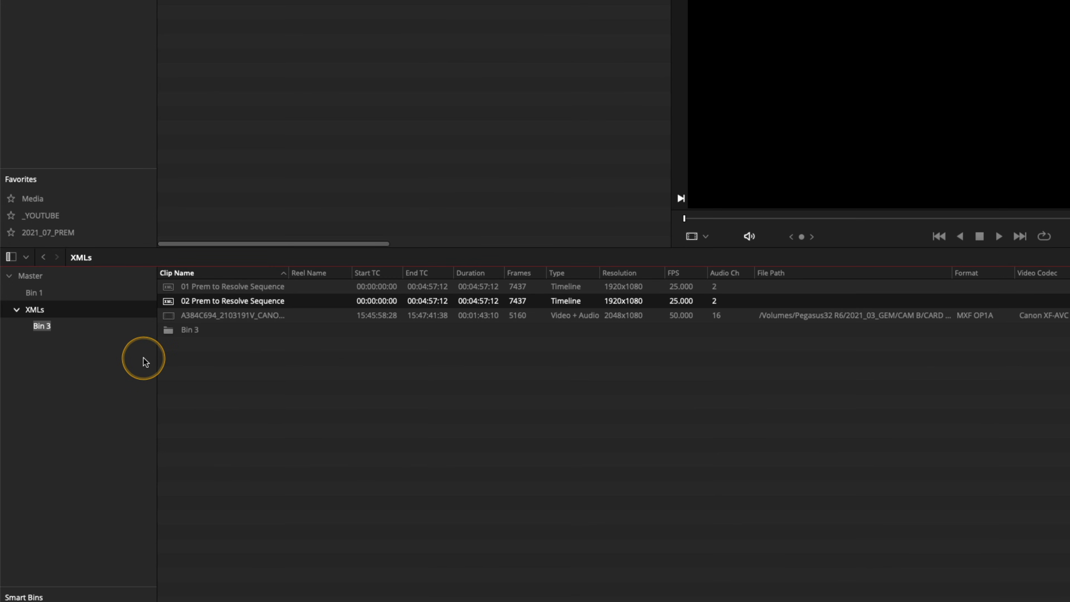
pyautogui.write('REF')
pyautogui.press('Return')
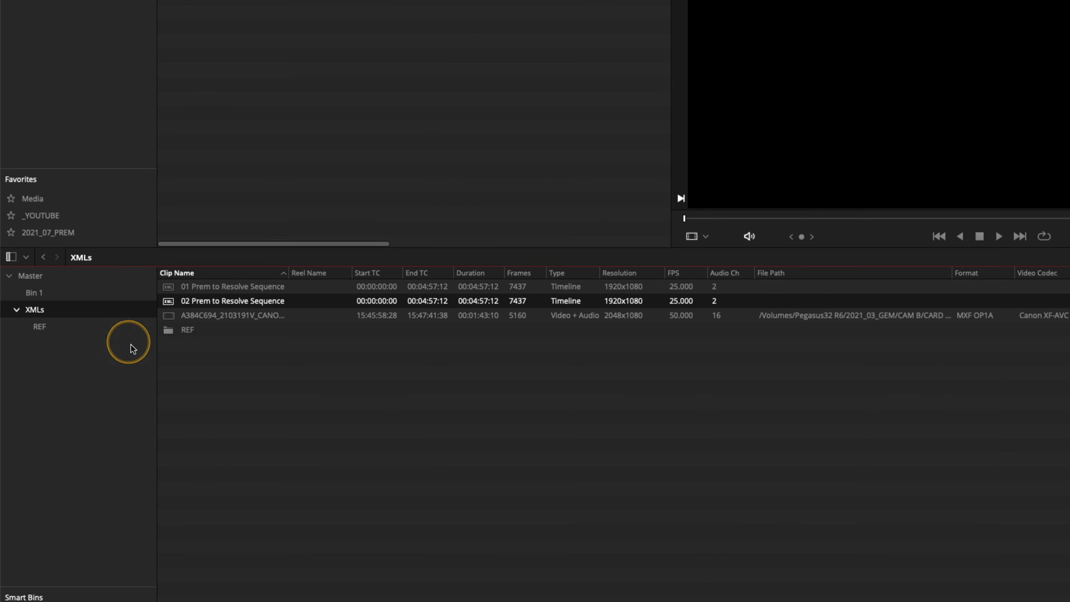
pyautogui.moveTo(41, 330); pyautogui.dragTo(31, 277)
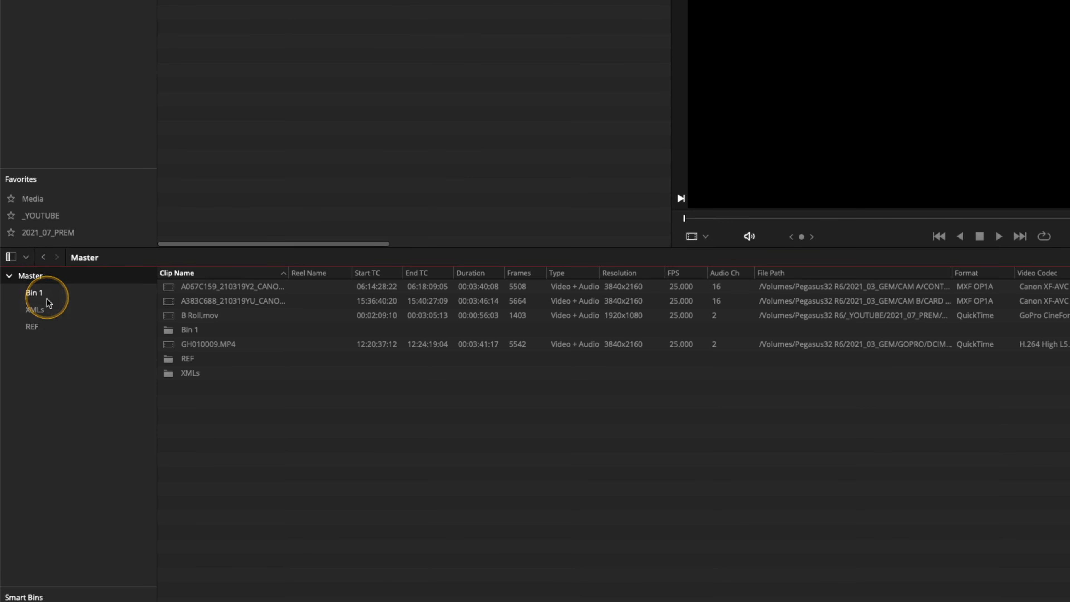
# Step: Add 02a Prem to Resolve Sequence REF BITC.mov from the 2021_07_PREM Reference File folder to the REF bin
pyautogui.click(33, 327)
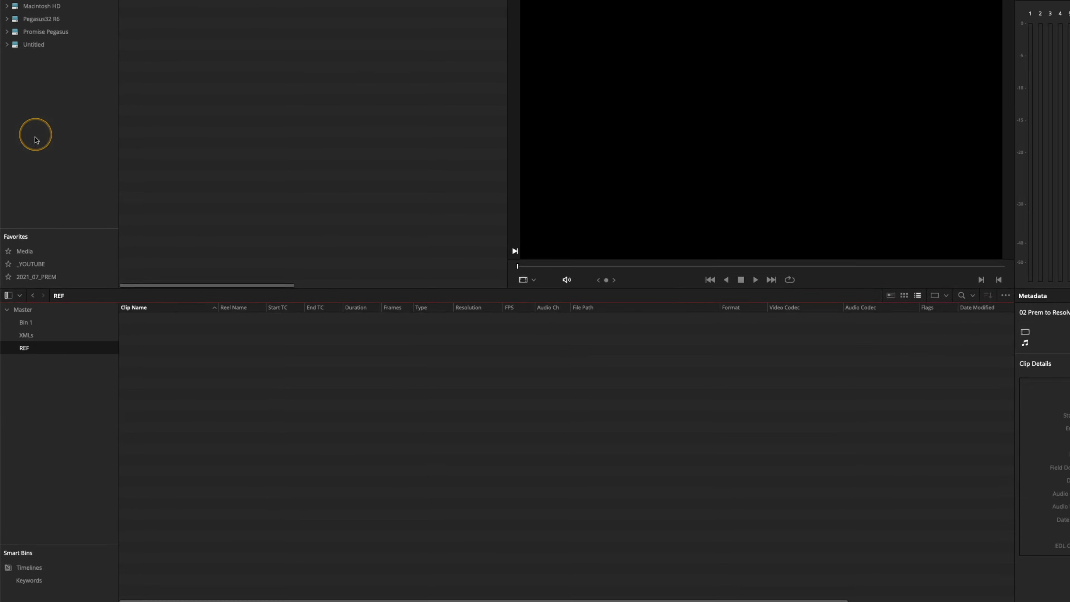
pyautogui.click(46, 298)
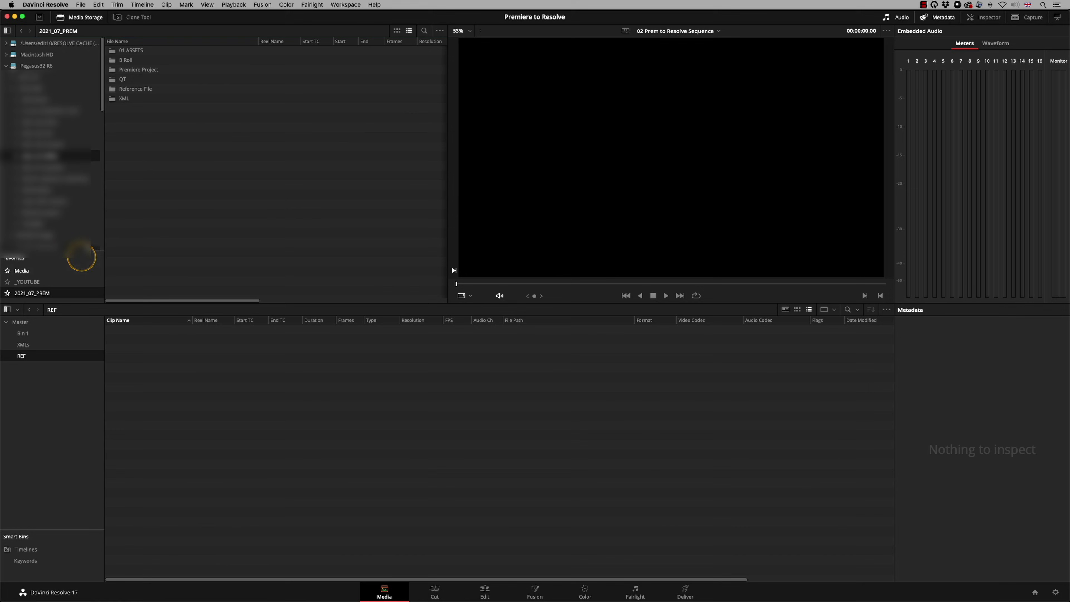
pyautogui.doubleClick(115, 89)
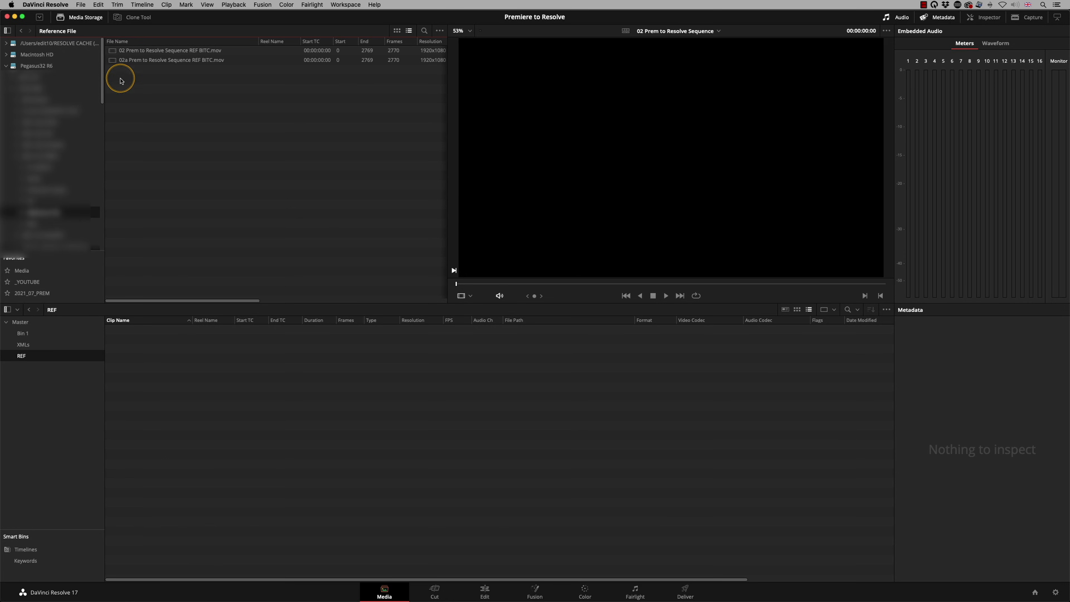
pyautogui.click(127, 61)
pyautogui.moveTo(112, 63); pyautogui.dragTo(148, 375)
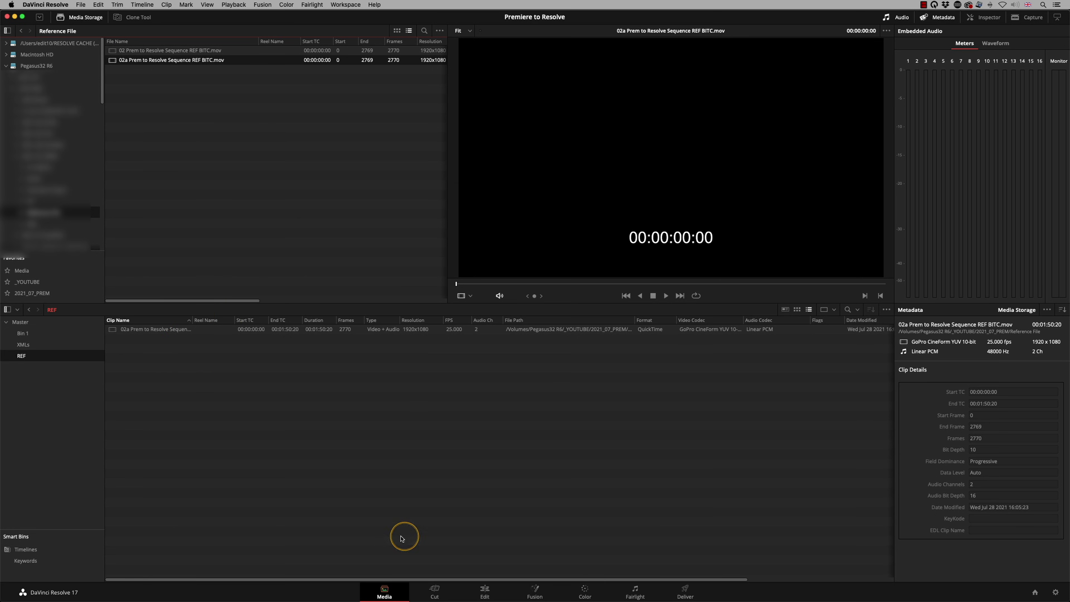
# Step: On the Edit page, switch the source viewer to Offline mode and load the 02a reference clip into it
pyautogui.click(485, 592)
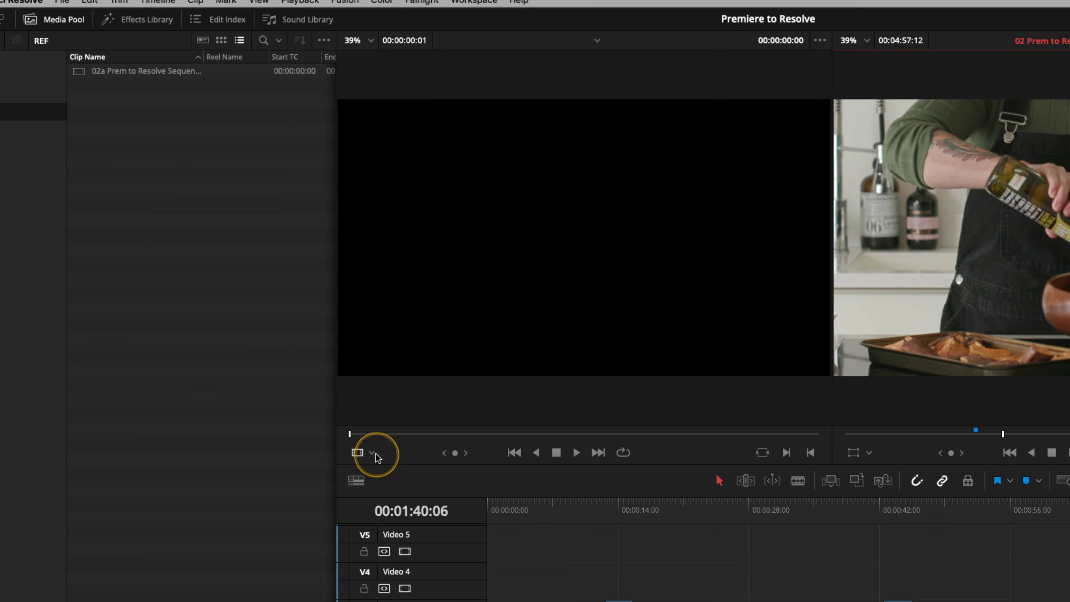
pyautogui.click(372, 453)
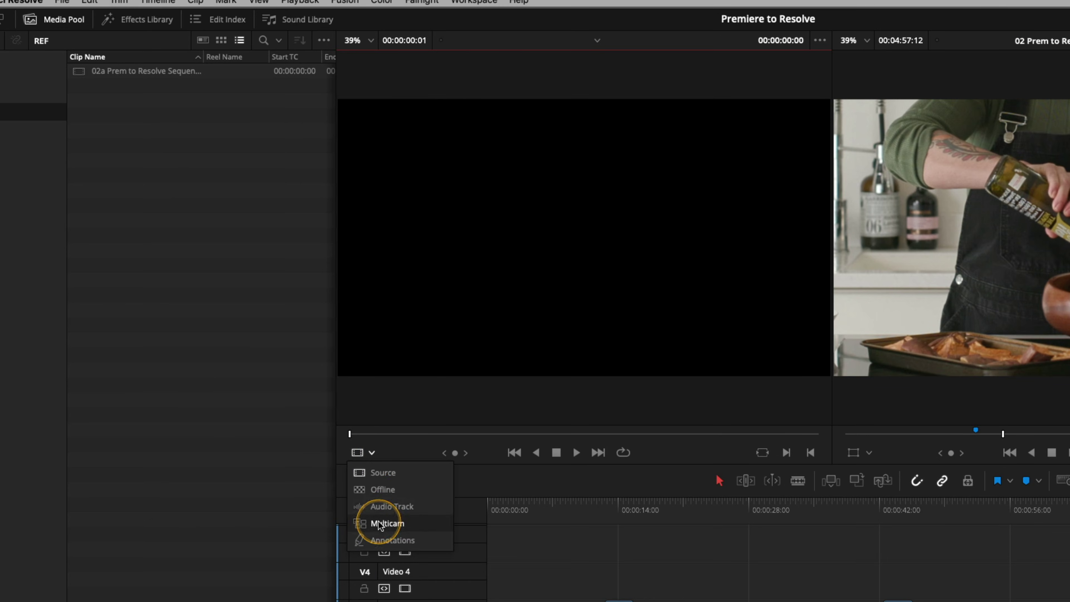
pyautogui.click(386, 487)
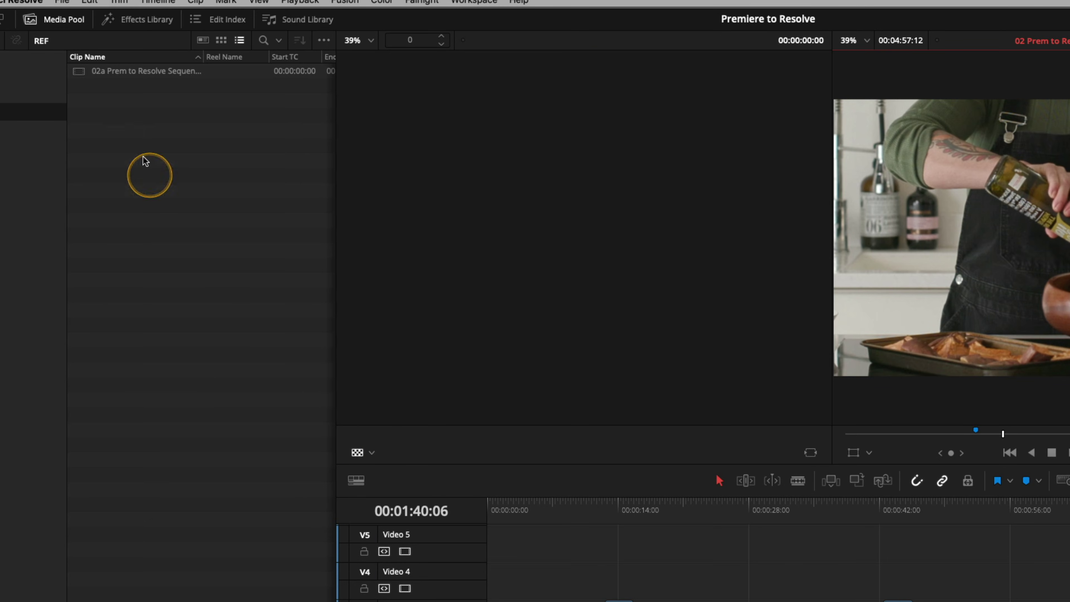
pyautogui.moveTo(80, 71); pyautogui.dragTo(628, 196)
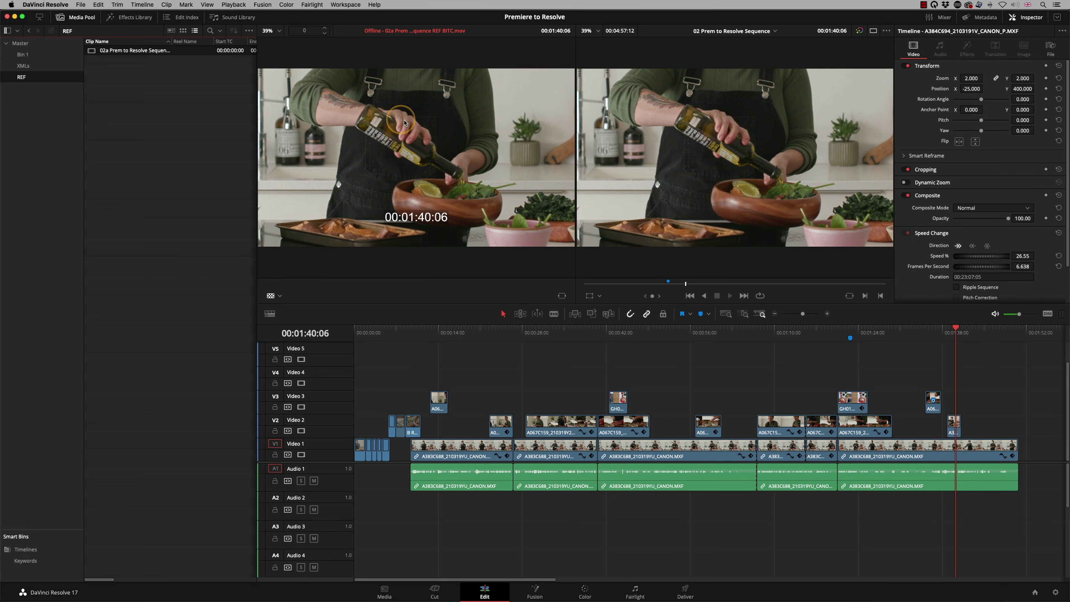
# Step: Compare the timeline with the offline reference by playing the split-screen section from about 00:01:15 to 00:01:18 and checking the GoPro shot at 00:01:21:20
pyautogui.moveTo(957, 330); pyautogui.dragTo(273, 379)
pyautogui.press('space')
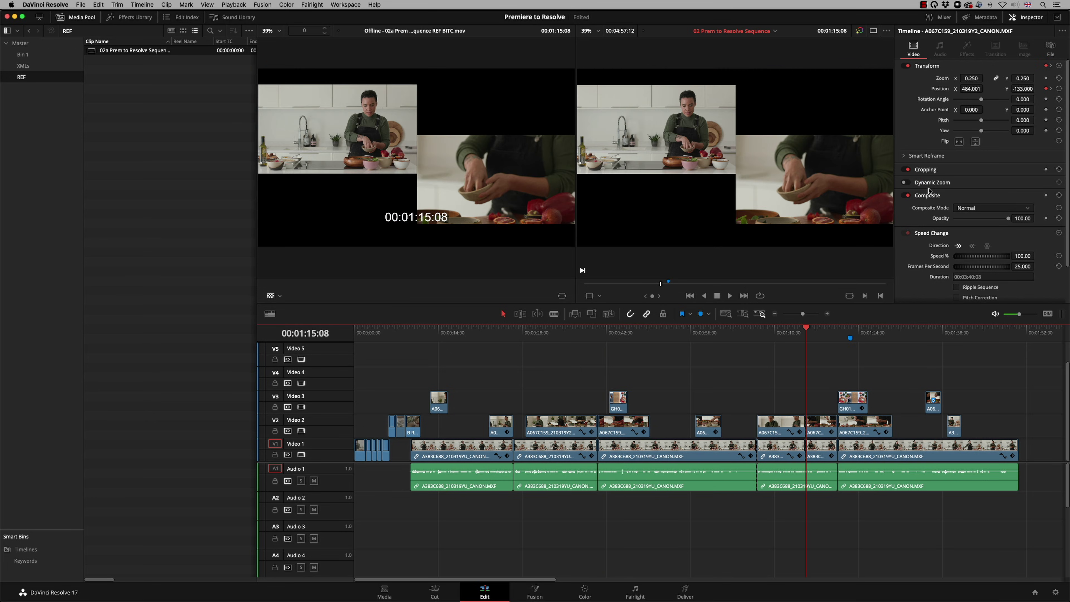
pyautogui.press('space')
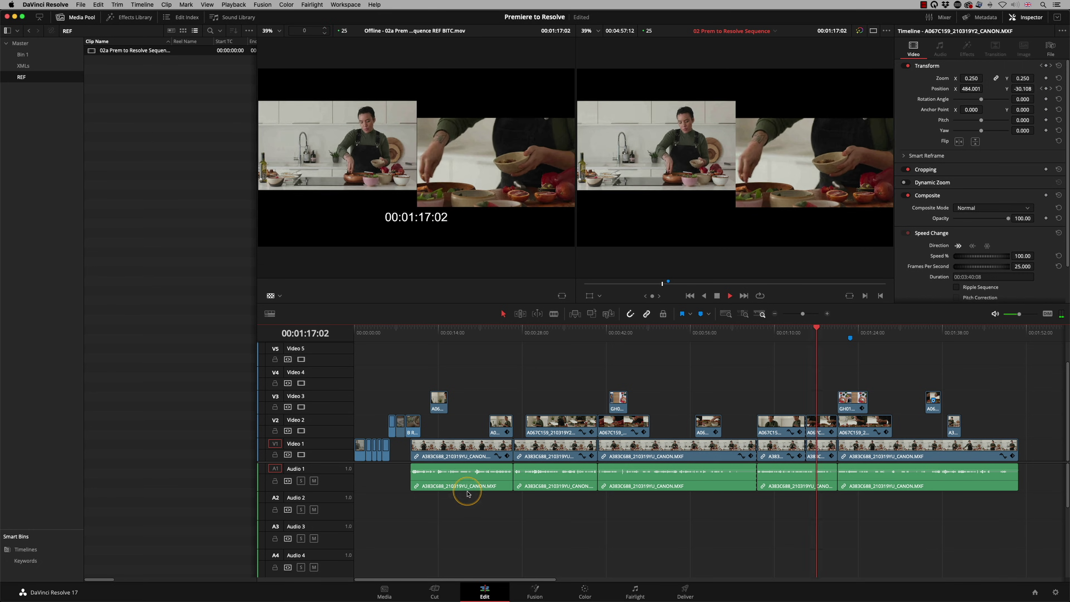
pyautogui.press('space')
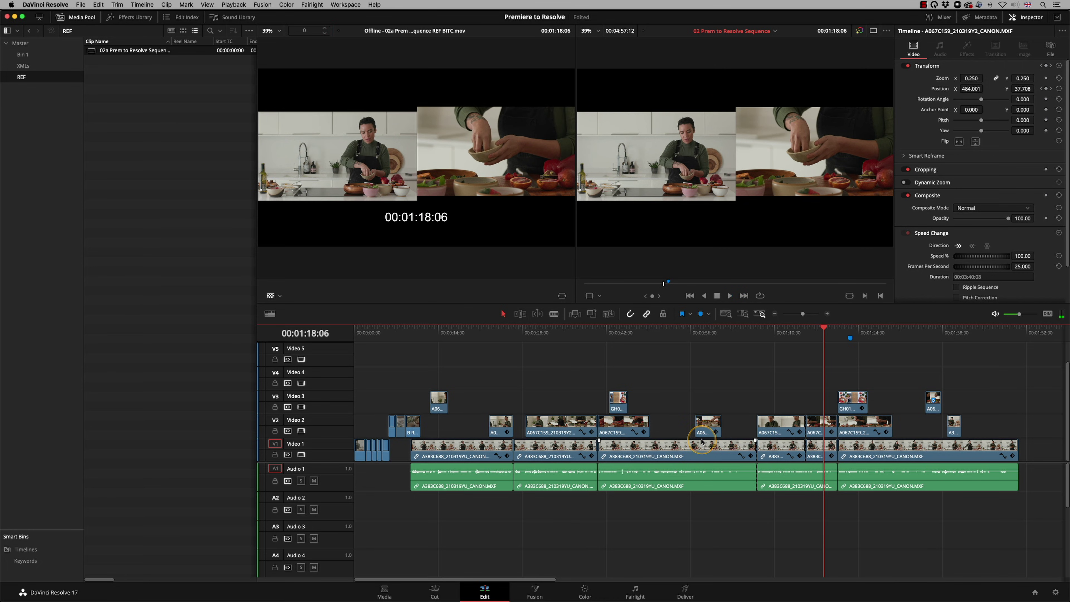
pyautogui.press('space')
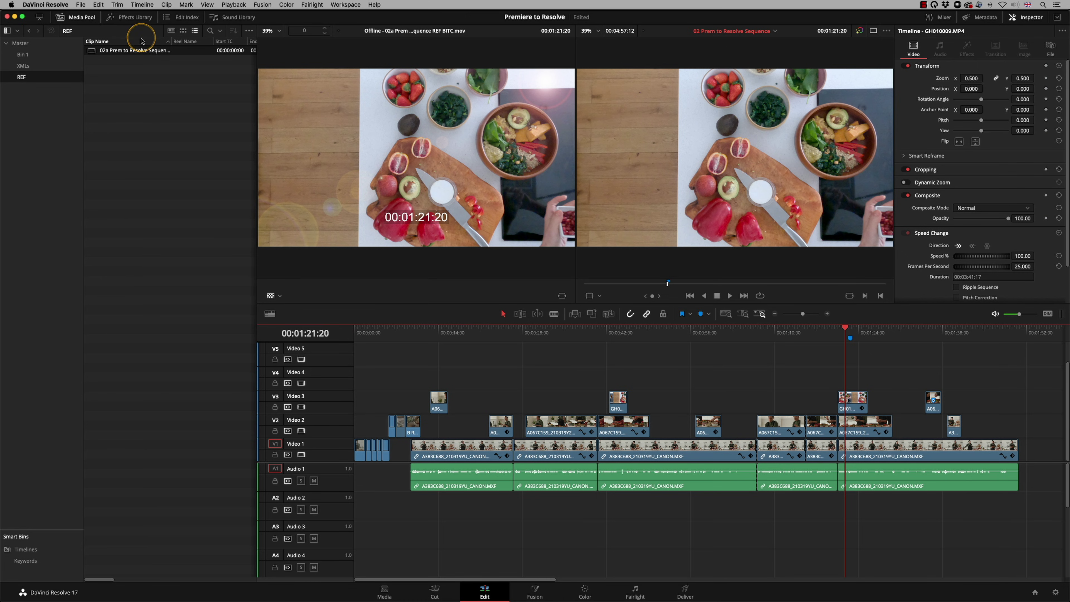
# Step: Apply the Resolve FX Light filter Lens Reflections to the GoPro clip on Video 3 at 00:01:21:20 and view the nearby marker notes
pyautogui.click(135, 17)
pyautogui.scroll(-15, 127, 421)
pyautogui.moveTo(104, 441); pyautogui.dragTo(851, 398)
pyautogui.moveTo(852, 340)
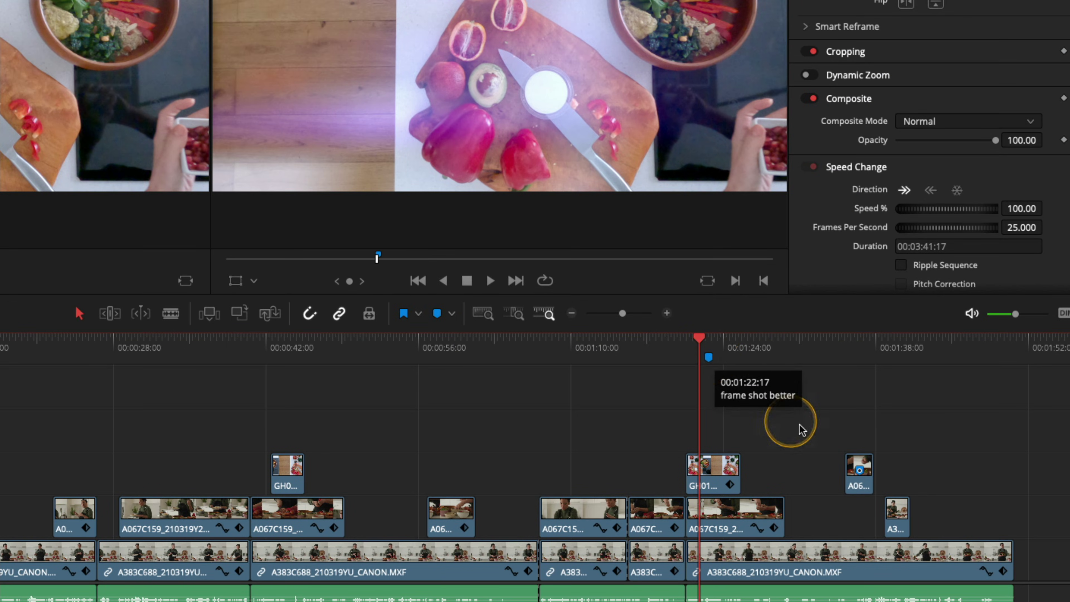
pyautogui.moveTo(859, 479)
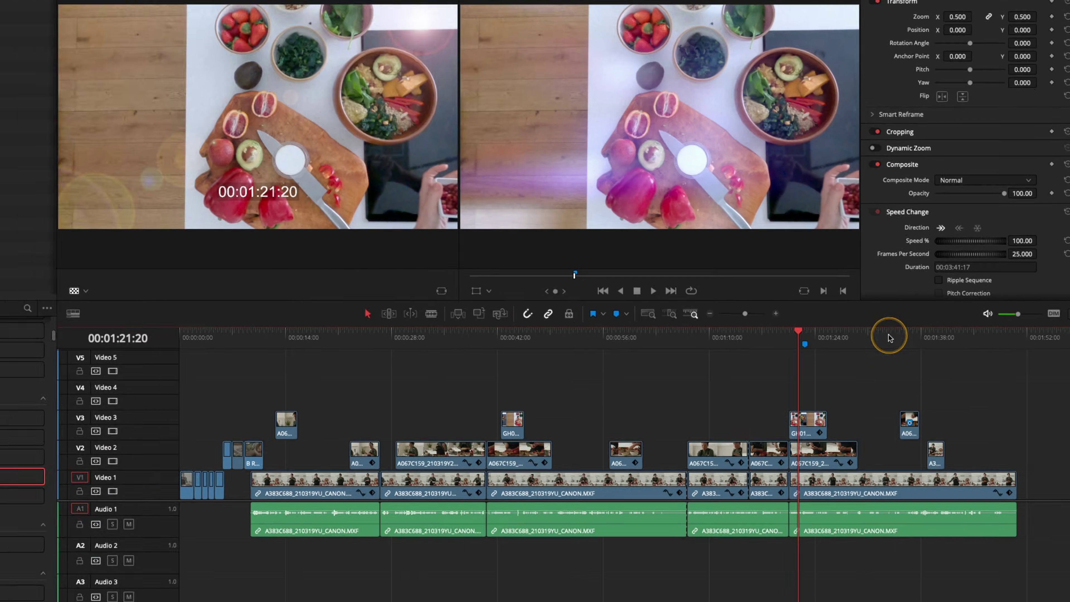
# Step: Play from about 00:01:35, then show the retime controls on the A384C694 clip on Video 2 and play it through to 00:01:40:23
pyautogui.click(899, 337)
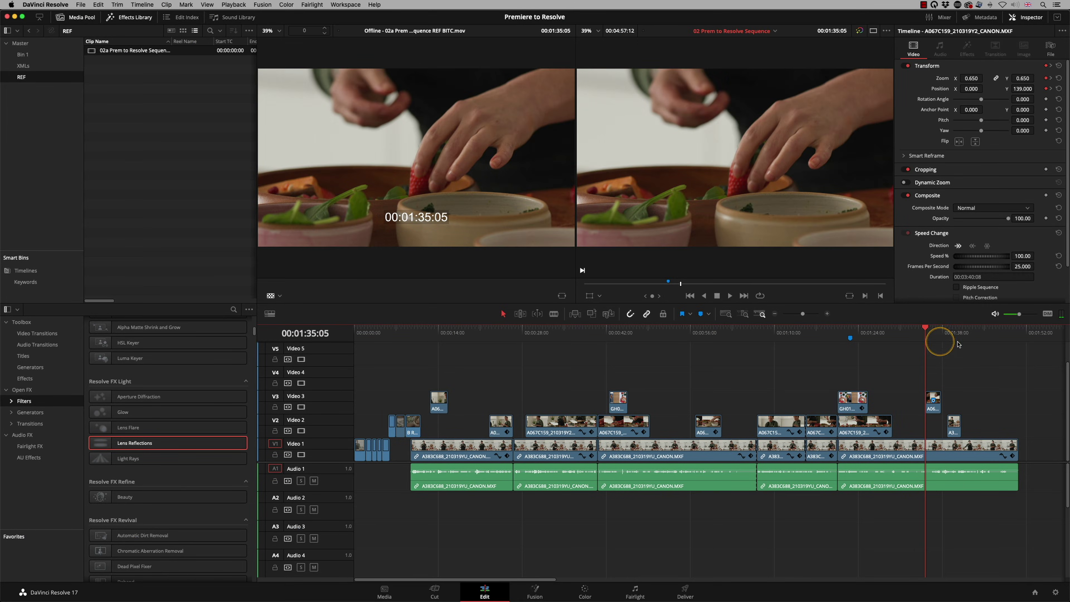
pyautogui.press('space')
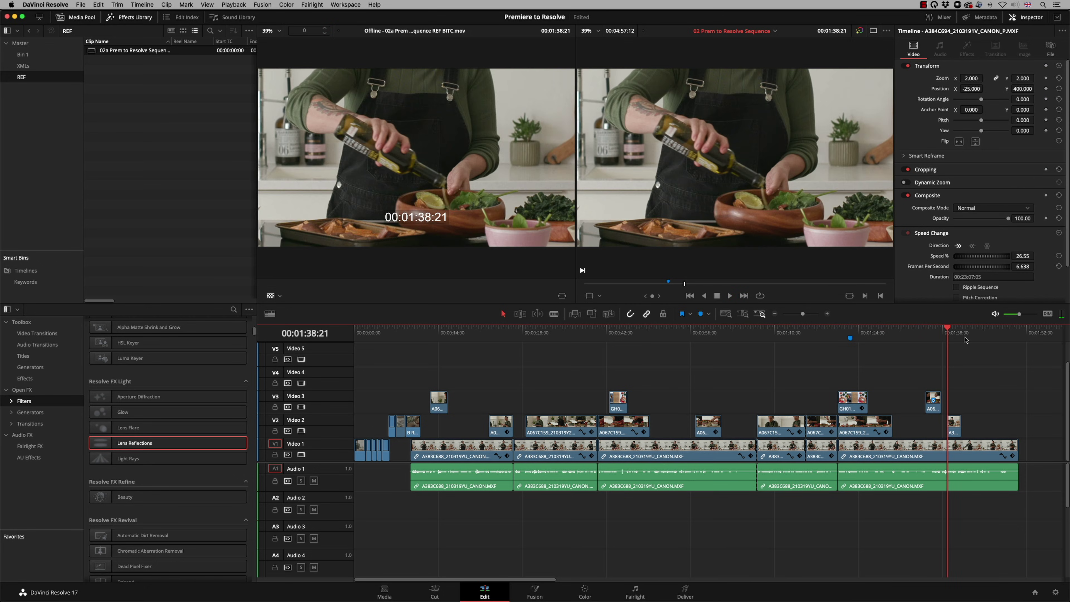
pyautogui.scroll(10, 966, 340)
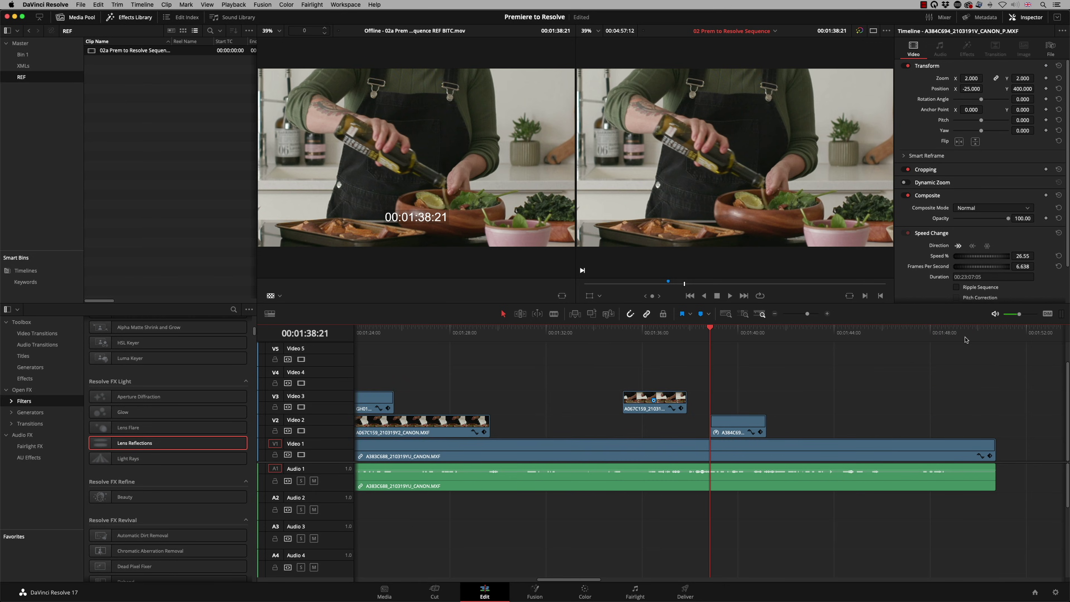
pyautogui.click(965, 340)
pyautogui.click(765, 406)
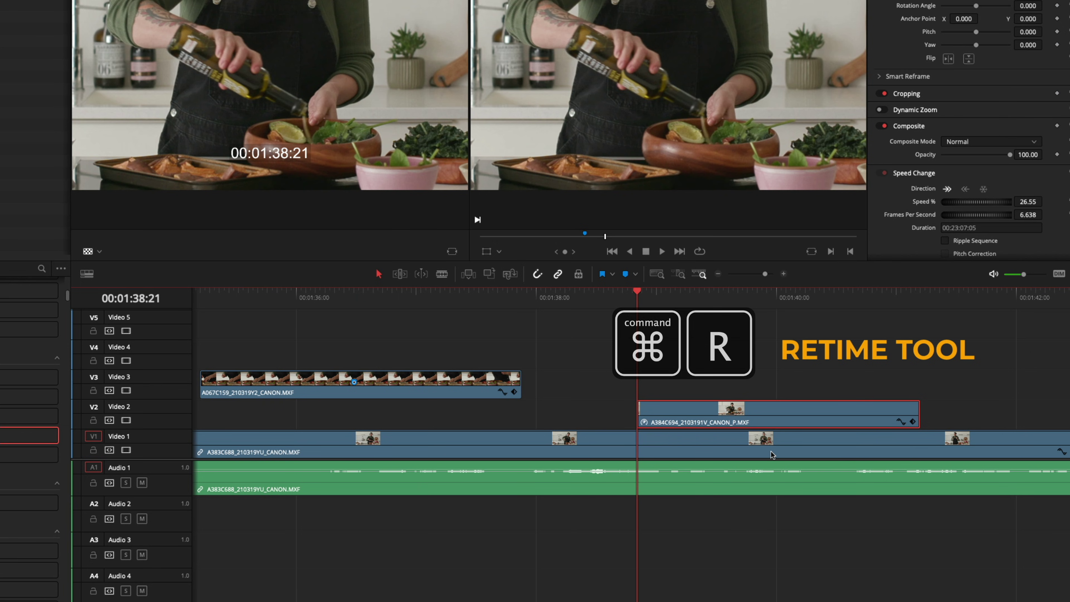
pyautogui.press('super+r')
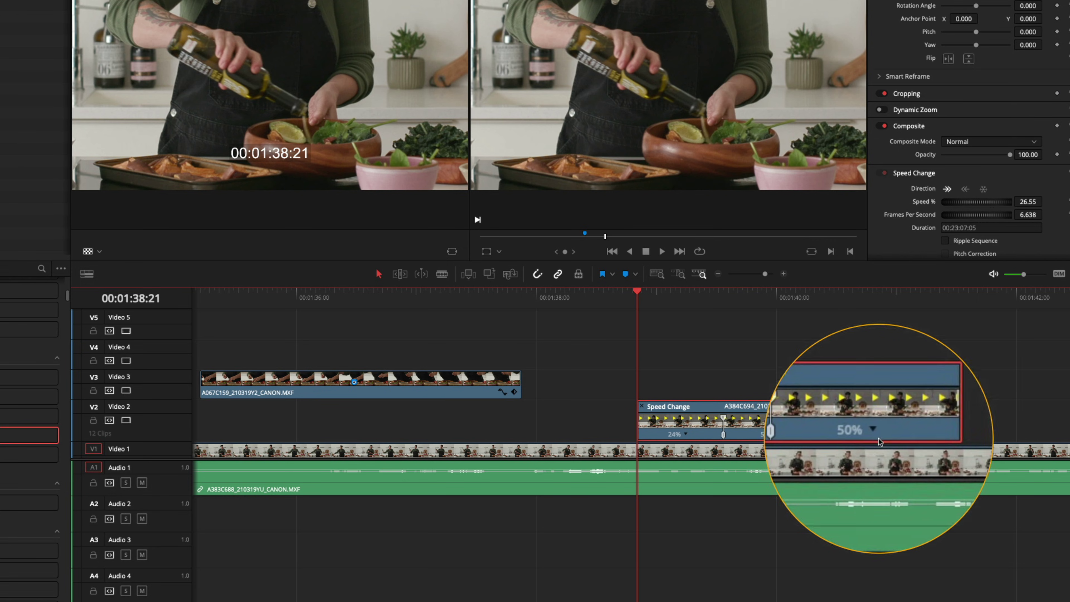
pyautogui.press('space')
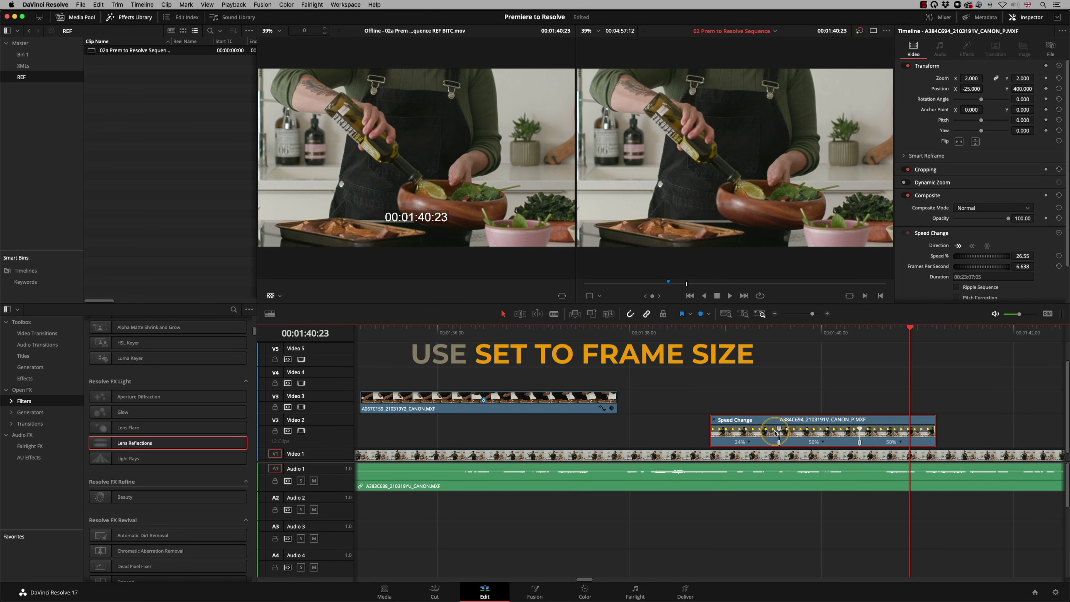
# Step: Check the input scaling for mismatched files in the project's Image Scaling settings, close them without saving, and open the Color page
pyautogui.click(1055, 592)
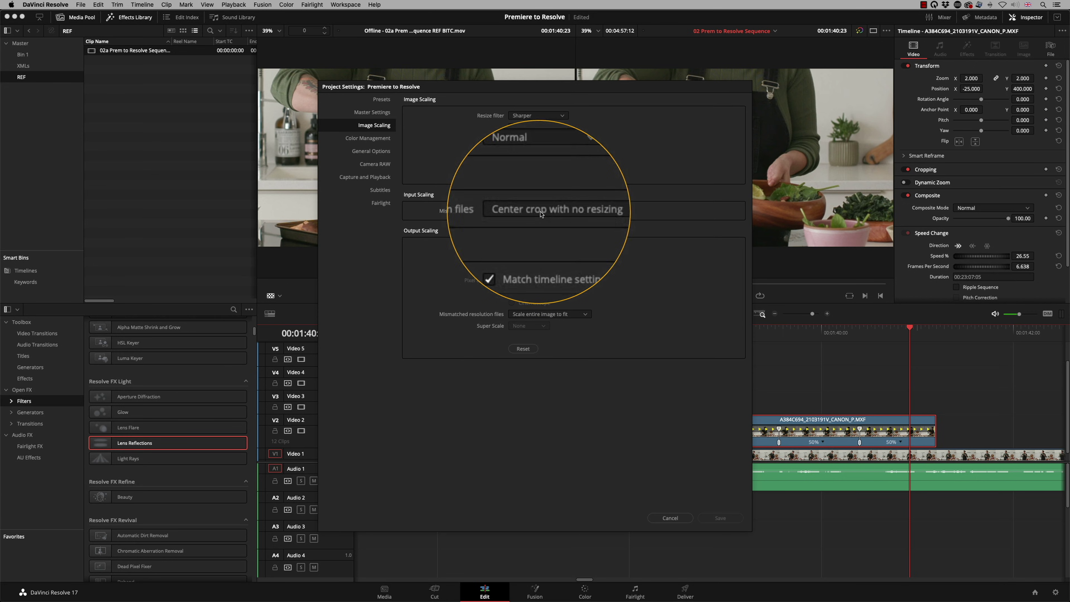
pyautogui.click(676, 518)
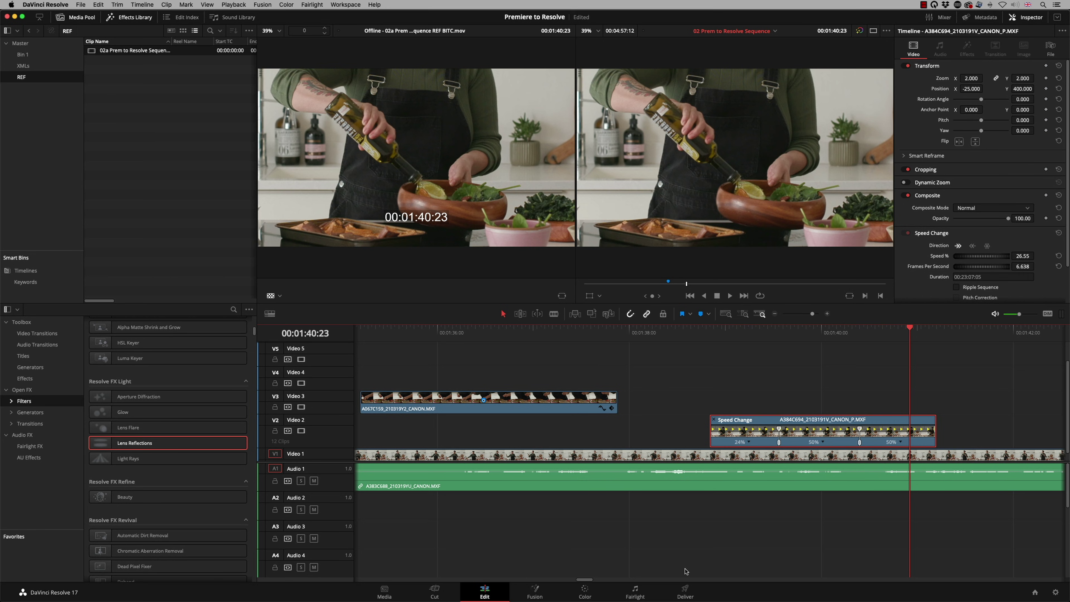
pyautogui.click(585, 590)
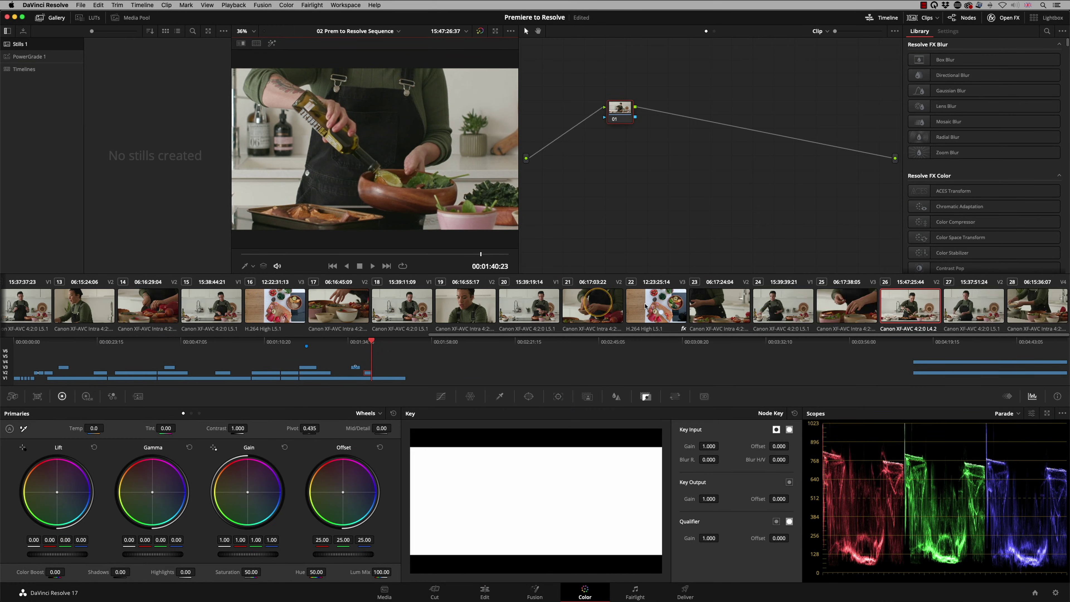